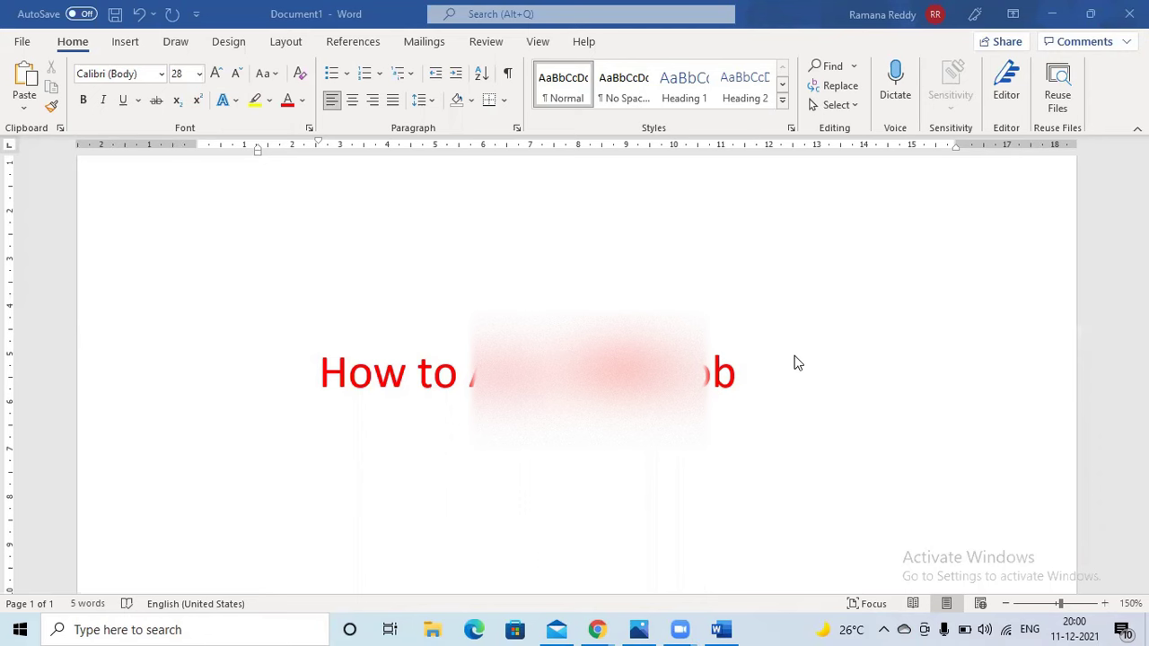
{"action": "left_click", "coordinate": [638, 629]}
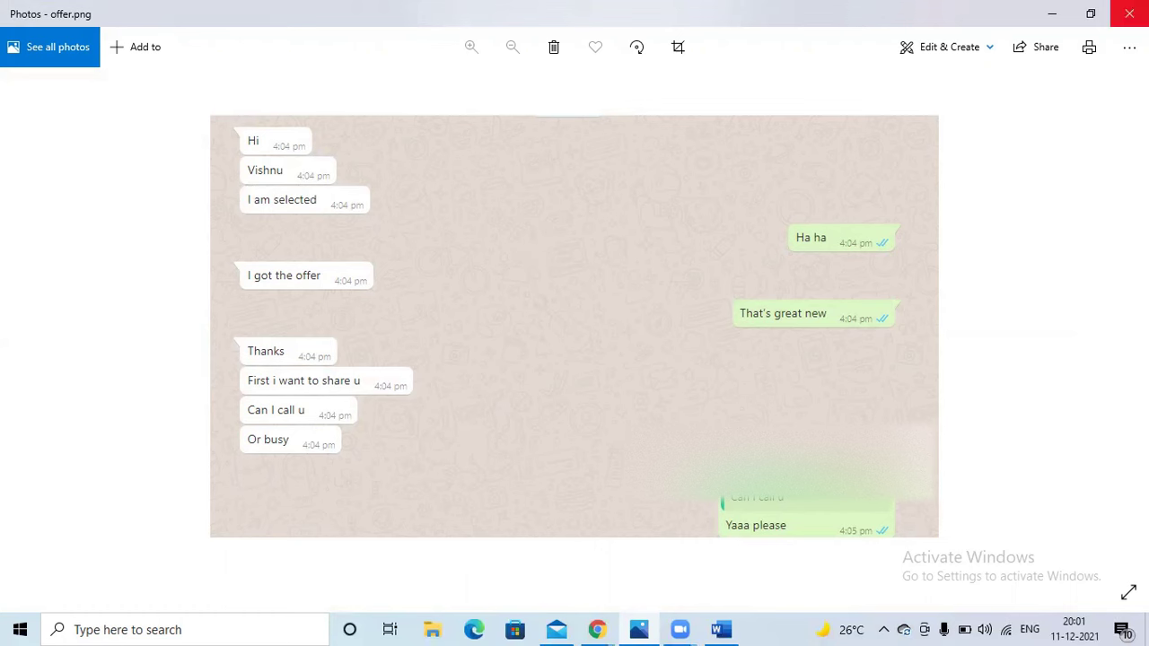
{"action": "left_click", "coordinate": [1052, 14]}
{"action": "mouse_move", "coordinate": [596, 627]}
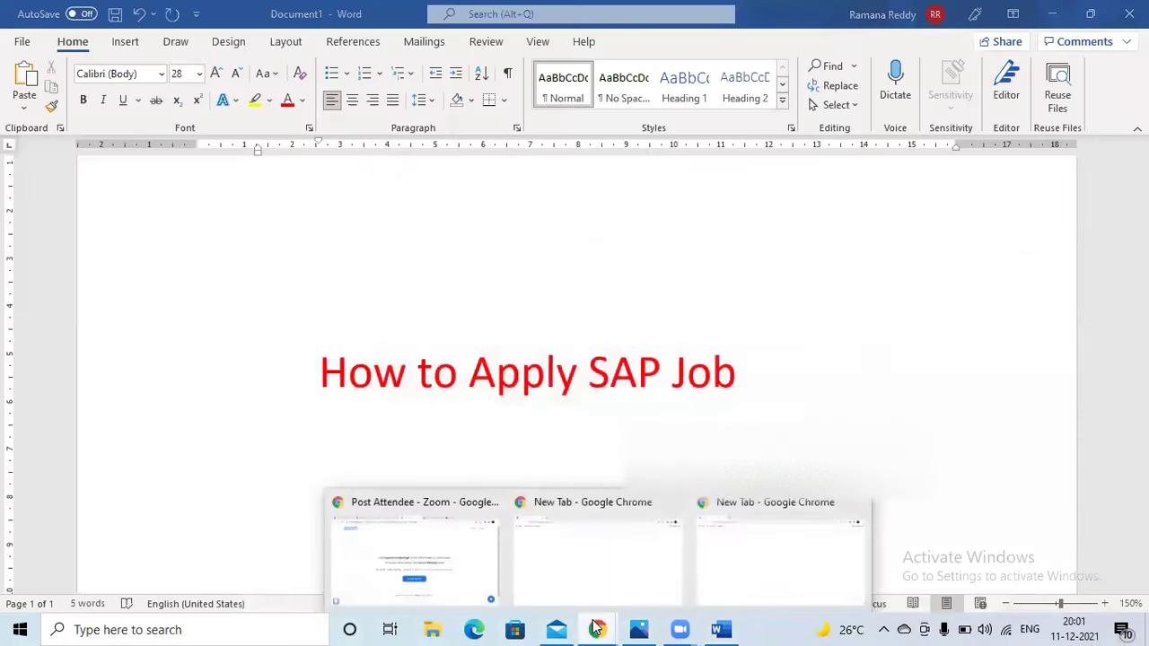
- In a new Chrome tab, type 'del' and search Google for 'deloitte careers'
{"action": "left_click", "coordinate": [579, 554]}
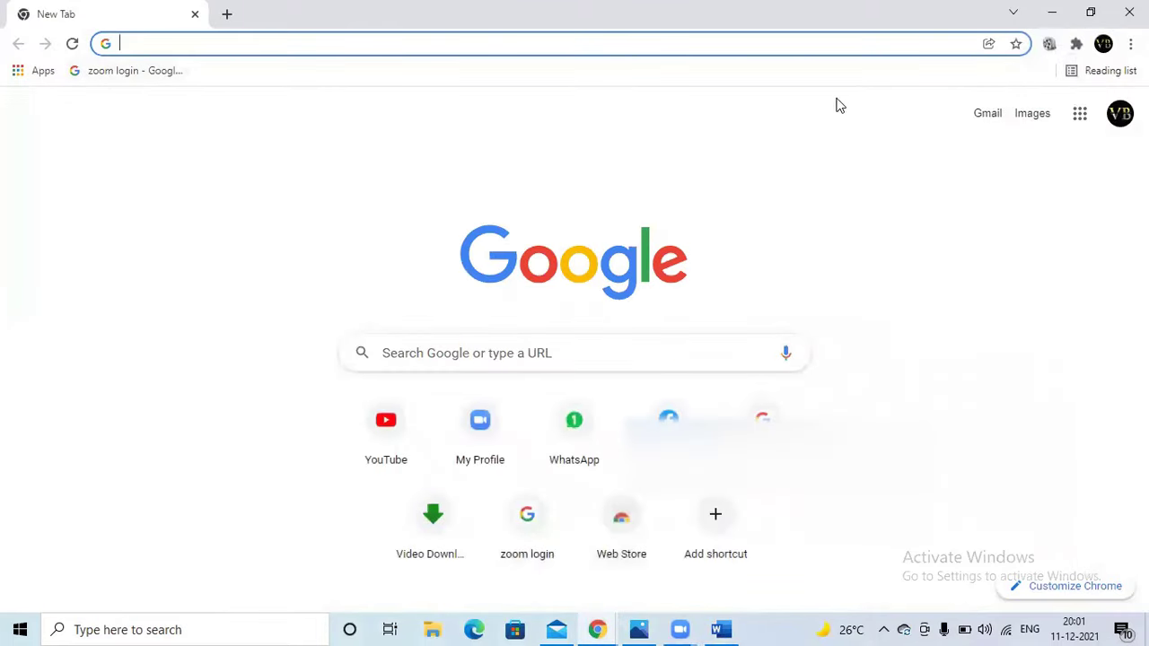
{"action": "left_click", "coordinate": [189, 39]}
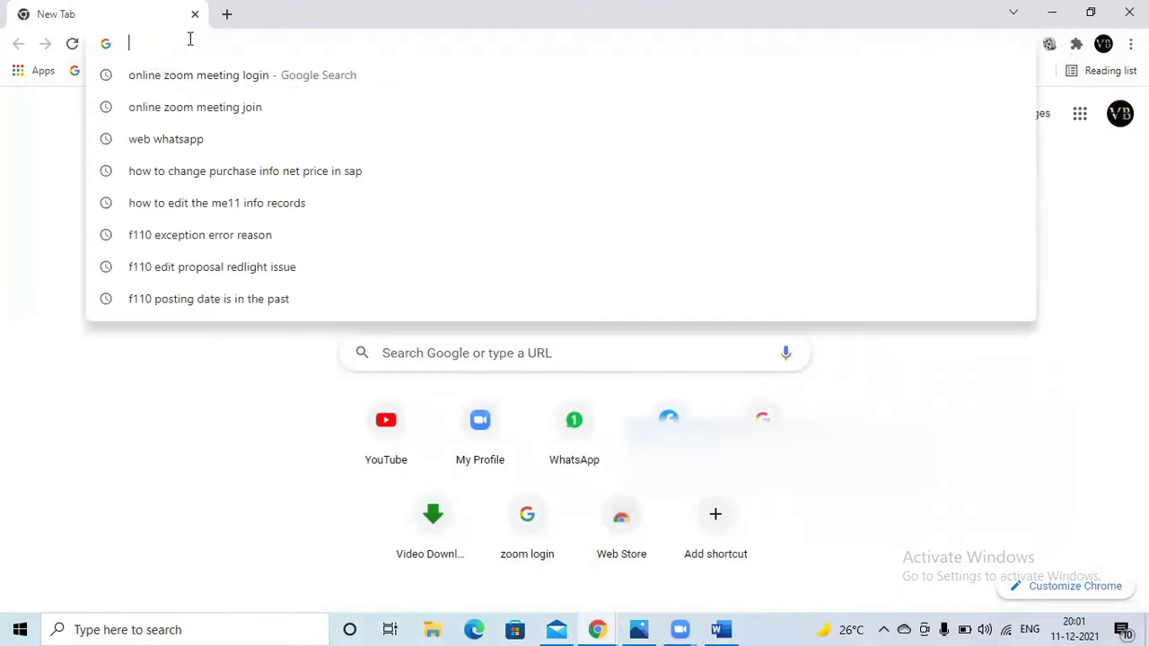
{"action": "type", "text": "del"}
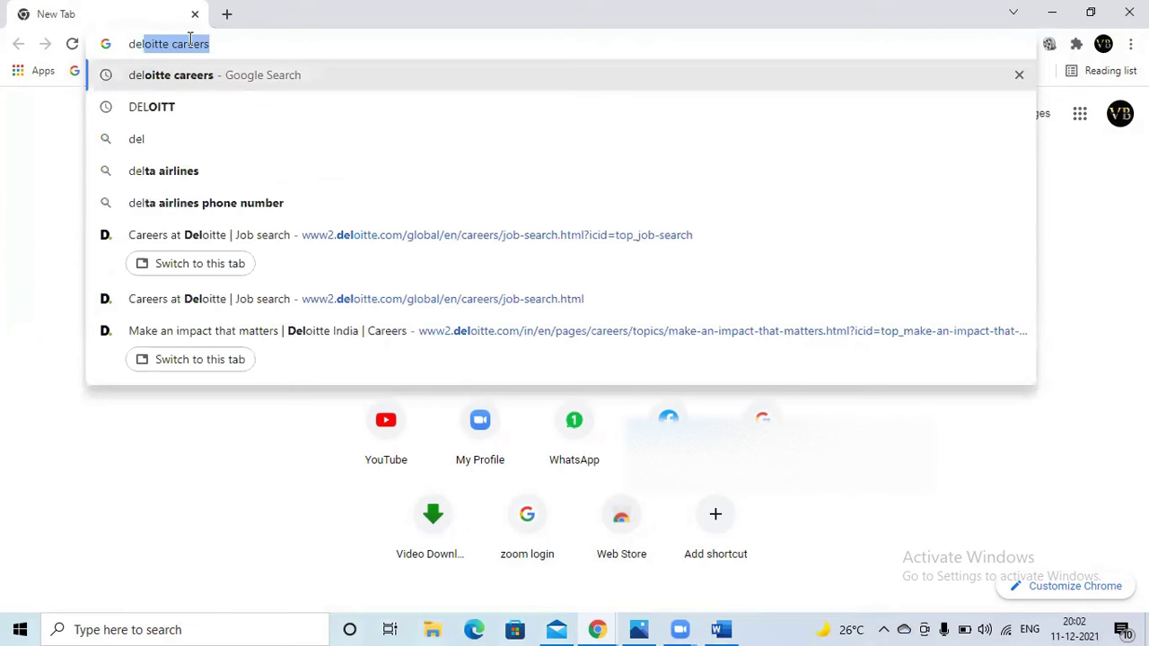
{"action": "key", "text": "Return"}
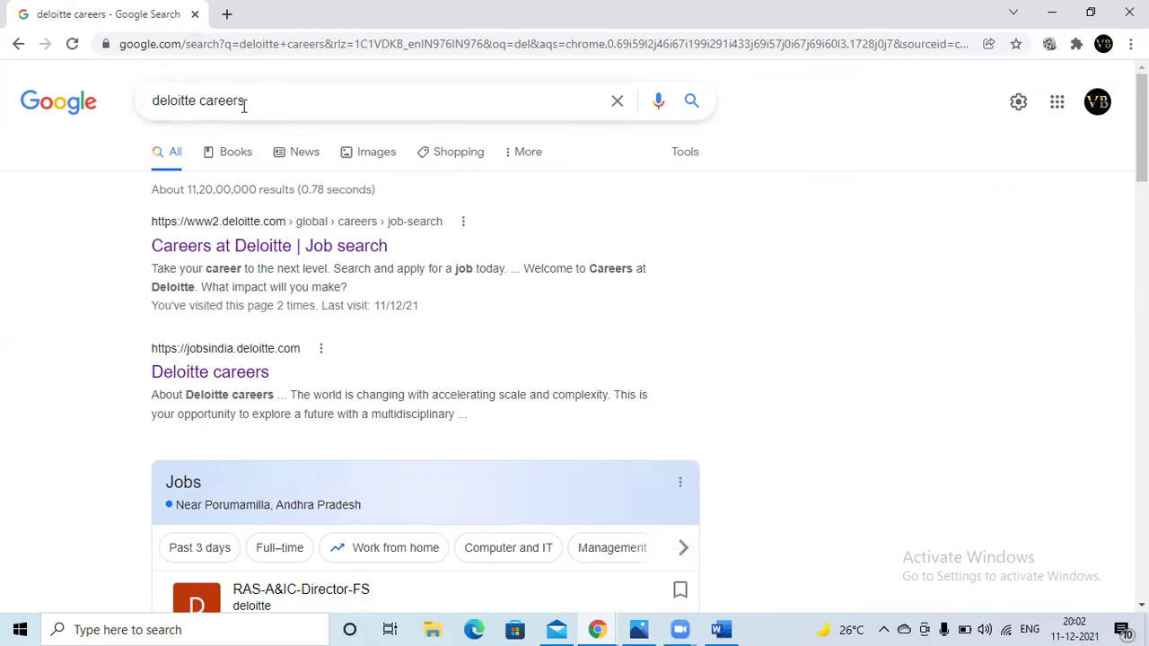
- Open Careers at Deloitte, set India as the job location, and continue to the India jobs site
{"action": "left_click", "coordinate": [224, 253]}
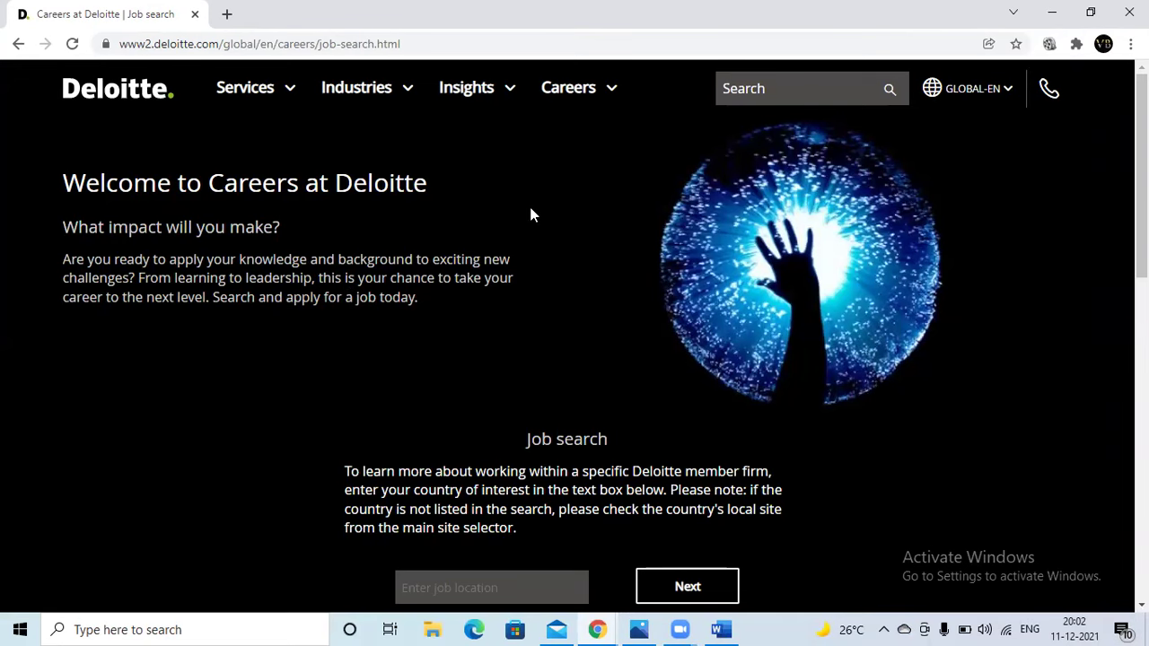
{"action": "scroll", "coordinate": [520, 233], "scroll_direction": "down", "scroll_amount": 2}
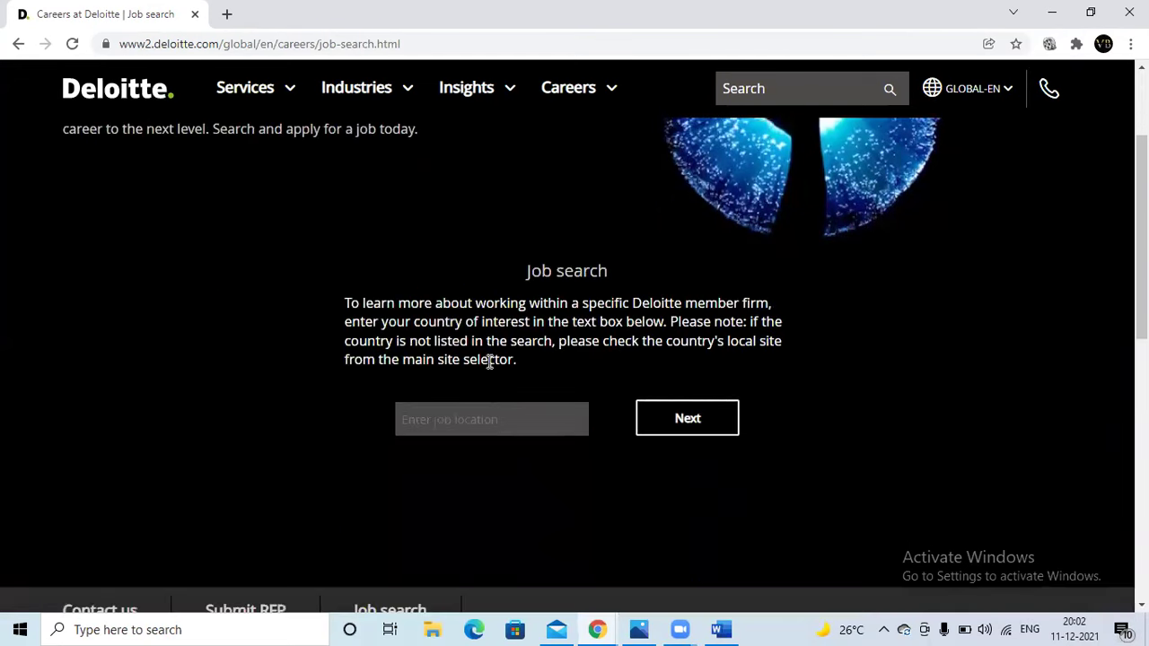
{"action": "left_click", "coordinate": [476, 419]}
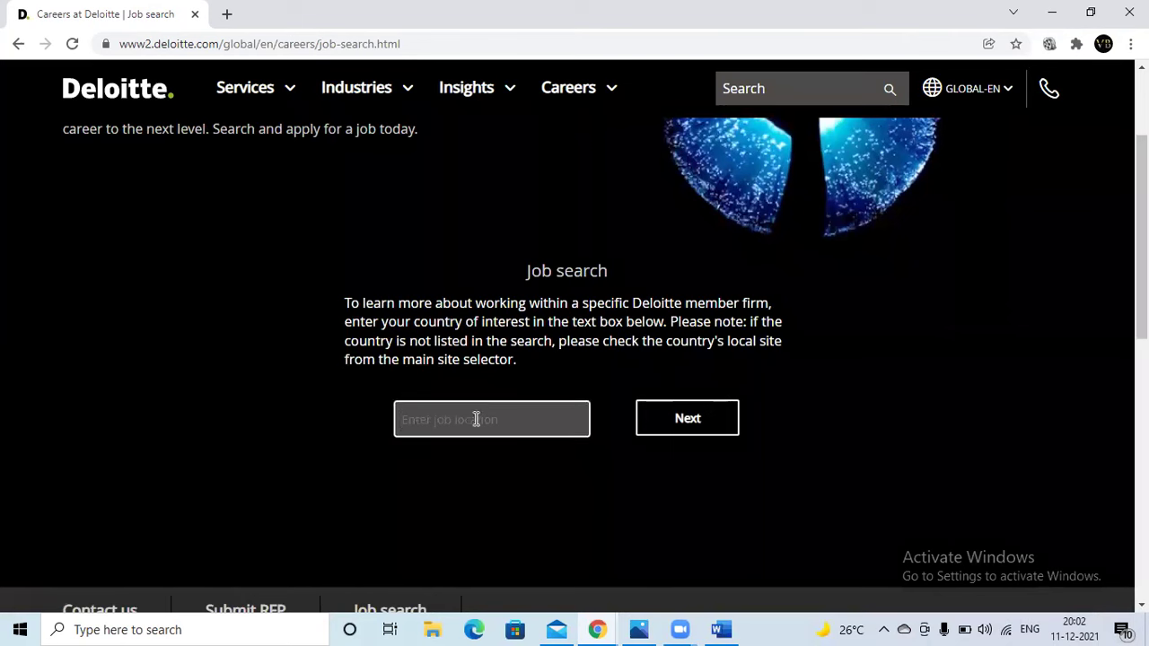
{"action": "type", "text": "Ind"}
{"action": "left_click", "coordinate": [475, 456]}
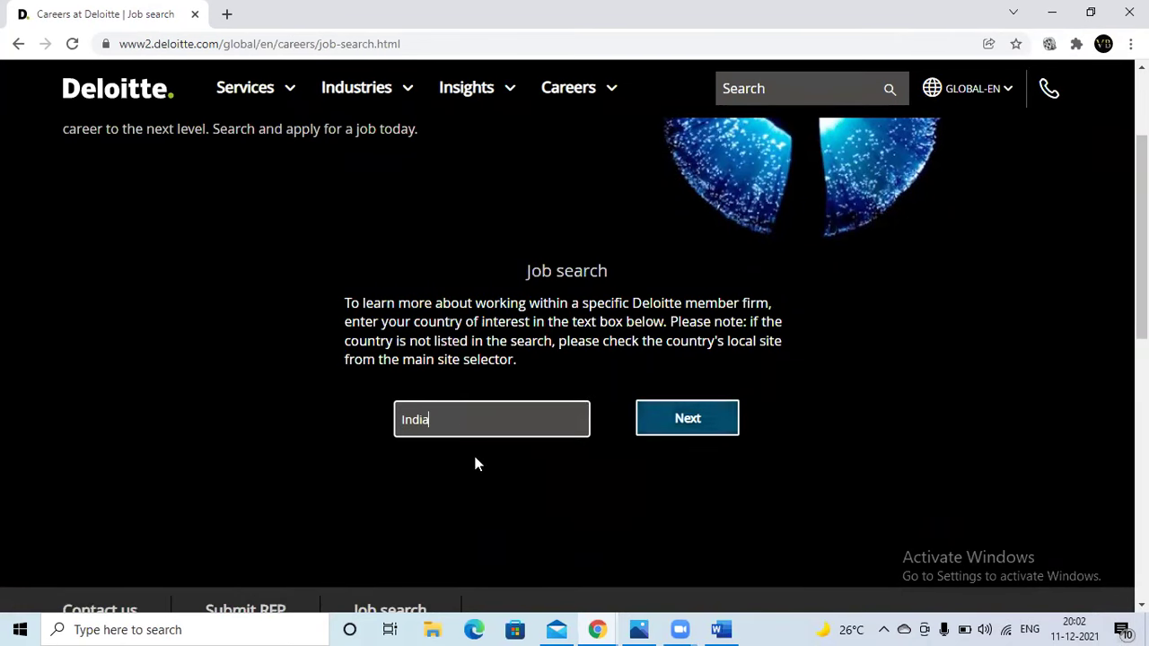
{"action": "left_click", "coordinate": [671, 428]}
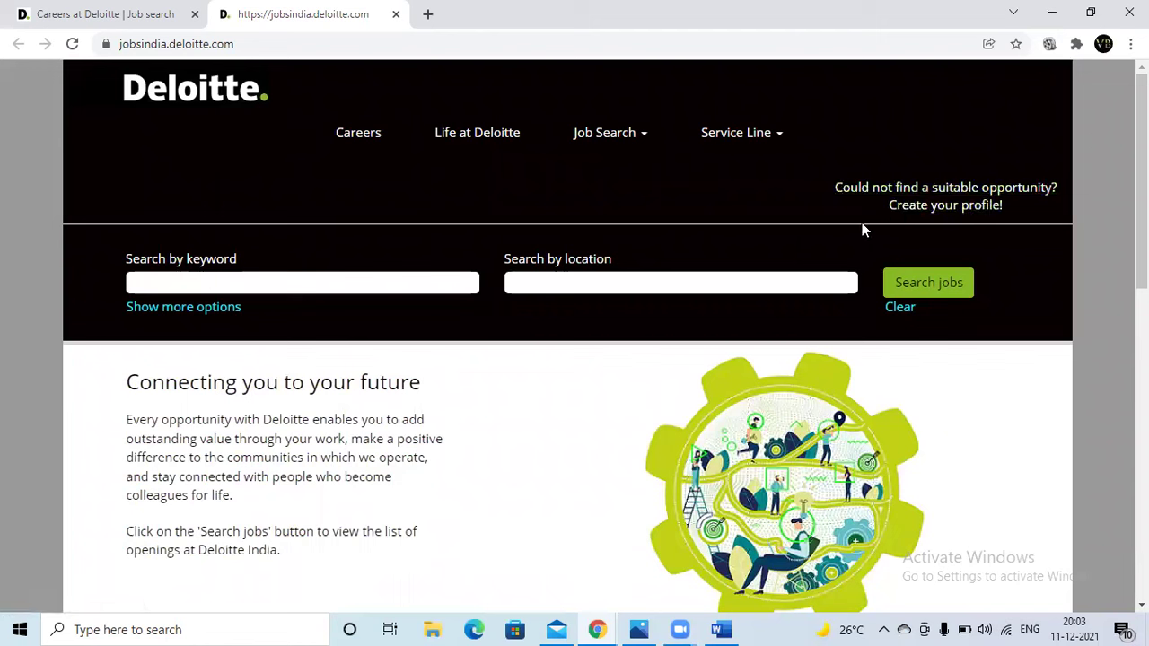
- Follow 'Create your profile!' and choose 'Create an account' on the sign-in page
{"action": "left_click", "coordinate": [952, 209]}
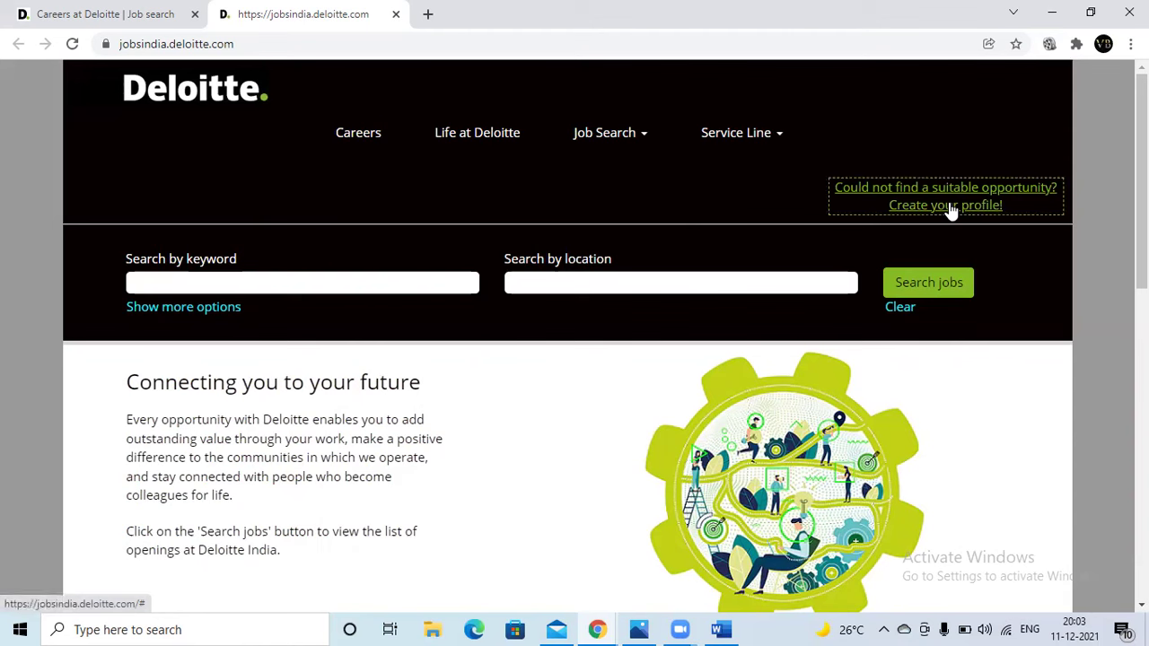
{"action": "left_click", "coordinate": [949, 208]}
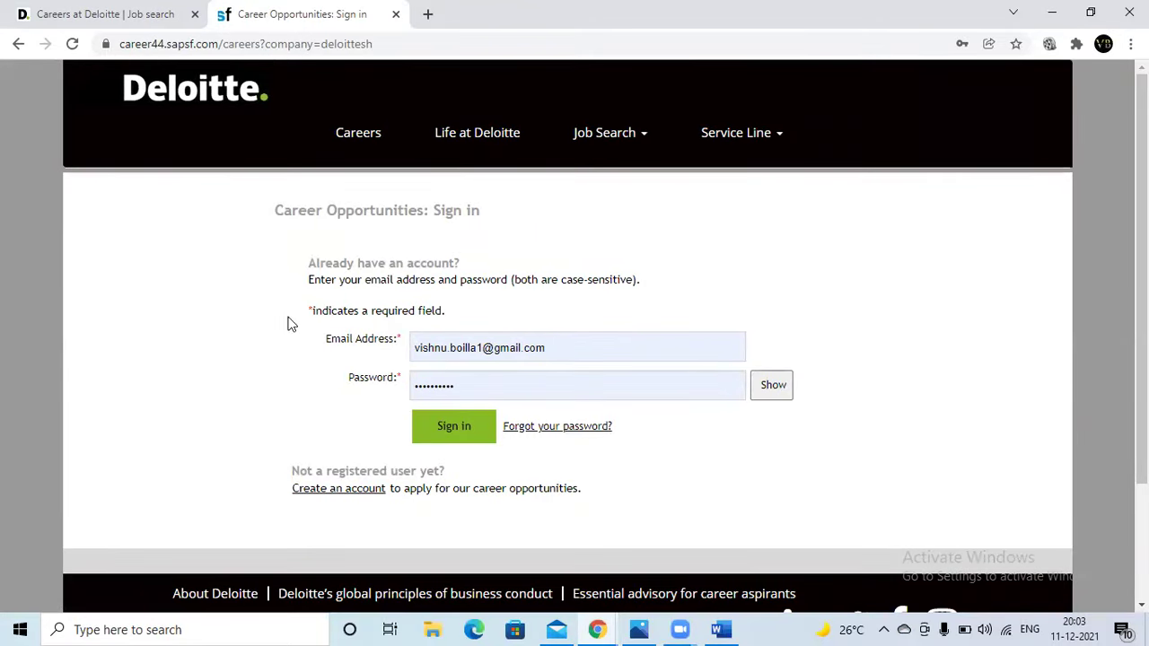
{"action": "left_click", "coordinate": [328, 493]}
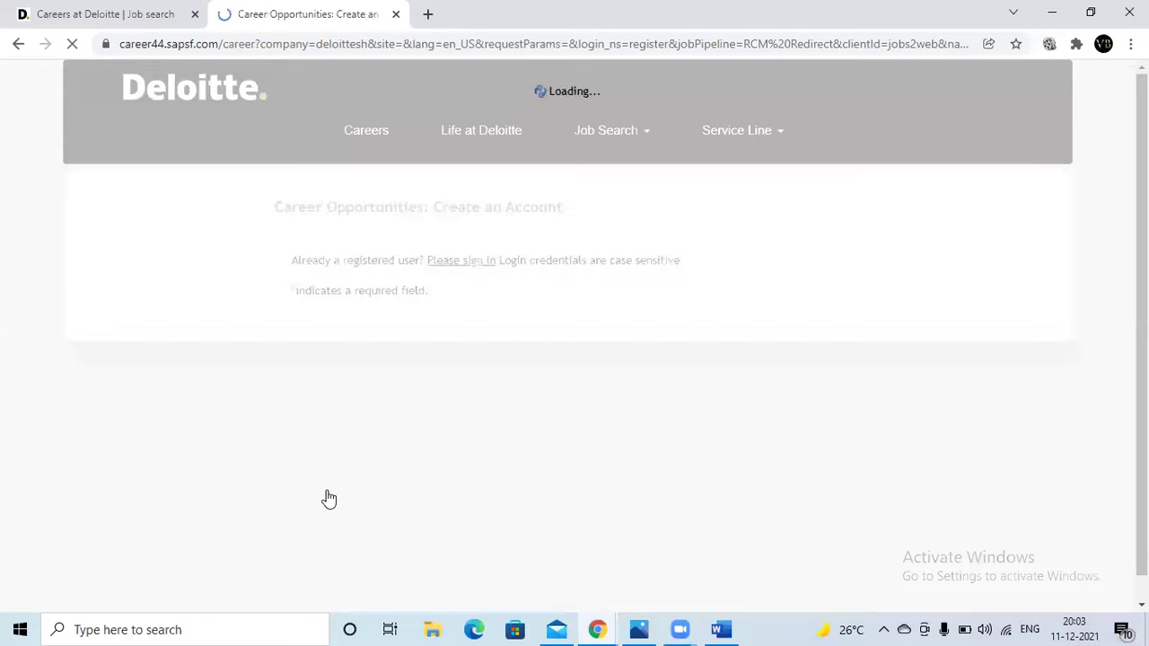
- Enter the account e-mail address and retype it in the confirmation field
{"action": "left_click", "coordinate": [543, 335]}
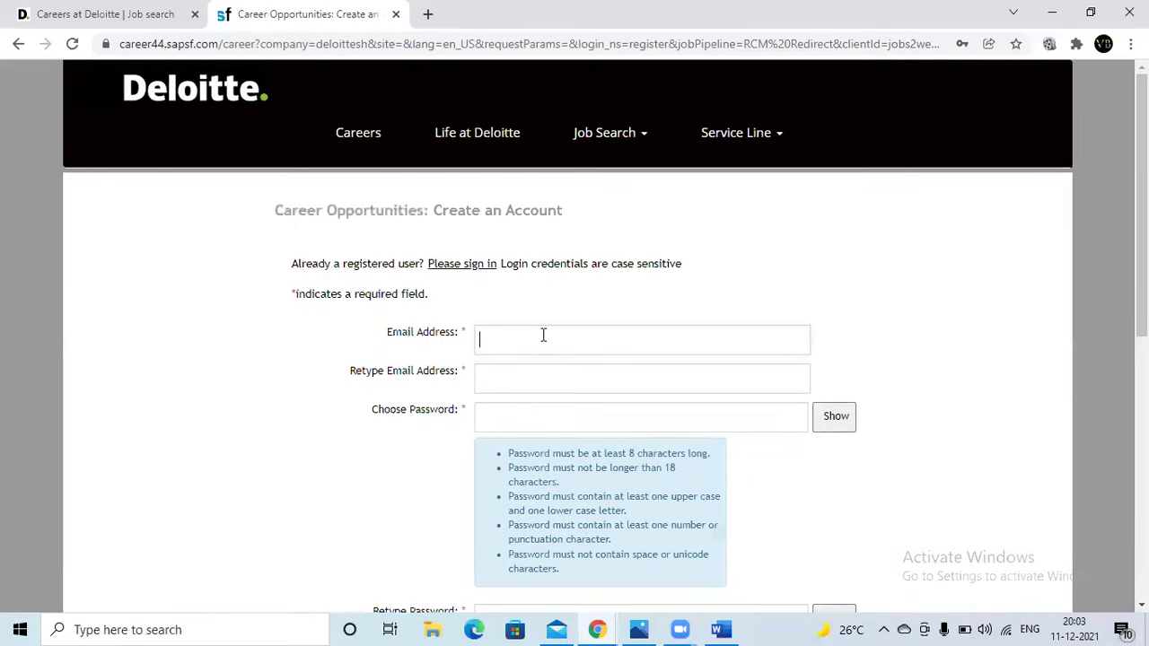
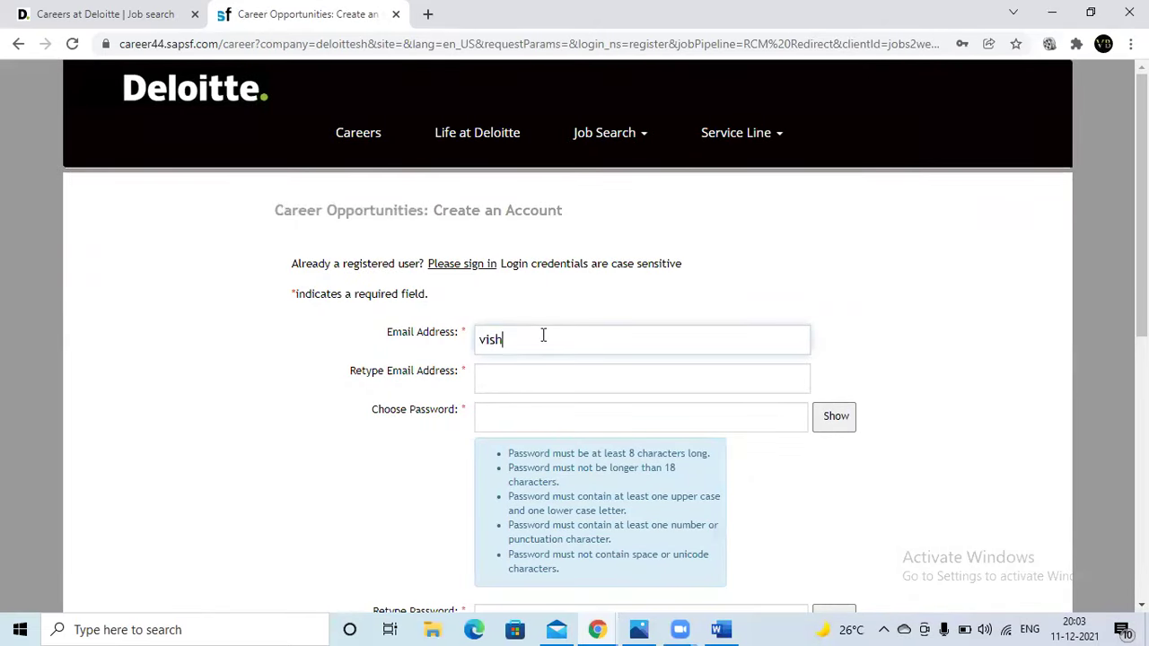
{"action": "key", "text": "ctrl+a"}
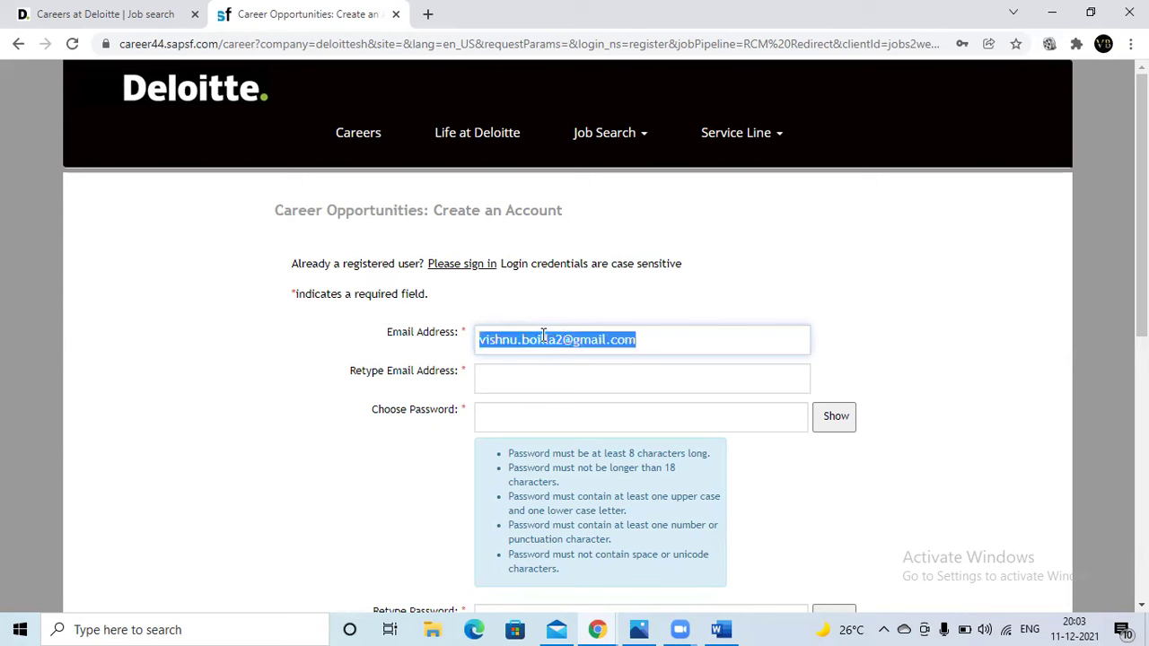
{"action": "left_click", "coordinate": [538, 378]}
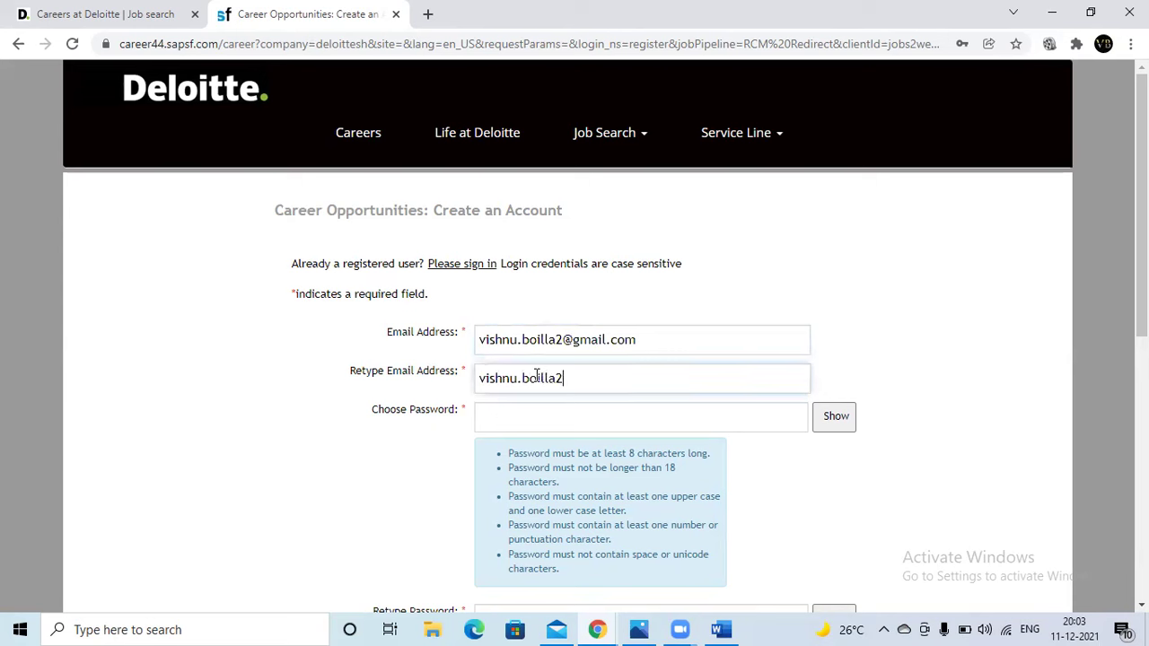
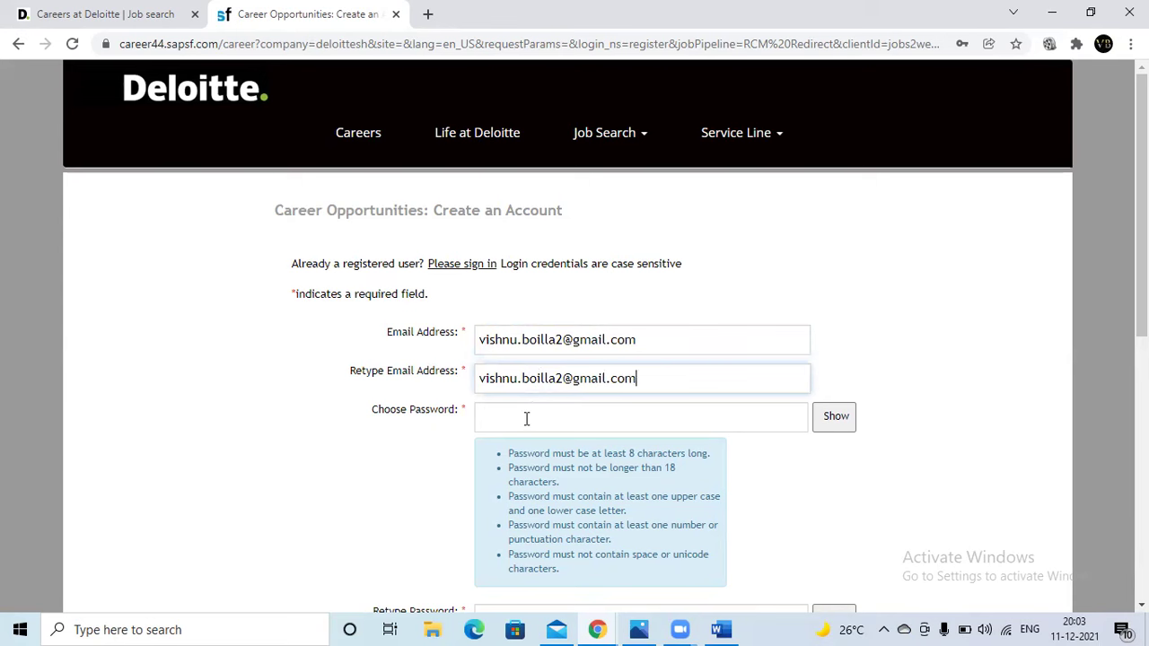
- Choose an account password and retype it to confirm
{"action": "left_click", "coordinate": [528, 419]}
{"action": "type", "text": "••••••"}
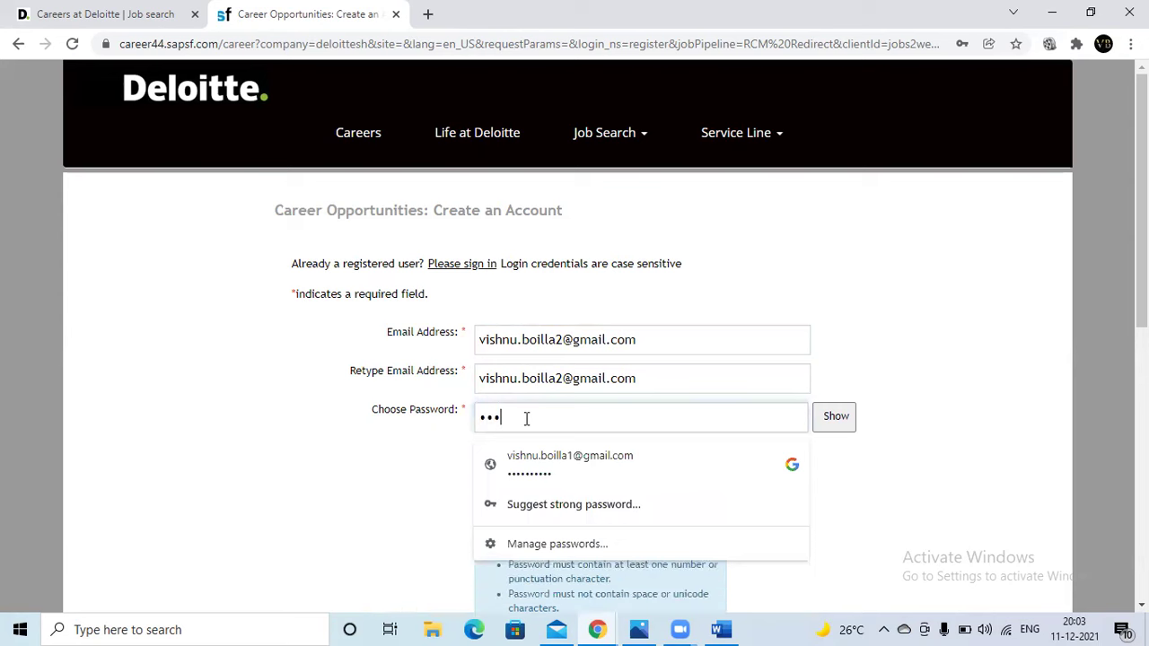
{"action": "type", "text": "••••"}
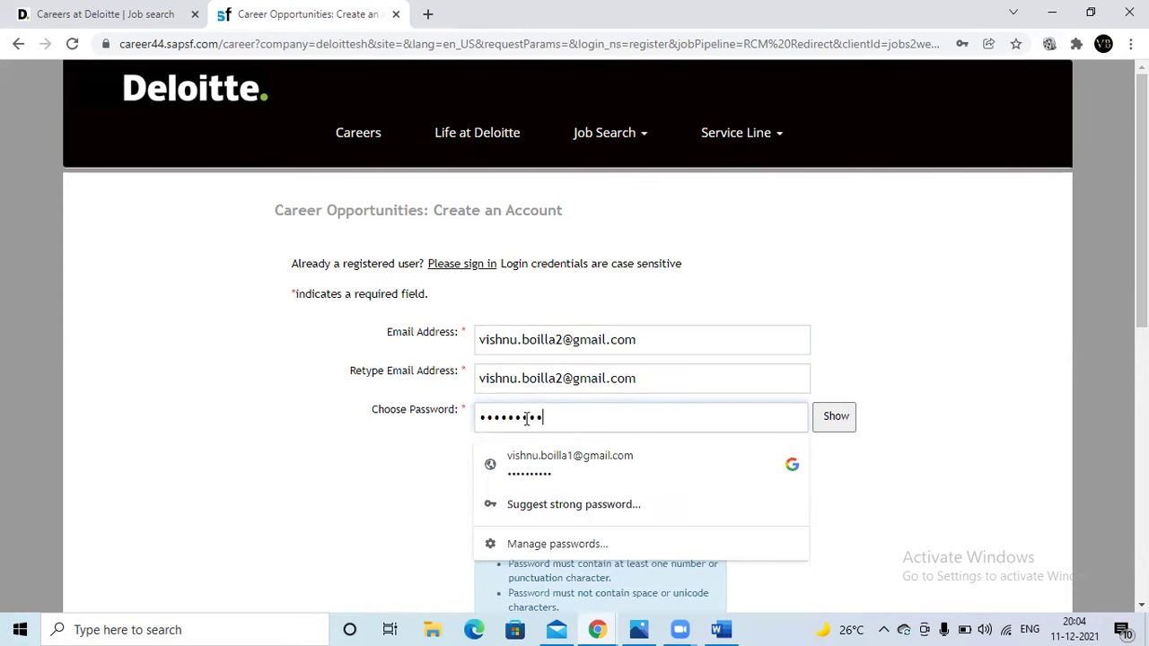
{"action": "left_click", "coordinate": [886, 463]}
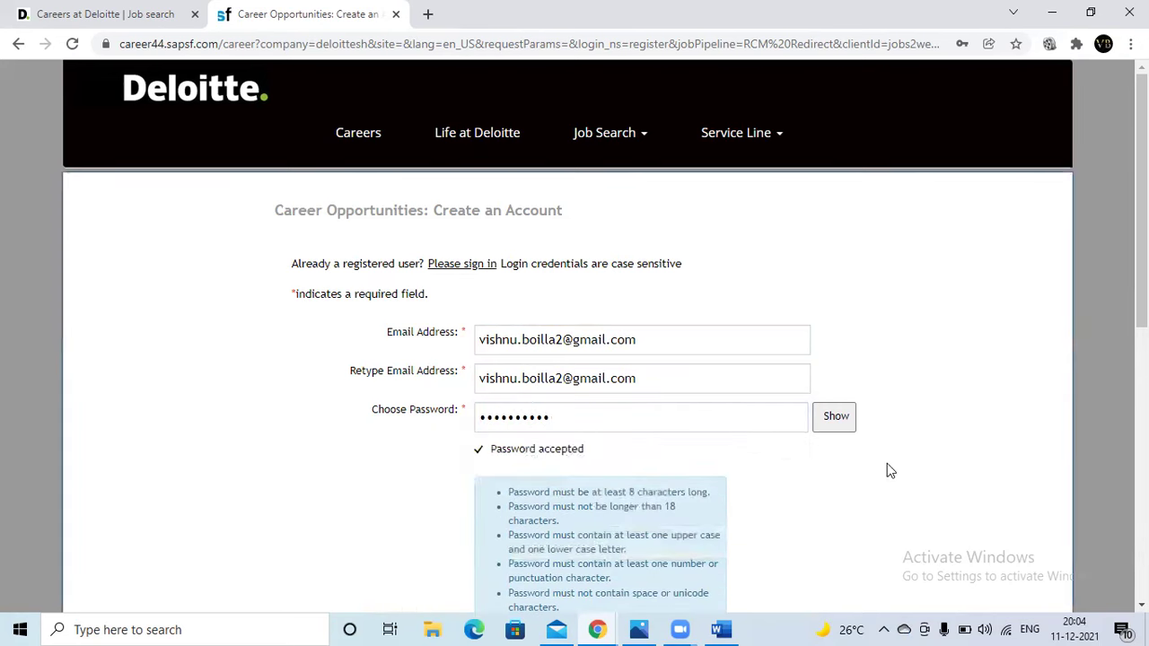
{"action": "scroll", "coordinate": [752, 457], "scroll_direction": "down", "scroll_amount": 4}
{"action": "left_click", "coordinate": [541, 329]}
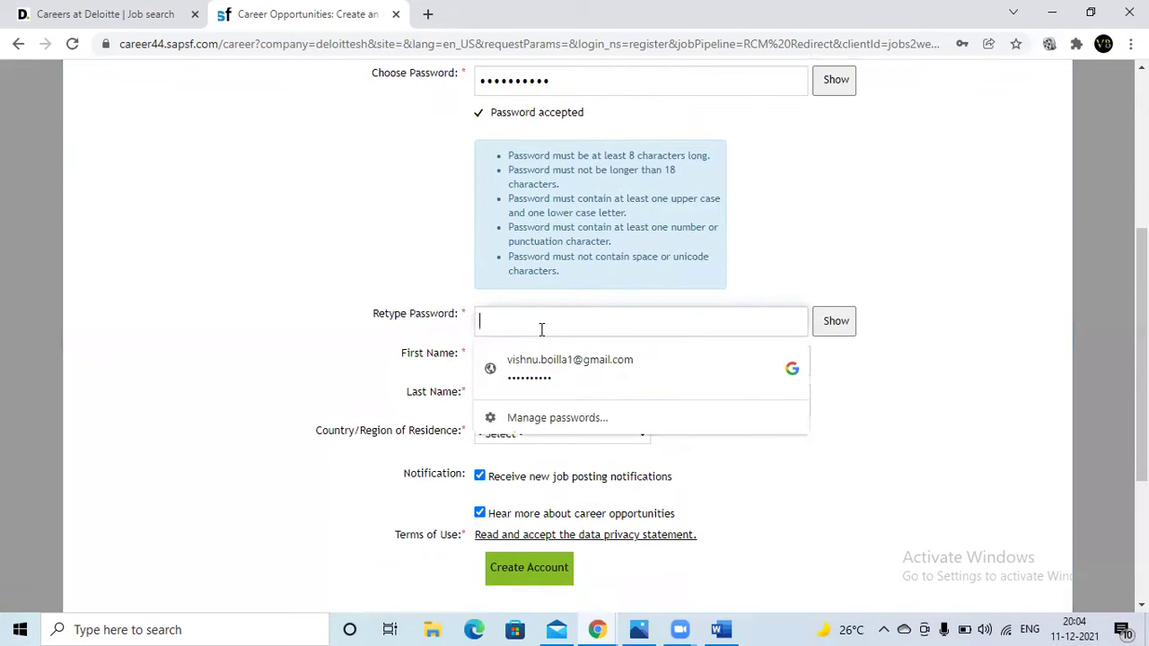
{"action": "type", "text": "••••••••"}
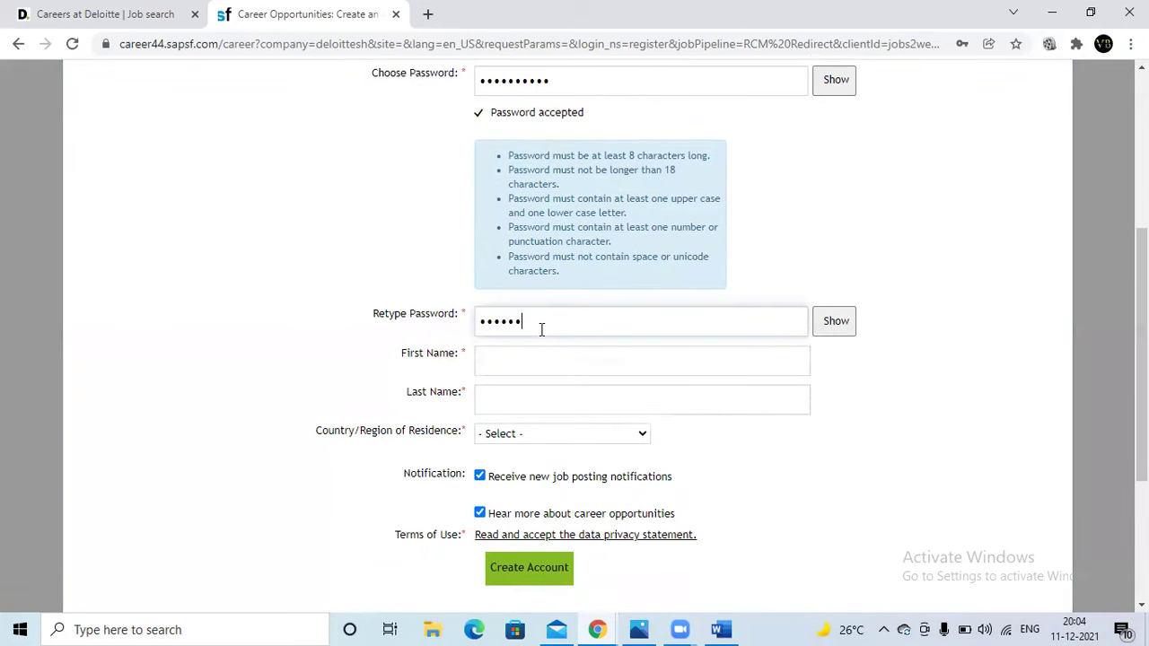
{"action": "type", "text": "••"}
- Fill in the user's first name and last name
{"action": "left_click", "coordinate": [539, 383]}
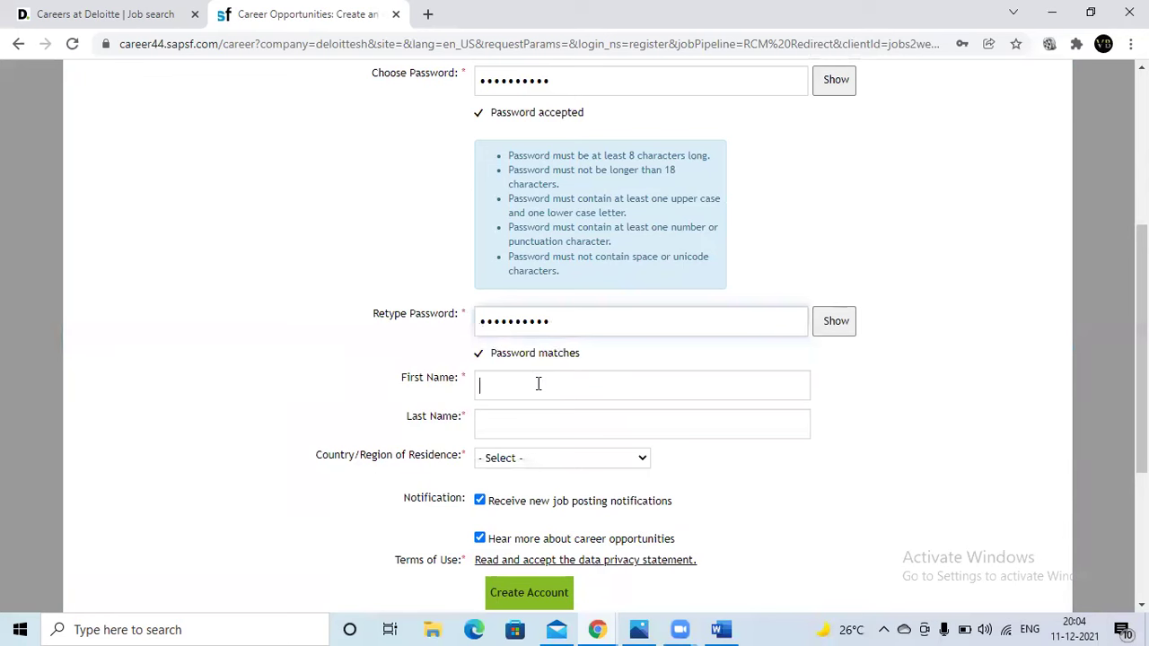
{"action": "key", "text": "Tab"}
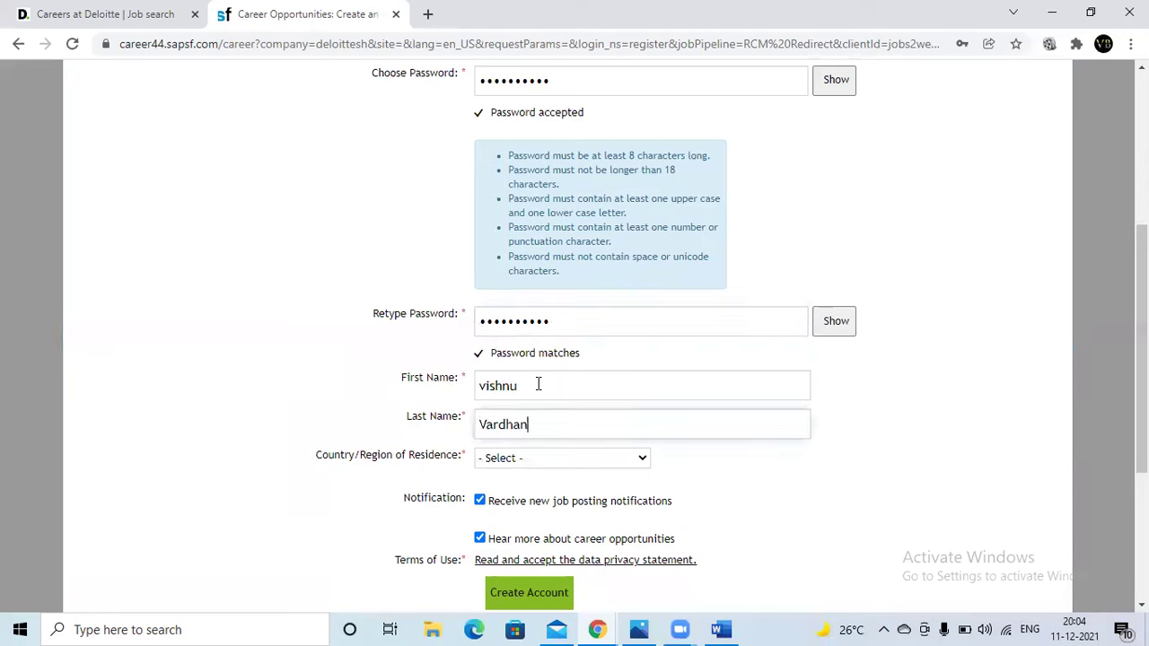
- Select India as the country of residence
{"action": "left_click", "coordinate": [543, 459]}
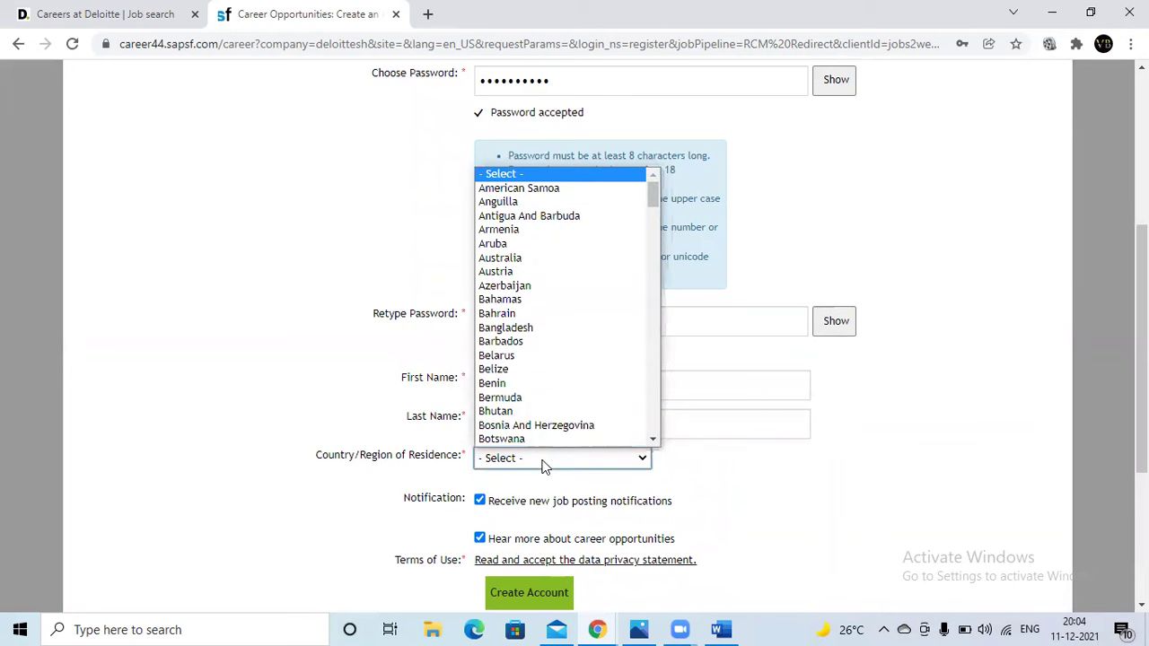
{"action": "type", "text": "in"}
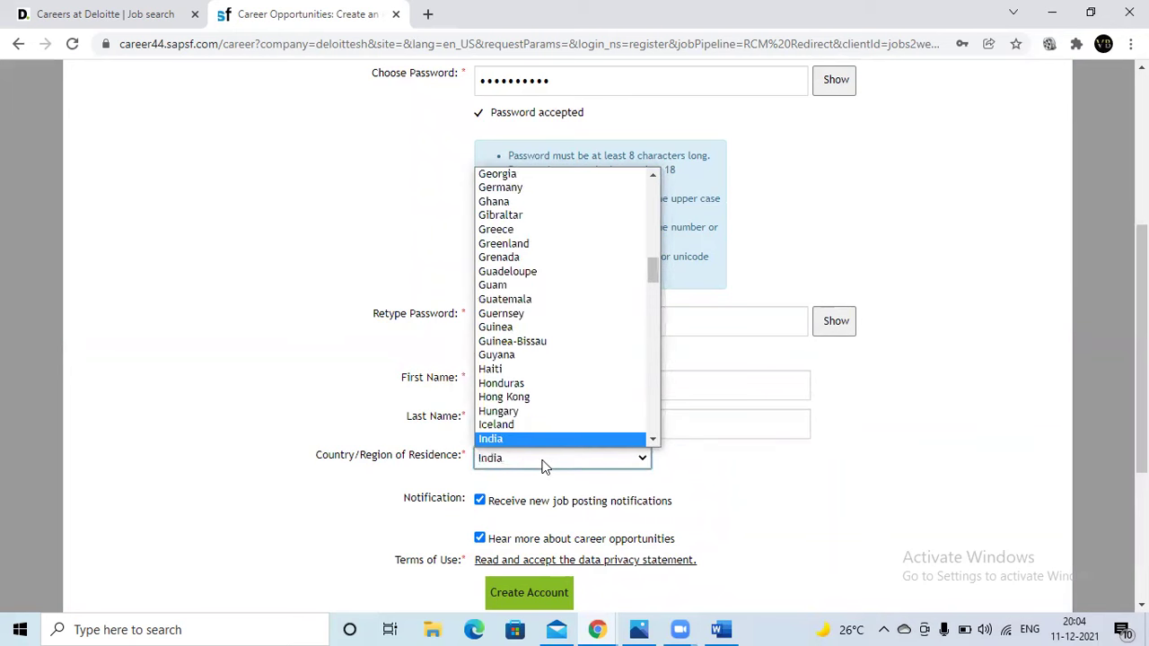
{"action": "left_click", "coordinate": [531, 438]}
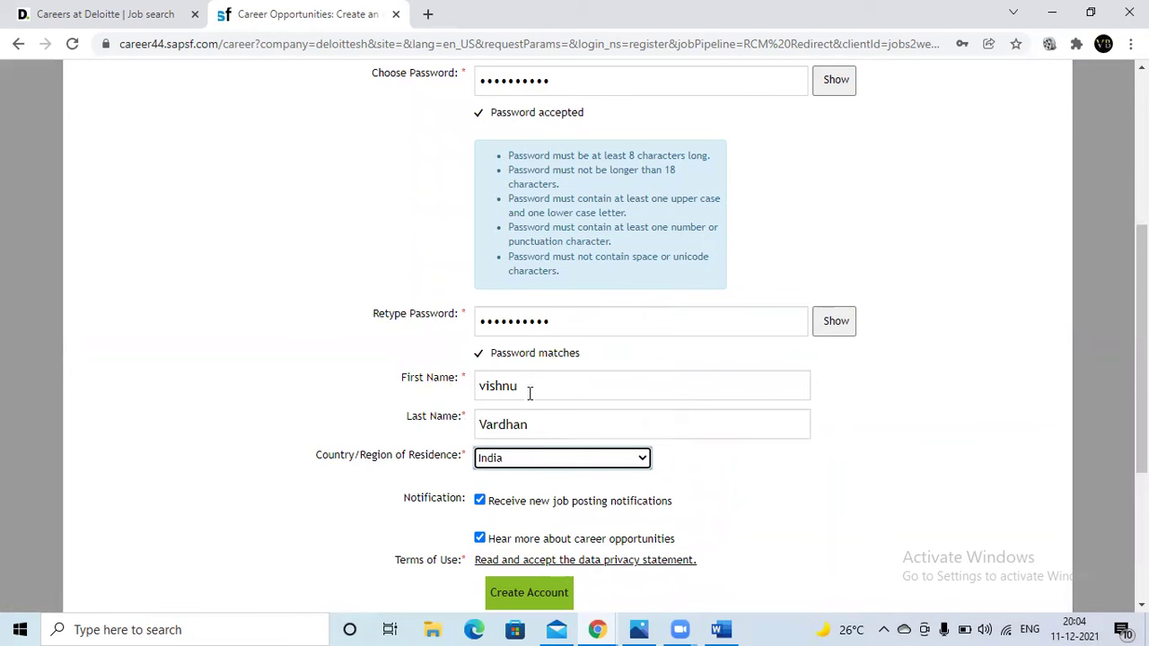
- Accept the data privacy statement and submit Create Account
{"action": "scroll", "coordinate": [548, 460], "scroll_direction": "down", "scroll_amount": 2}
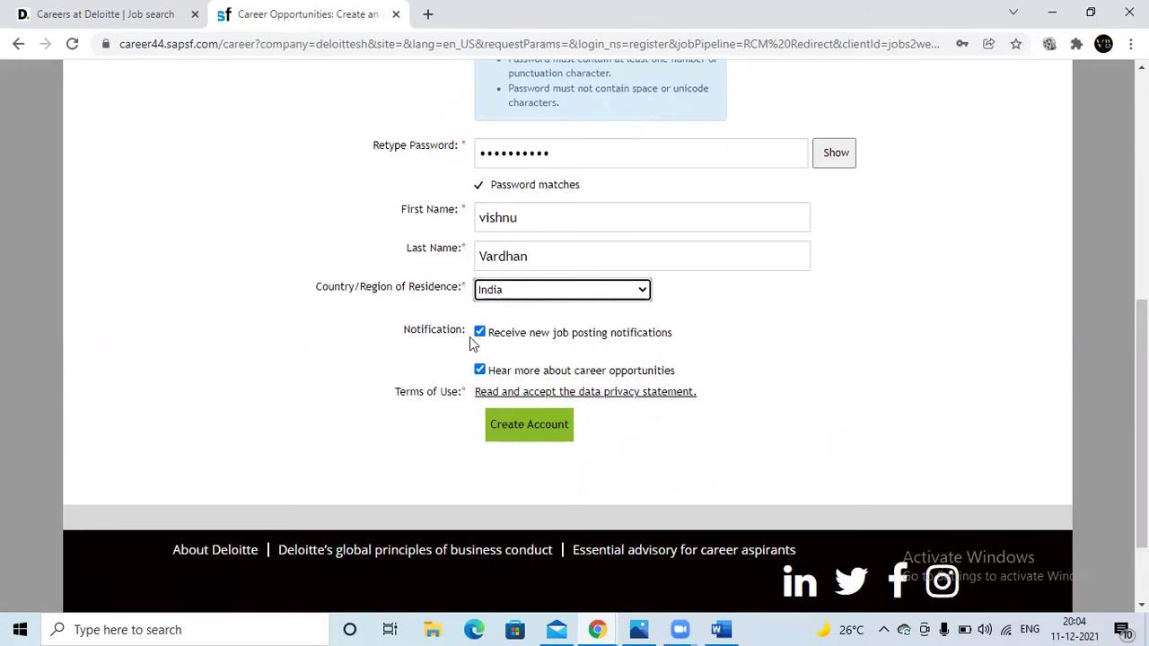
{"action": "left_click", "coordinate": [550, 394]}
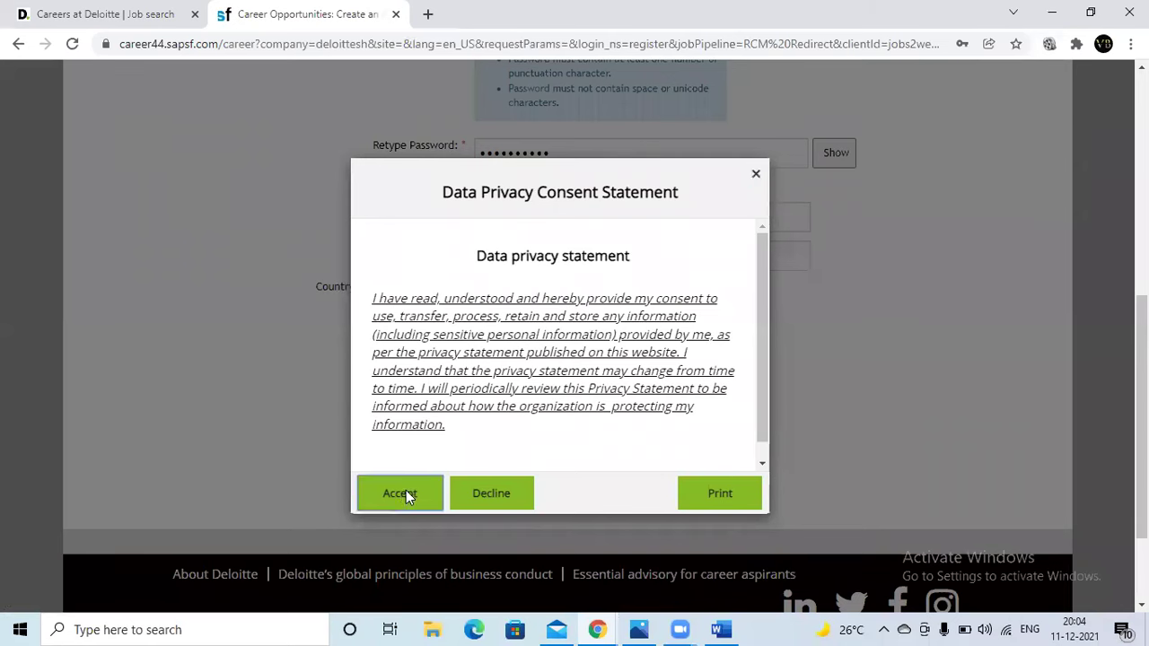
{"action": "left_click", "coordinate": [405, 495]}
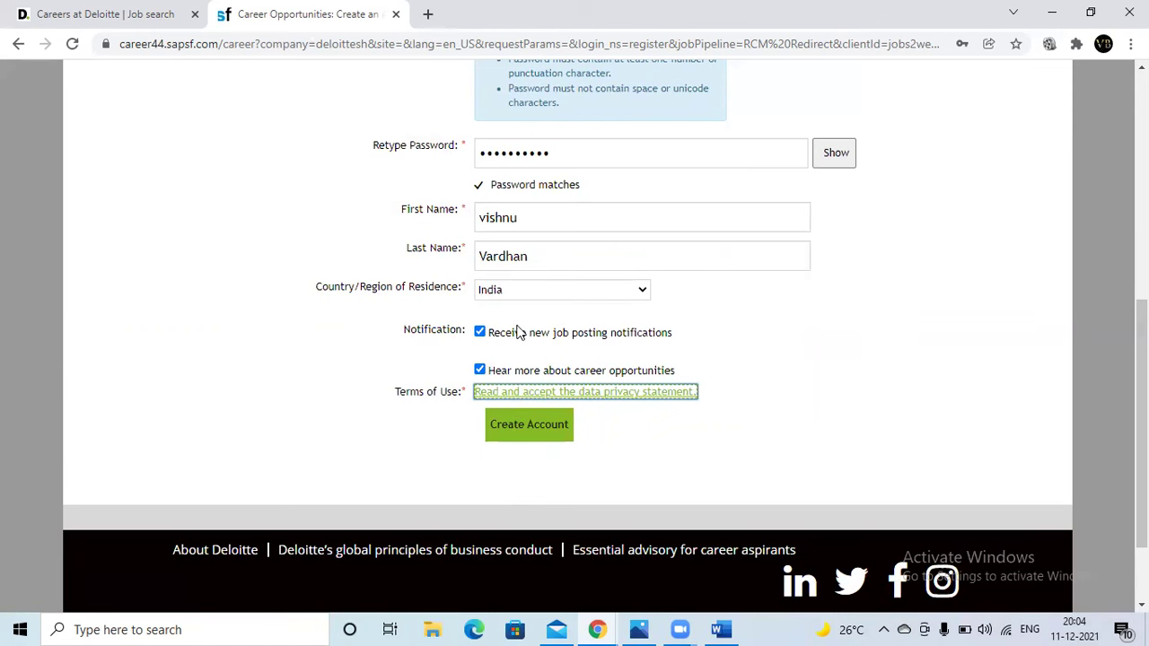
{"action": "left_click", "coordinate": [527, 431]}
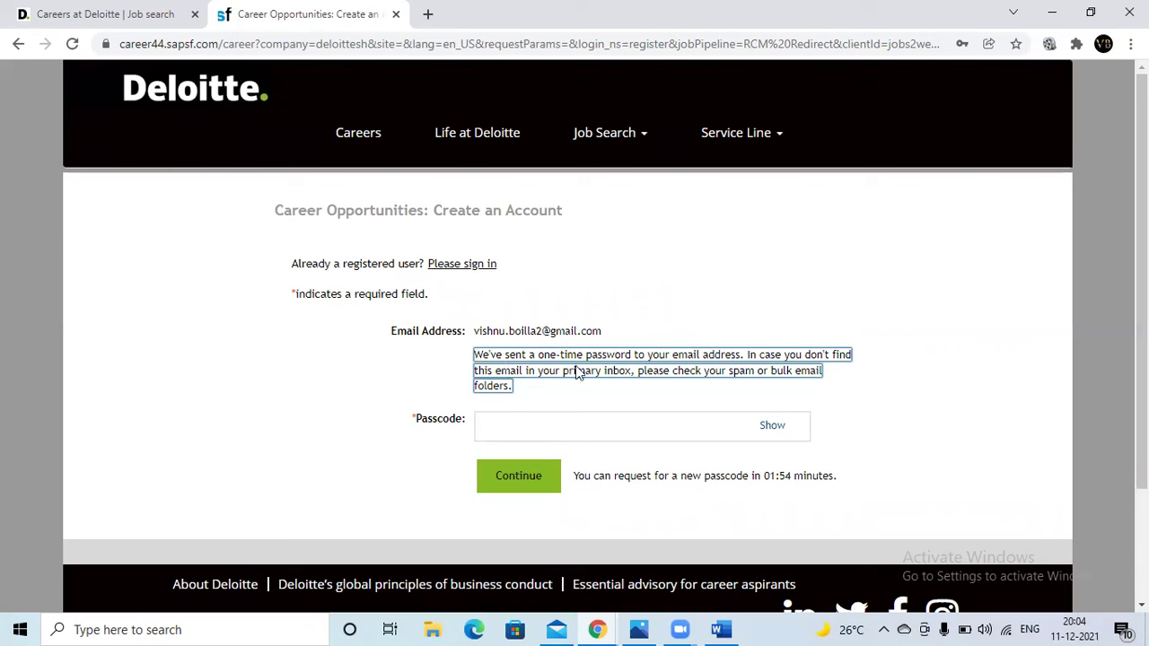
- Enter the emailed one-time passcode and submit it, which returns an incorrect-passcode error
{"action": "left_click", "coordinate": [549, 419]}
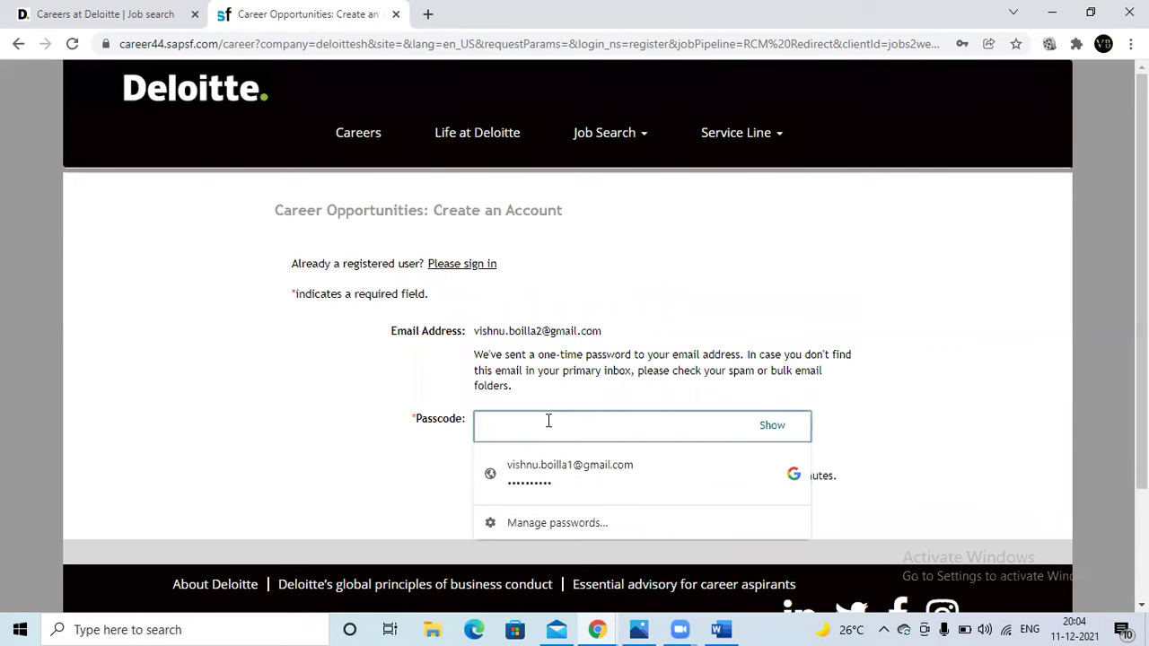
{"action": "type", "text": "••••••"}
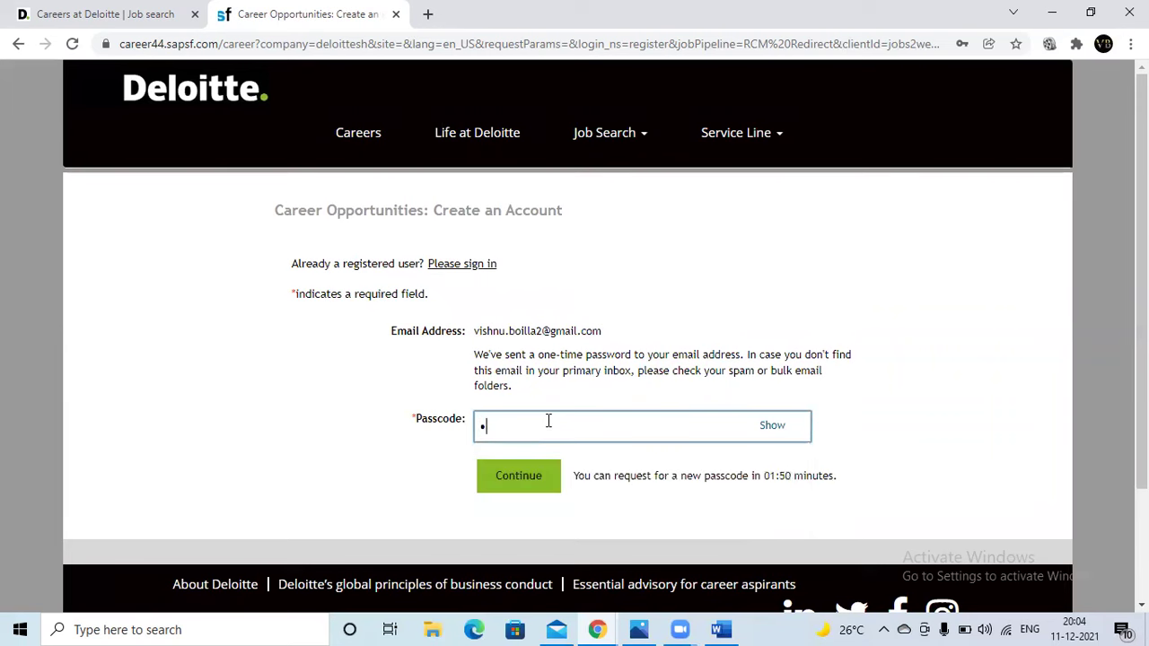
{"action": "type", "text": "•••"}
{"action": "key", "text": "Return"}
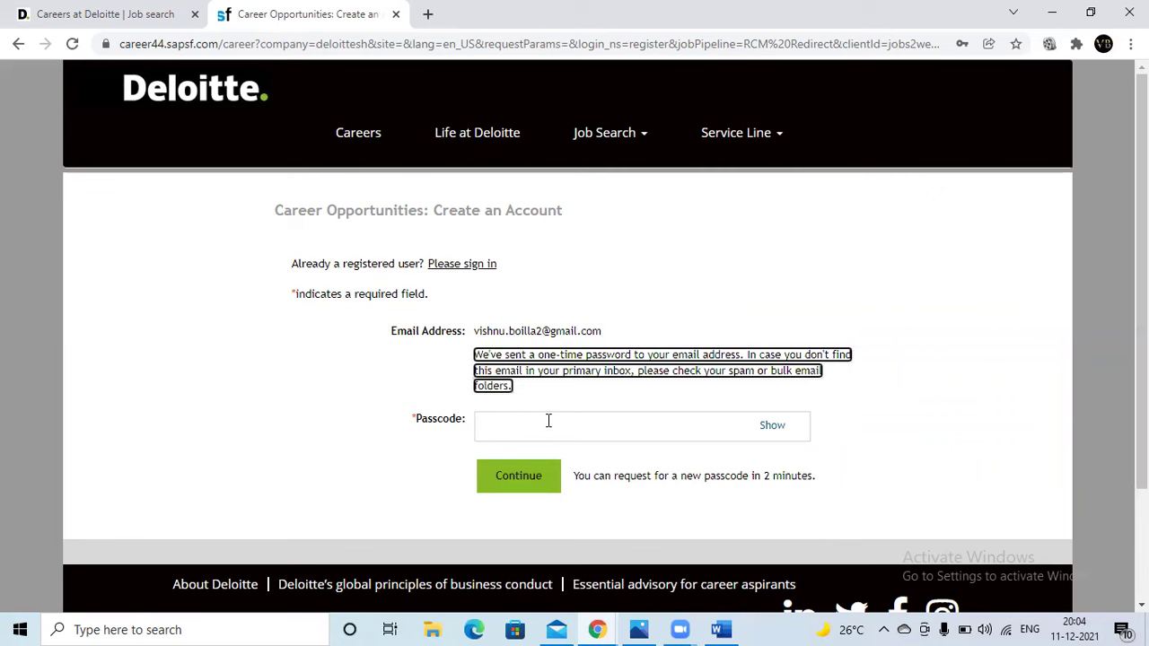
{"action": "left_click", "coordinate": [548, 420]}
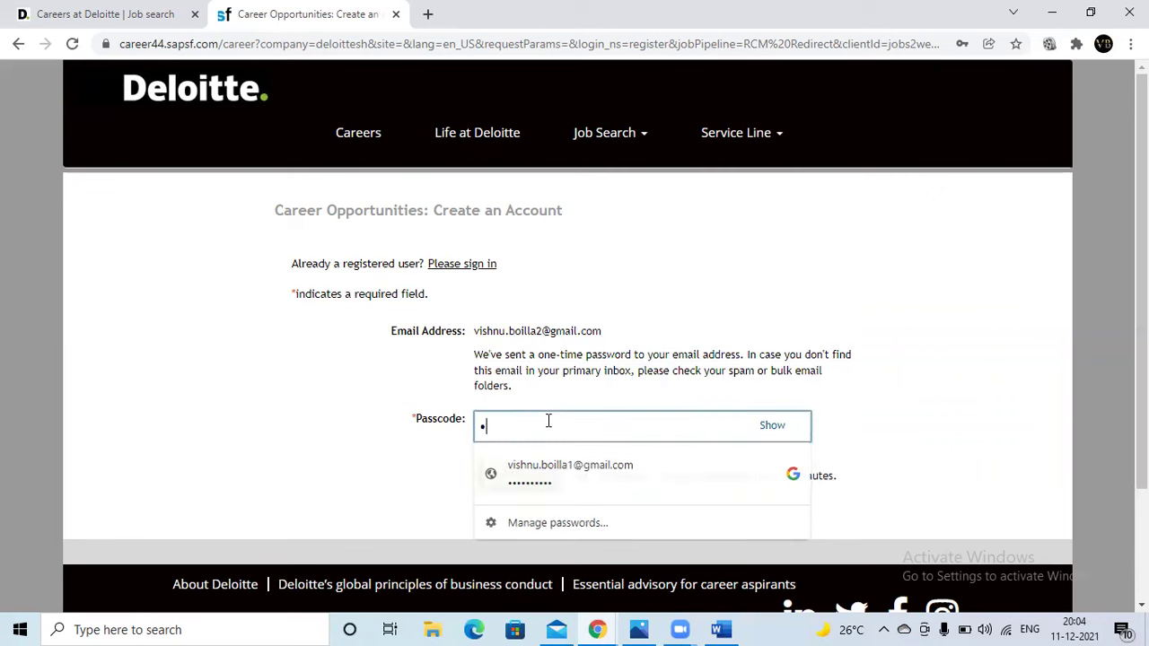
{"action": "type", "text": "••••••••••"}
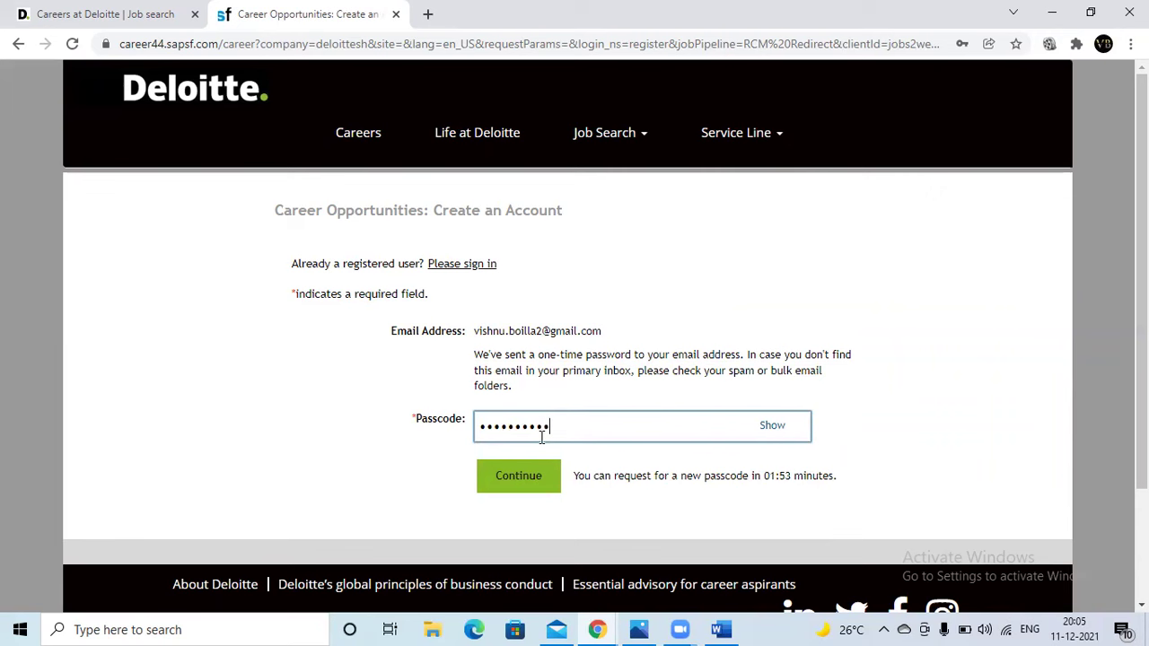
{"action": "left_click", "coordinate": [533, 483]}
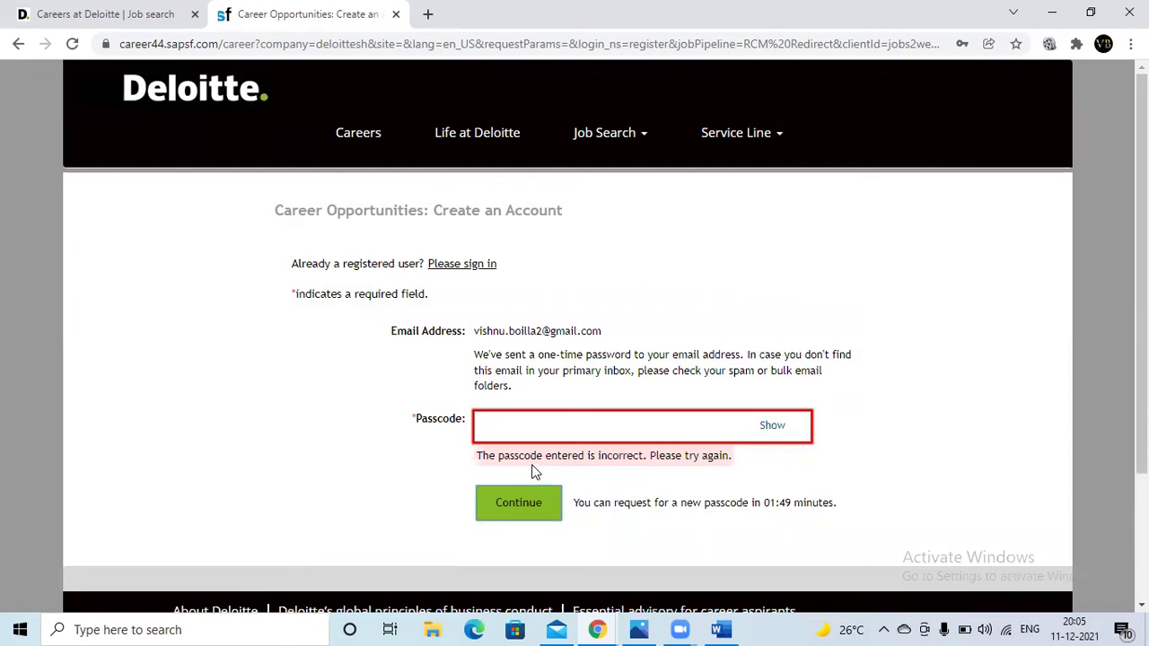
- Re-enter the correct six-digit passcode and submit it
{"action": "left_click", "coordinate": [537, 431]}
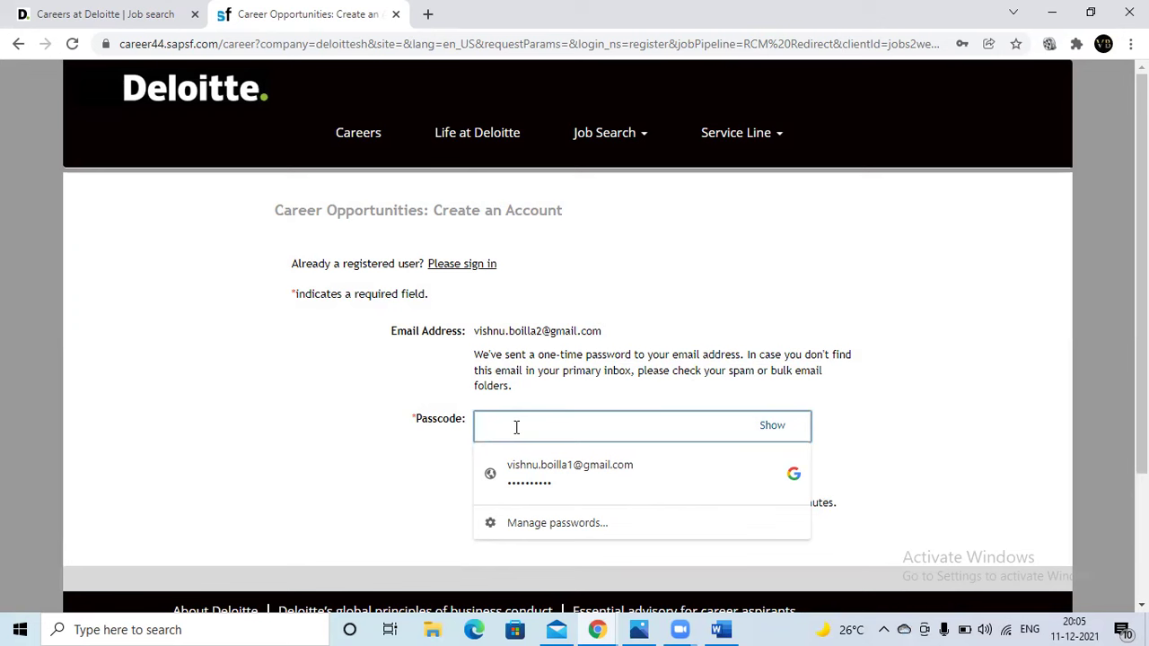
{"action": "type", "text": "1"}
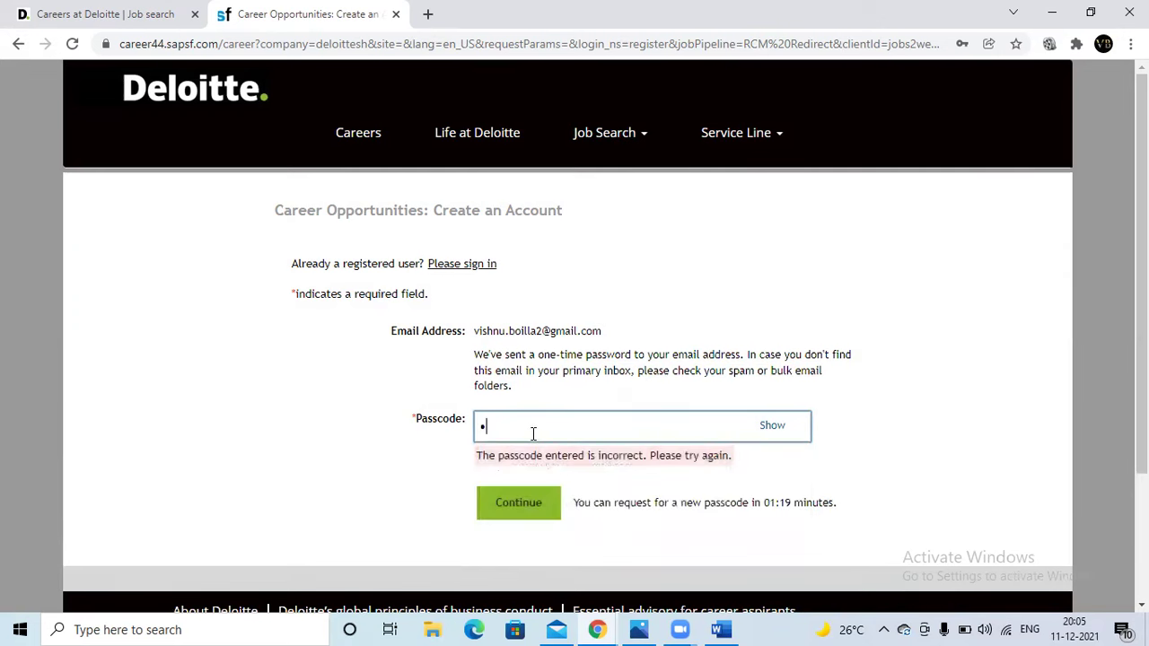
{"action": "type", "text": "23456"}
{"action": "left_click", "coordinate": [519, 514]}
- Confirm the passcode submission and decline Chrome's offer to save the password
{"action": "left_click", "coordinate": [521, 480]}
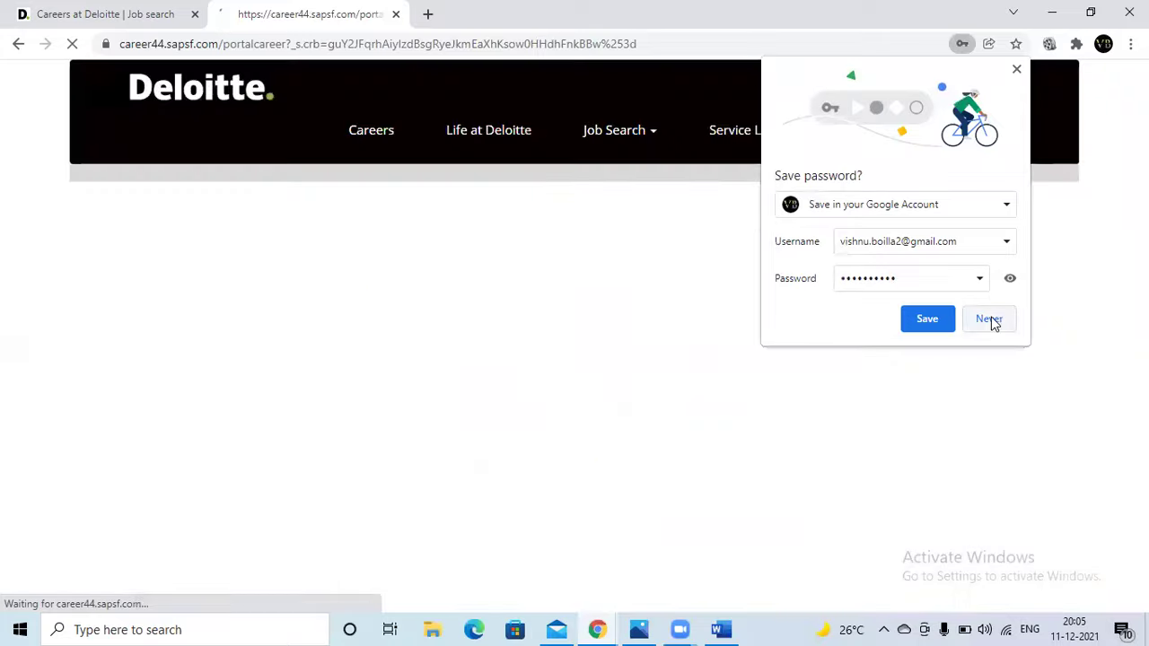
{"action": "left_click", "coordinate": [993, 321]}
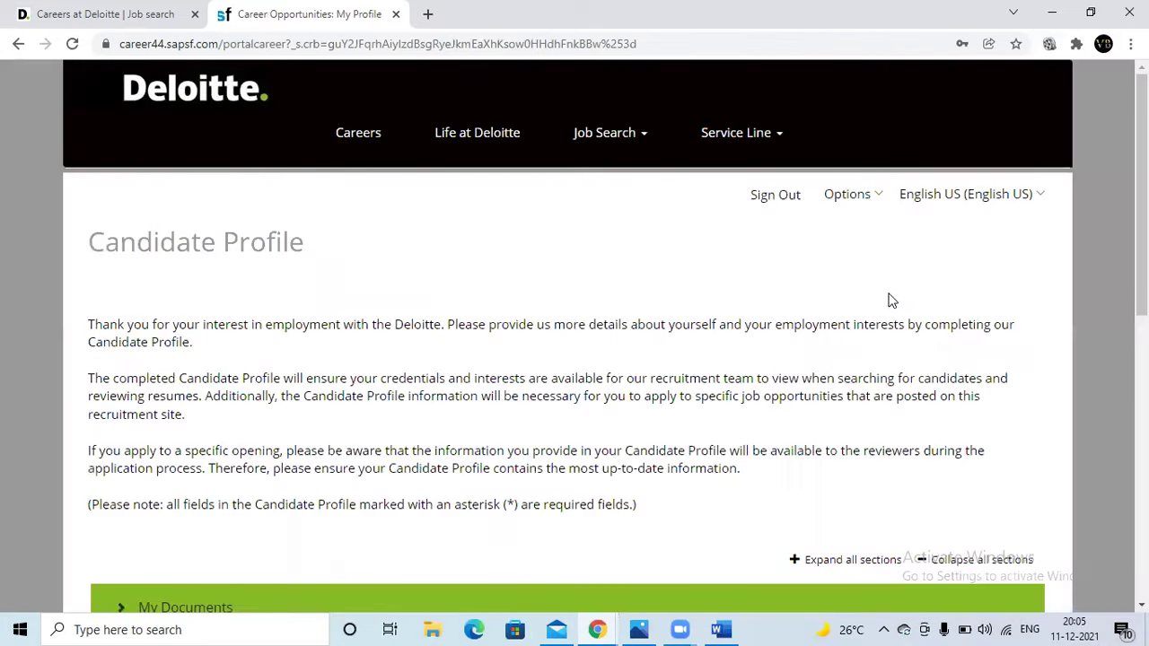
- Expand the Candidate Profile's My Documents section to reveal the Resume and Photo ID proof slots
{"action": "scroll", "coordinate": [697, 295], "scroll_direction": "down", "scroll_amount": 3}
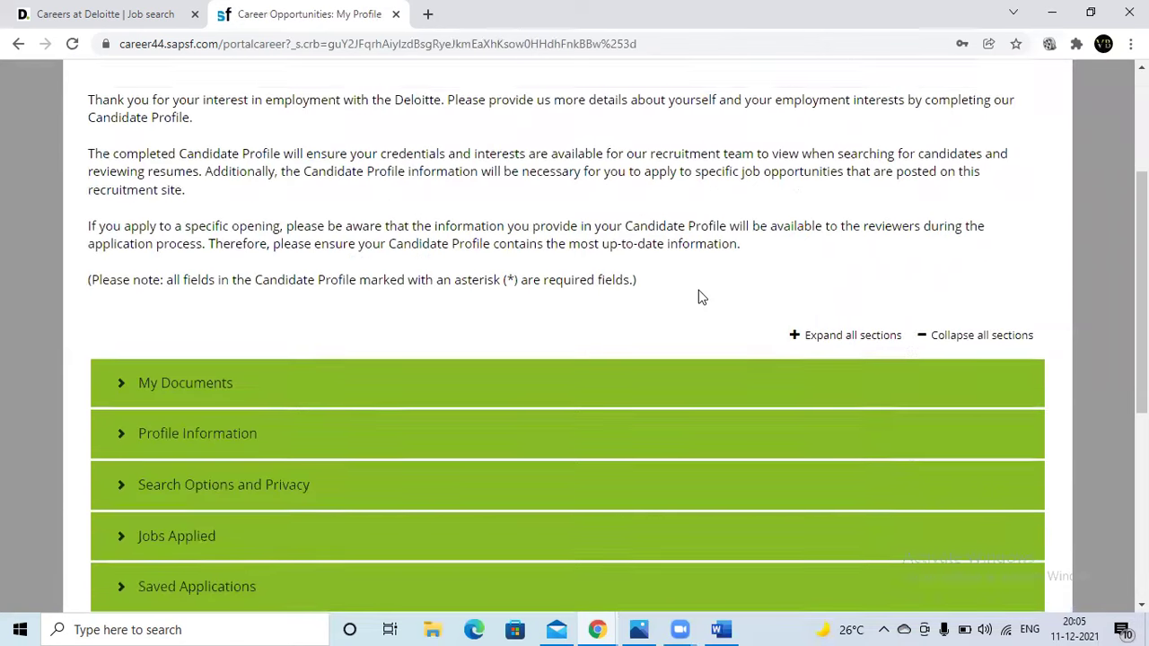
{"action": "scroll", "coordinate": [529, 229], "scroll_direction": "down", "scroll_amount": 3}
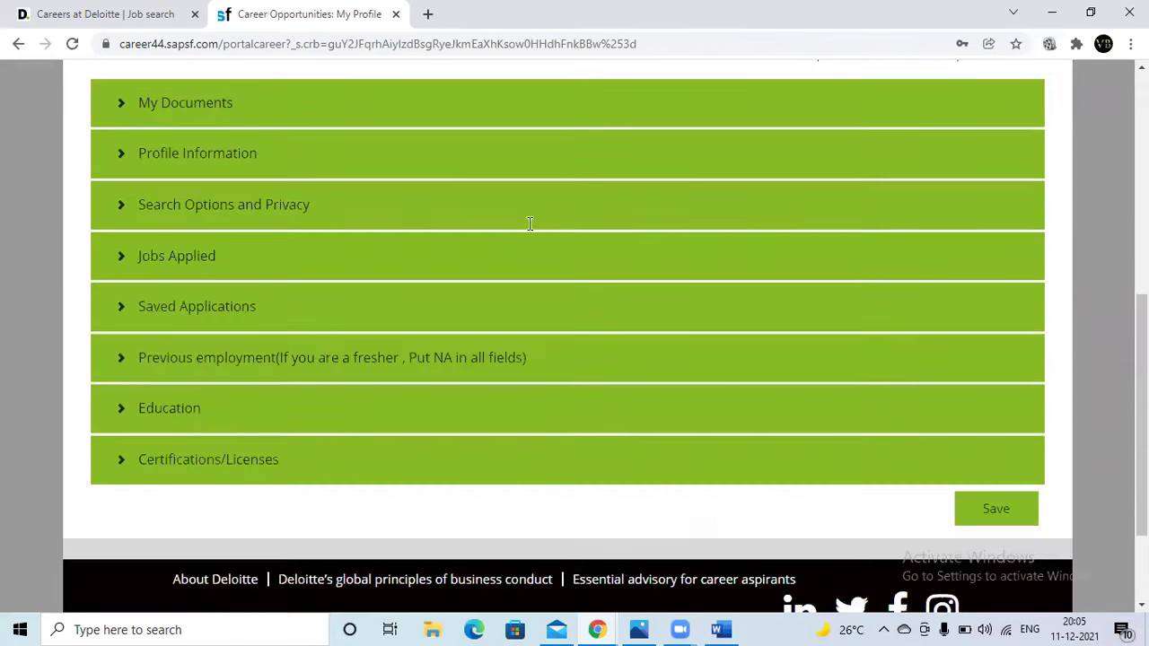
{"action": "scroll", "coordinate": [502, 229], "scroll_direction": "up", "scroll_amount": 1}
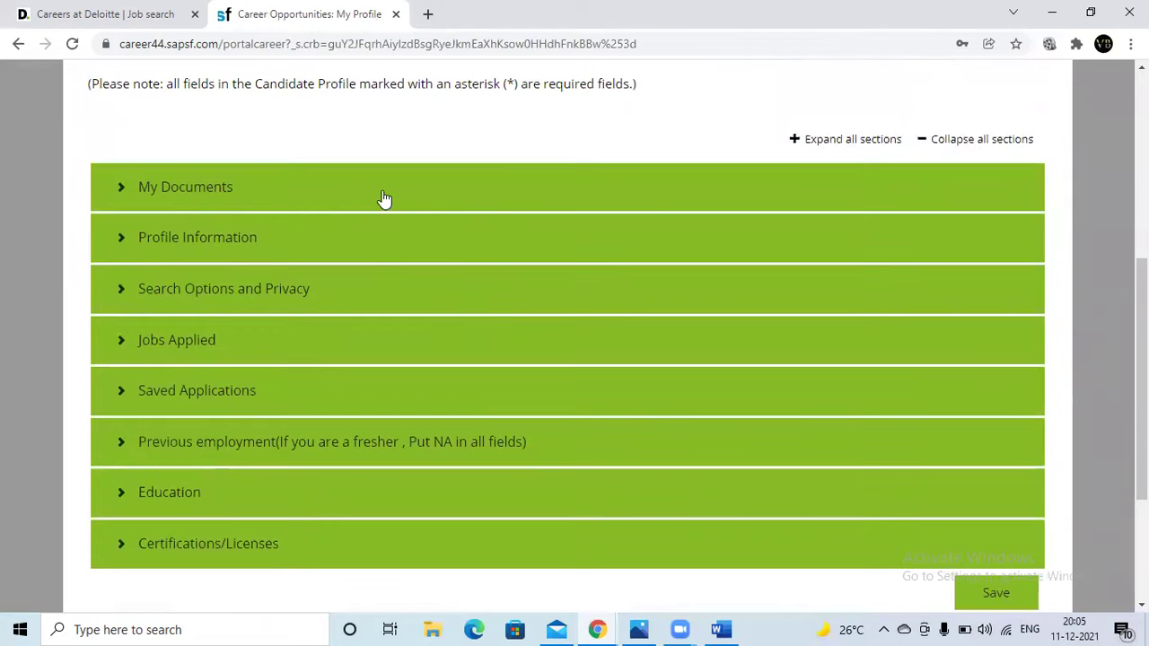
{"action": "left_click", "coordinate": [269, 194]}
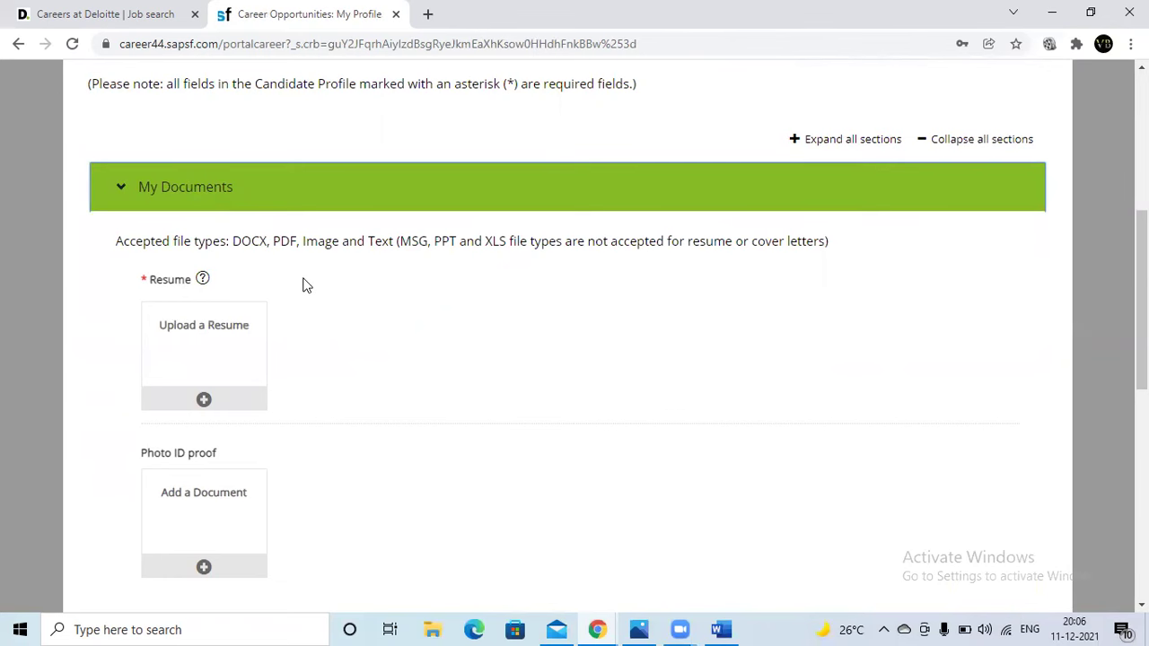
- Start a resume upload from the device, cancel it, and collapse My Documents
{"action": "scroll", "coordinate": [302, 284], "scroll_direction": "down", "scroll_amount": 2}
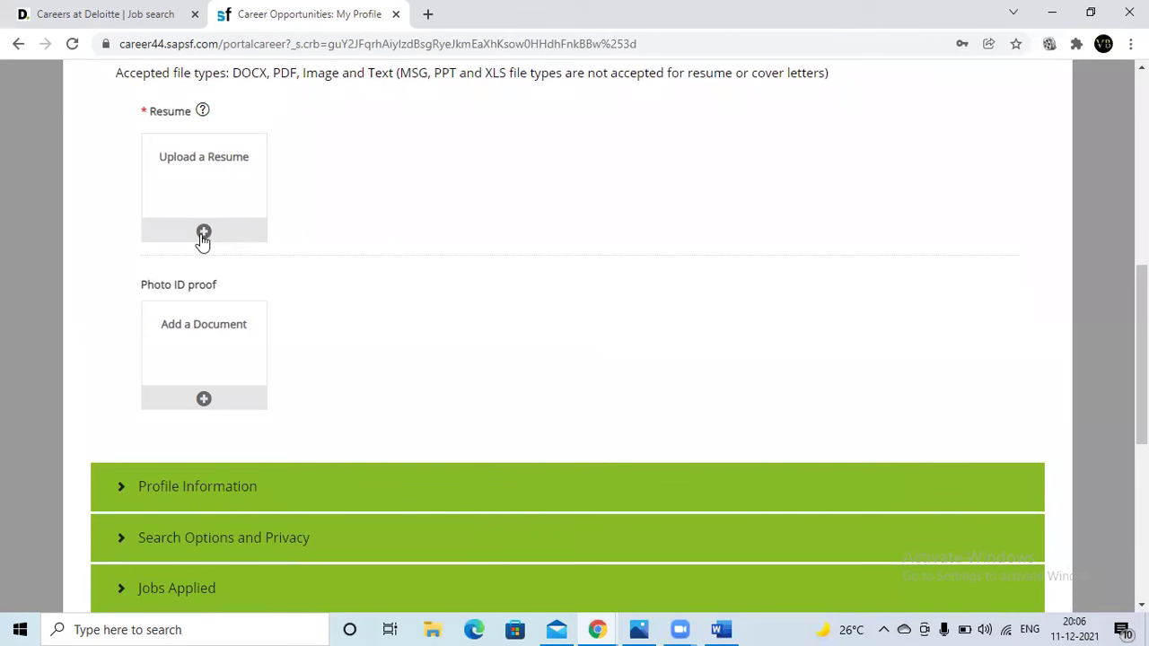
{"action": "left_click", "coordinate": [203, 232]}
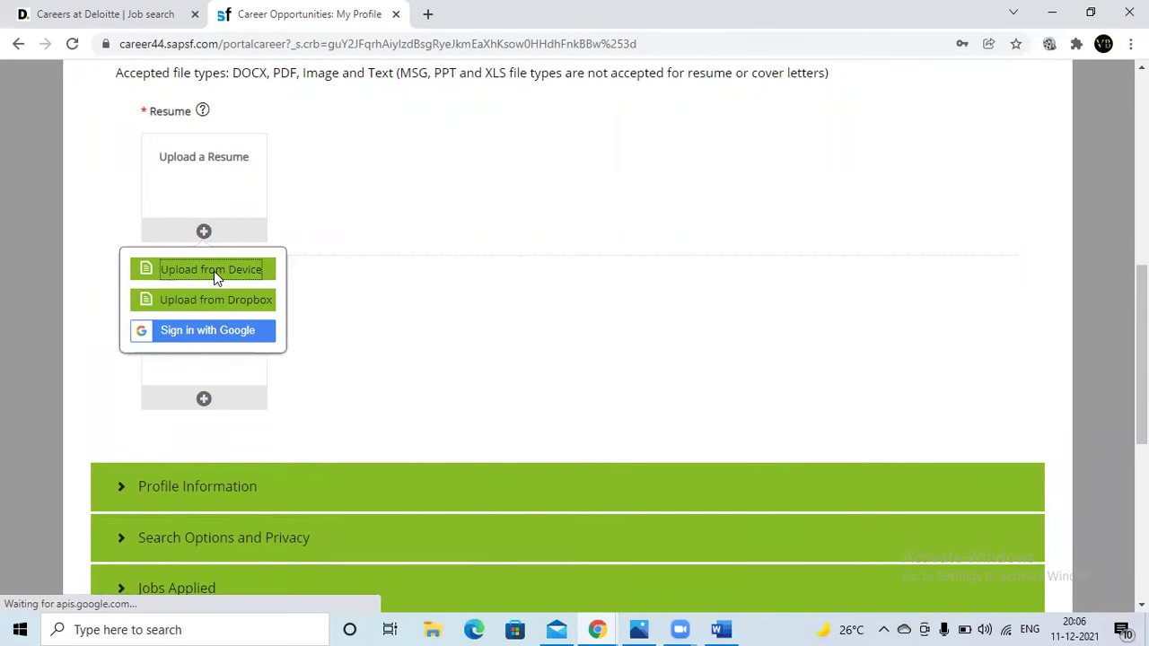
{"action": "left_click", "coordinate": [309, 190]}
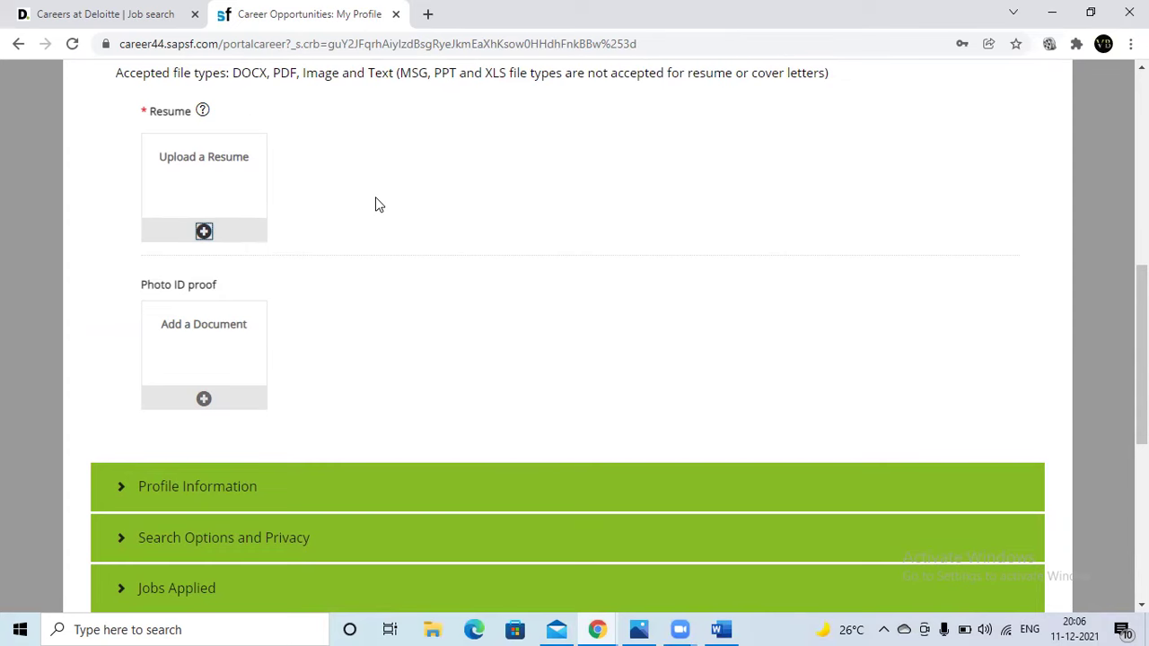
{"action": "scroll", "coordinate": [275, 245], "scroll_direction": "up", "scroll_amount": 1}
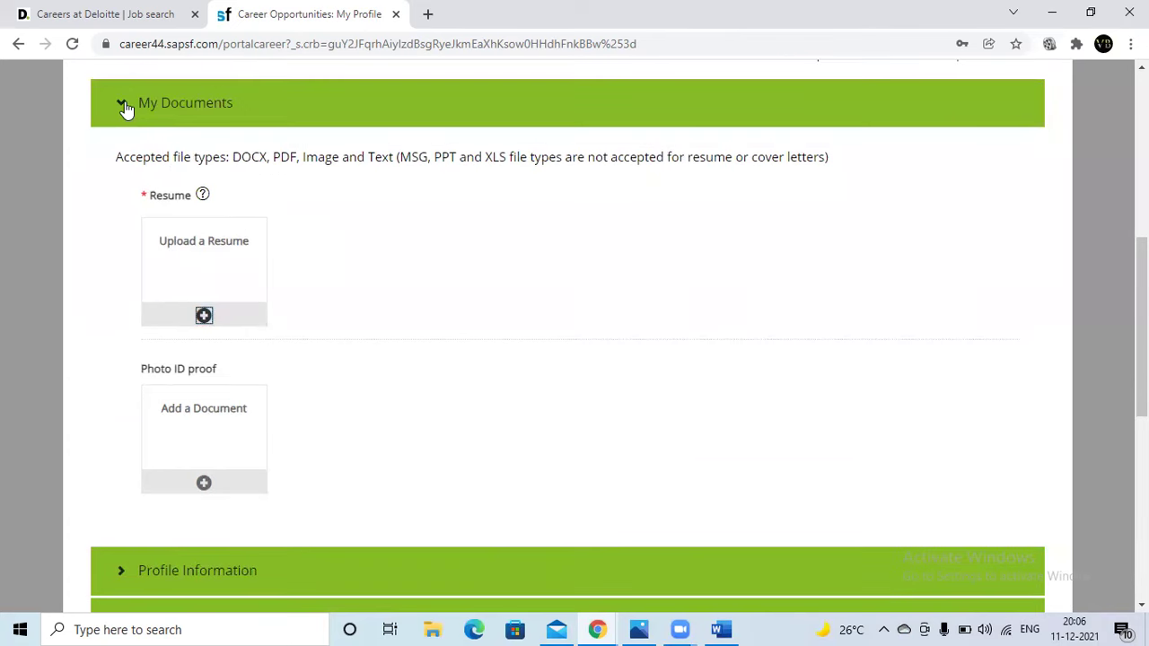
{"action": "left_click", "coordinate": [125, 108]}
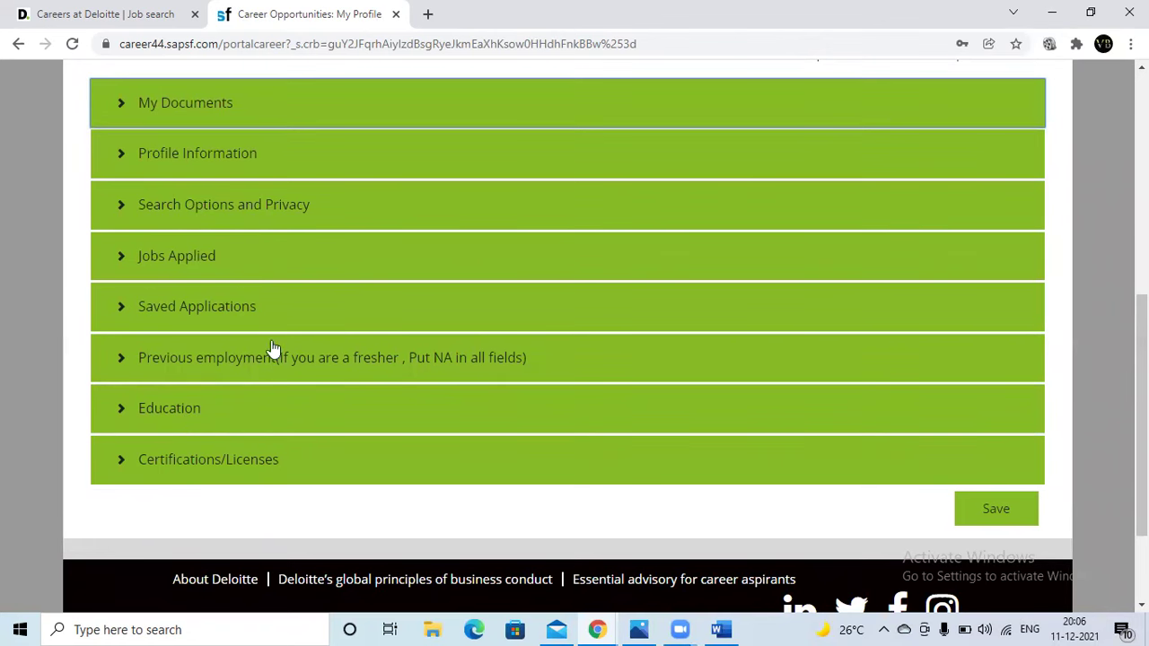
- Expand My Documents to check the resume slot, then collapse it again
{"action": "scroll", "coordinate": [282, 366], "scroll_direction": "up", "scroll_amount": 3}
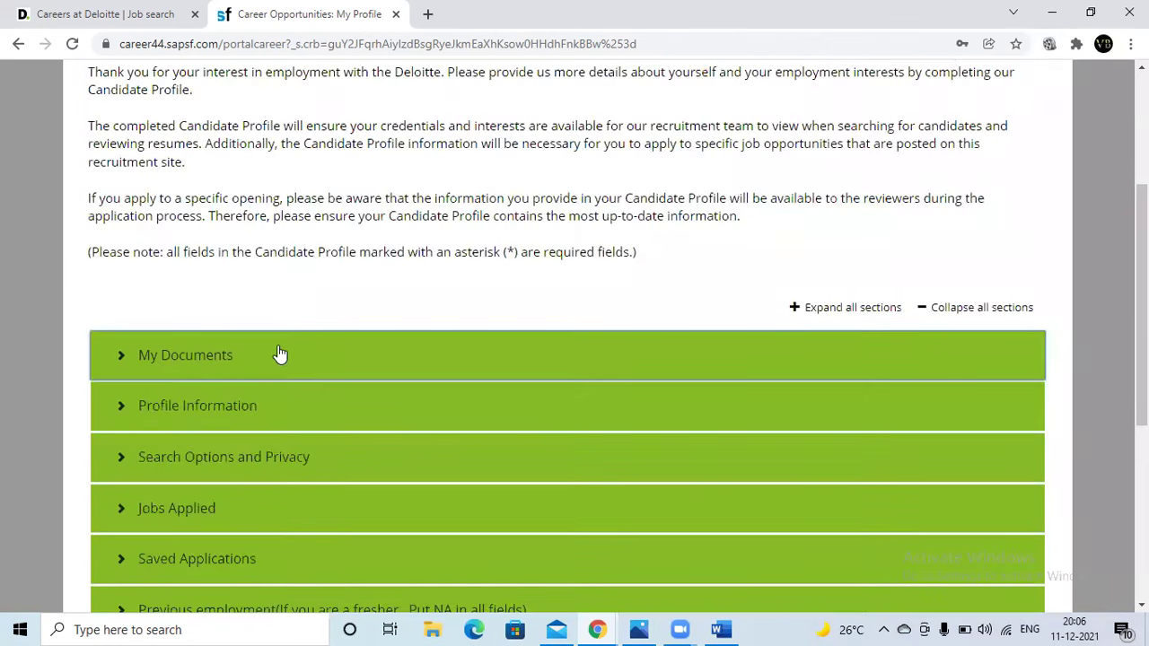
{"action": "left_click", "coordinate": [162, 359]}
{"action": "left_click", "coordinate": [161, 358]}
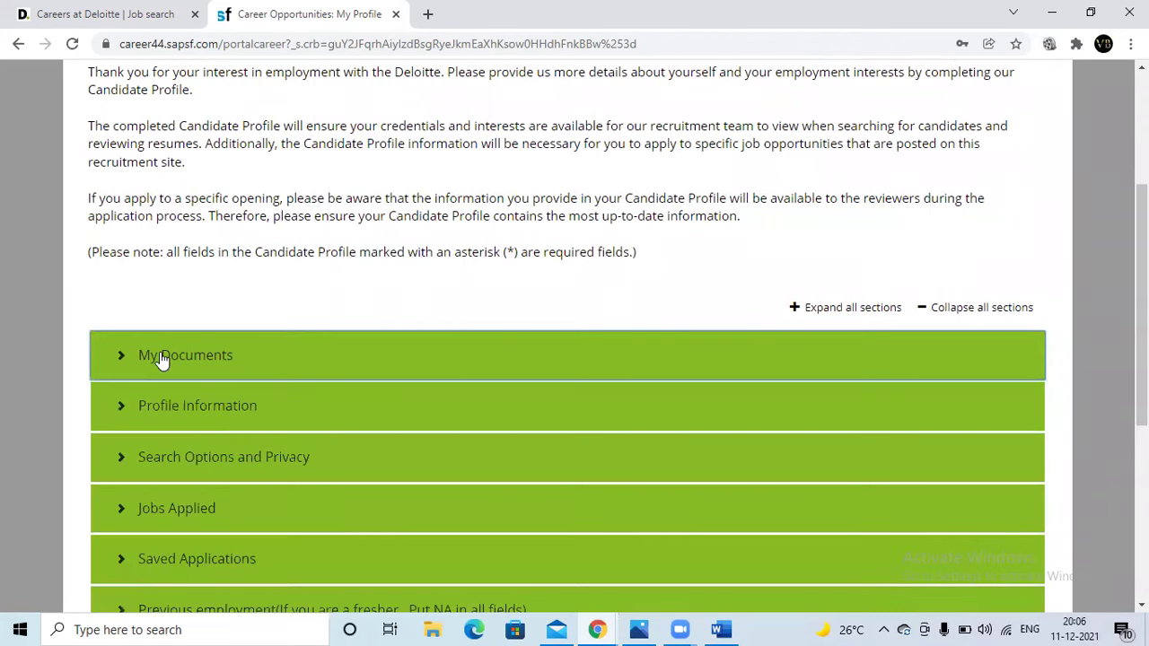
{"action": "scroll", "coordinate": [472, 281], "scroll_direction": "up", "scroll_amount": 3}
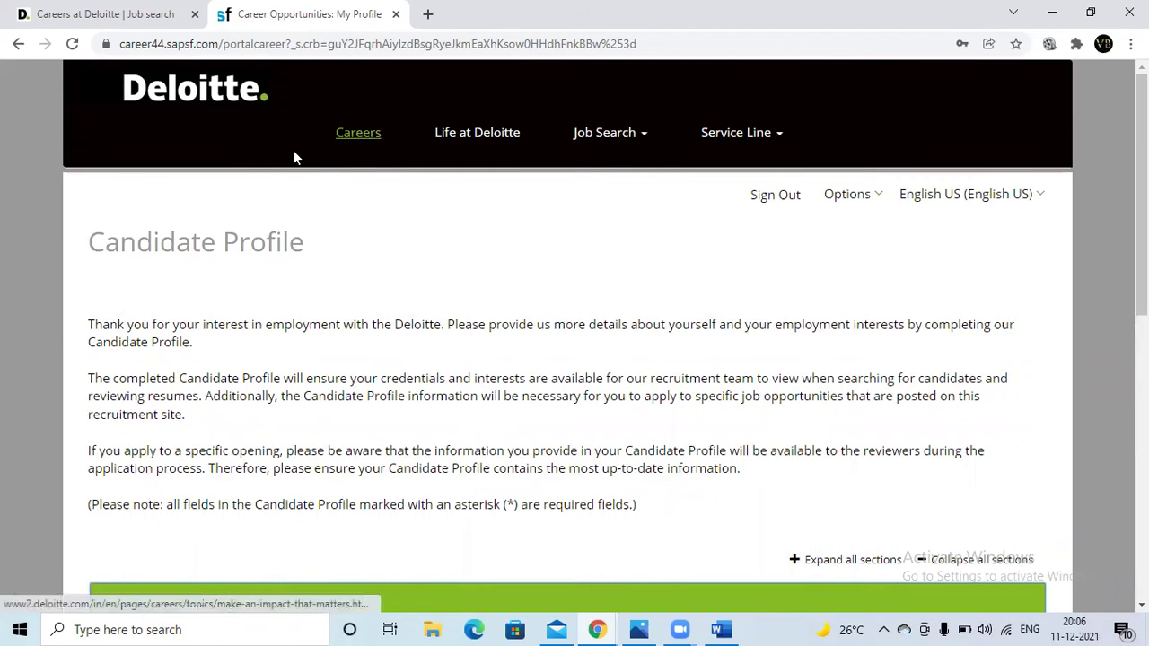
- Go back and open the Experienced Professional Jobs listing from the Job Search menu
{"action": "left_click", "coordinate": [17, 44]}
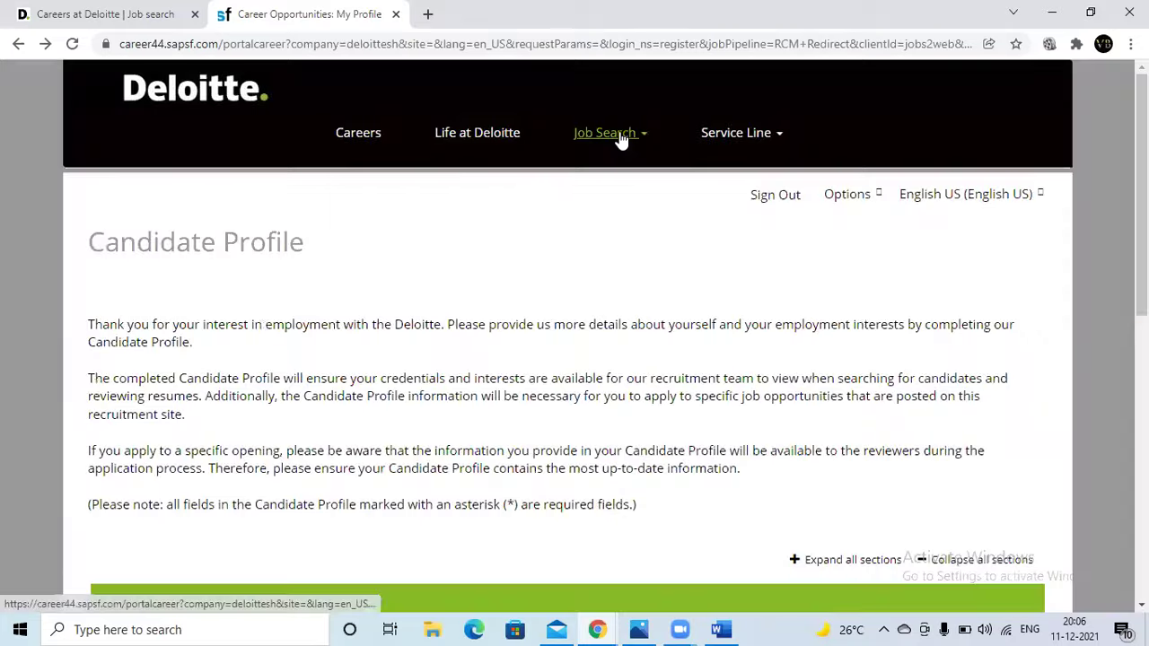
{"action": "left_click", "coordinate": [619, 139]}
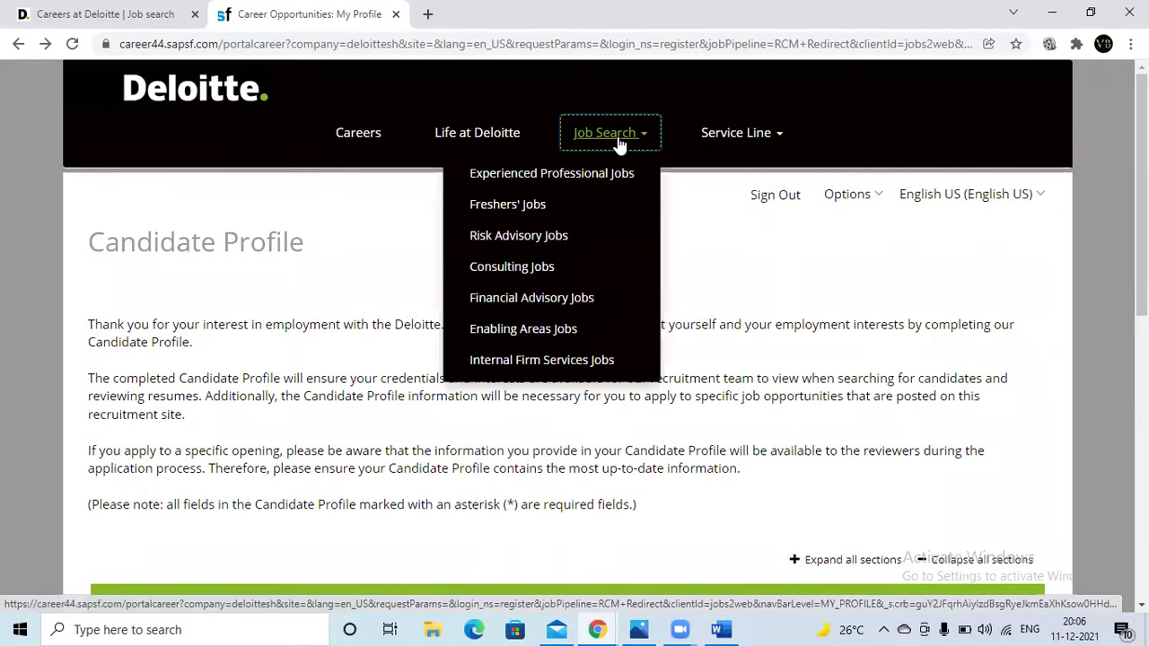
{"action": "left_click", "coordinate": [564, 173]}
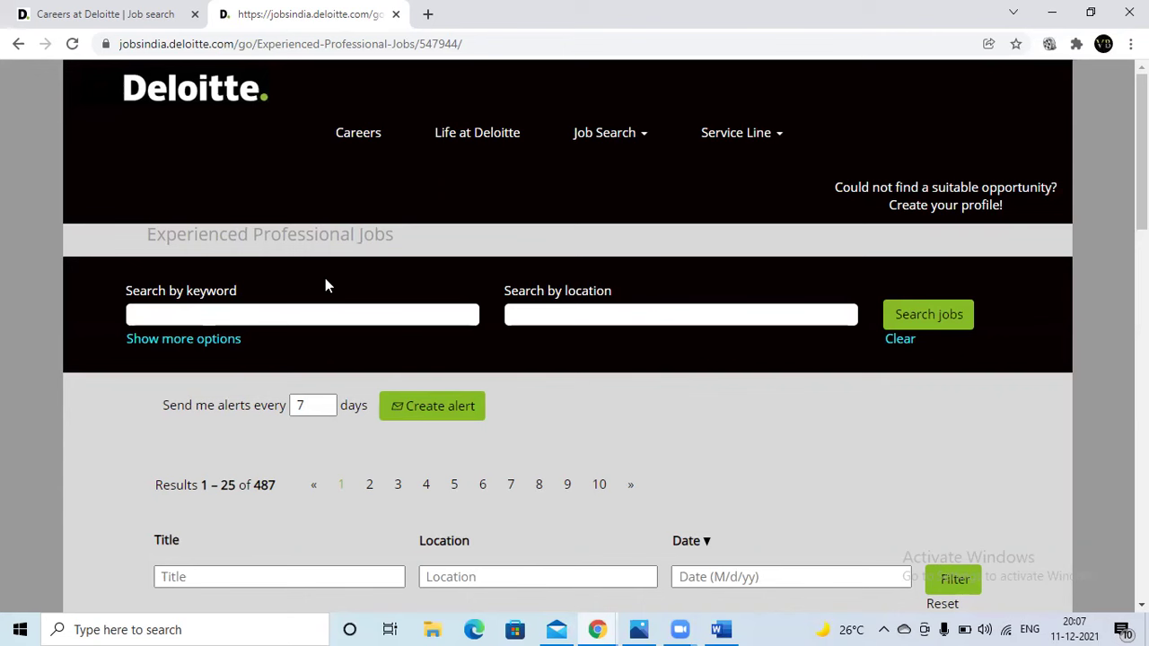
- Search jobs for the keyword 'sap fico' with bangalore as the location
{"action": "left_click", "coordinate": [262, 316]}
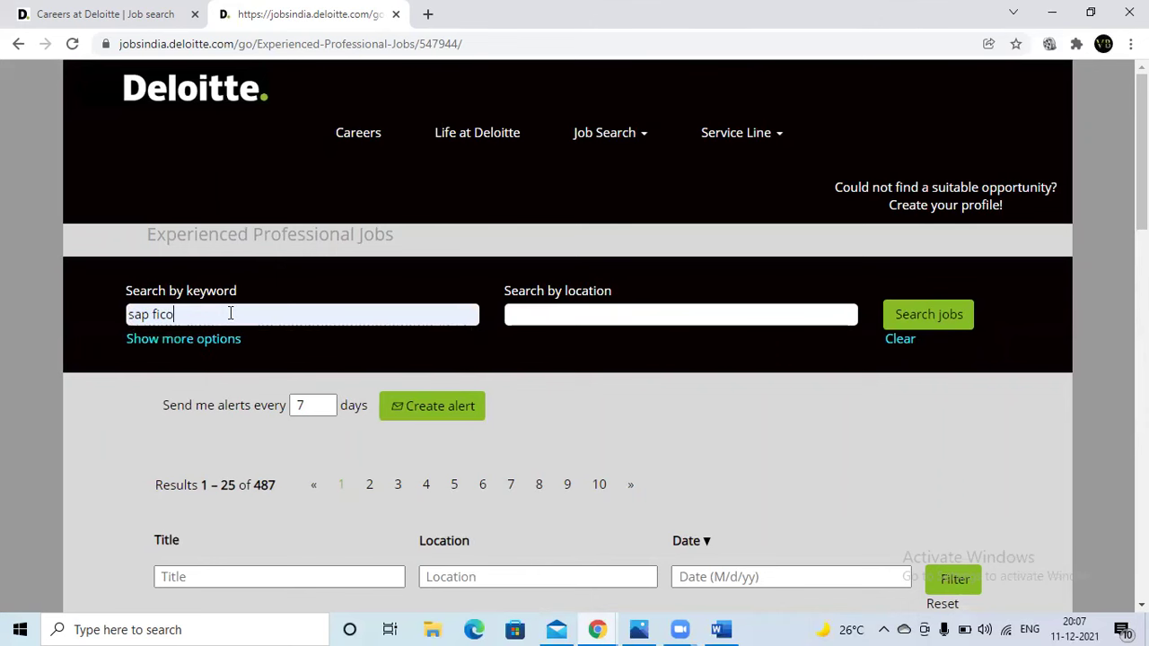
{"action": "left_click", "coordinate": [568, 311]}
{"action": "left_click", "coordinate": [559, 346]}
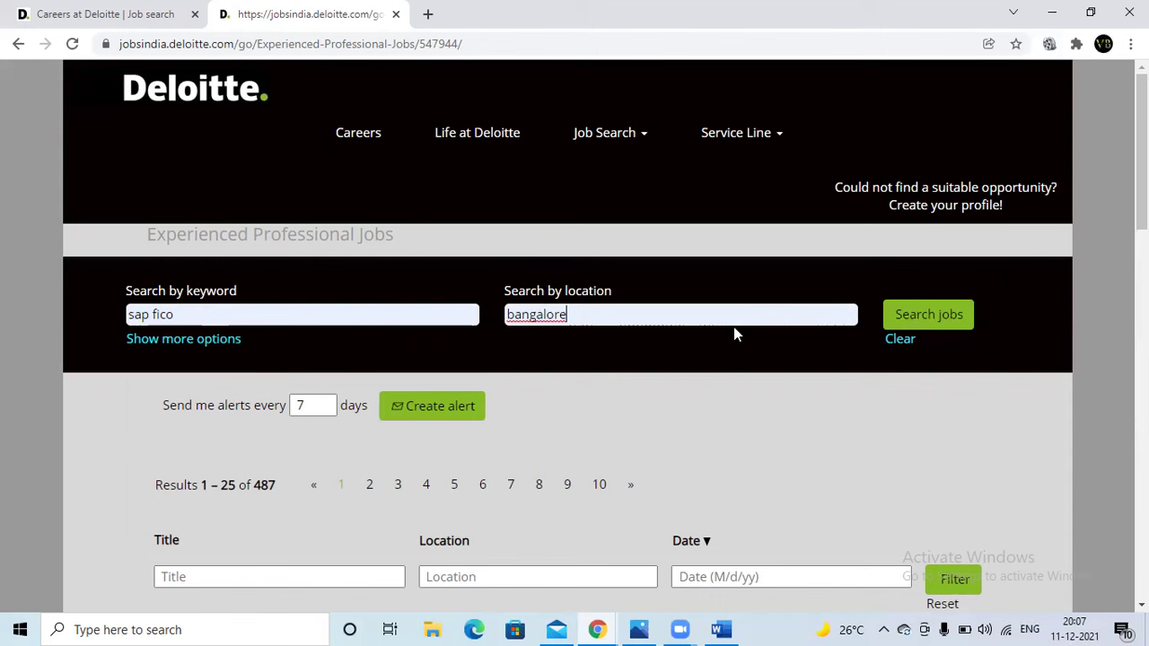
{"action": "left_click", "coordinate": [312, 404]}
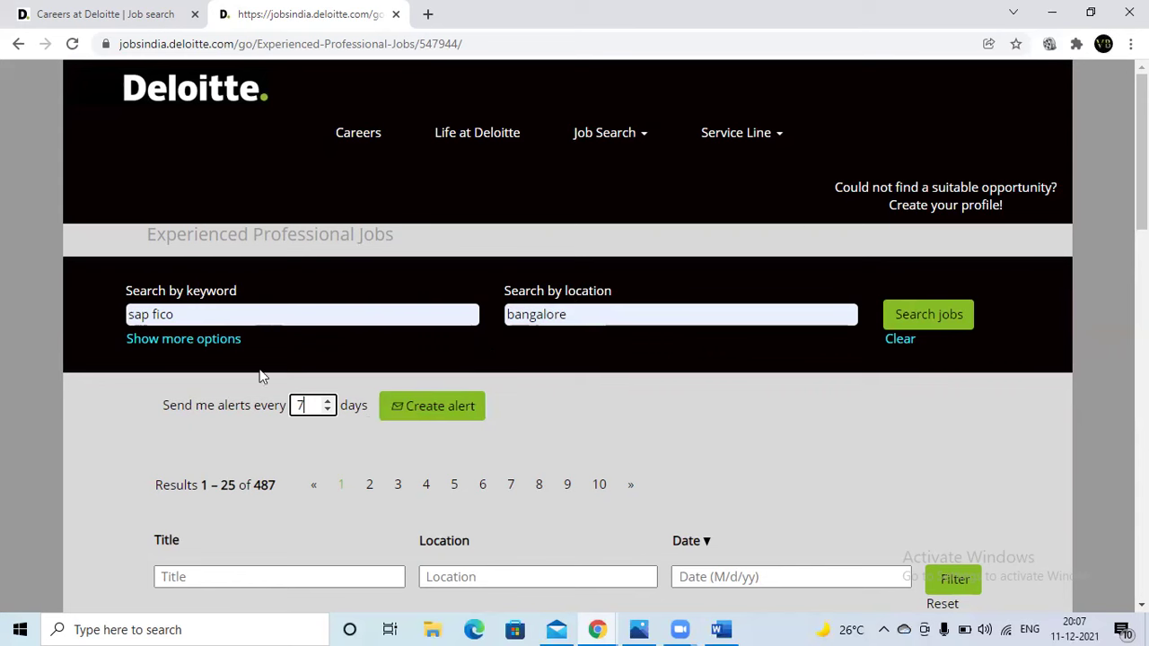
{"action": "left_click", "coordinate": [917, 322]}
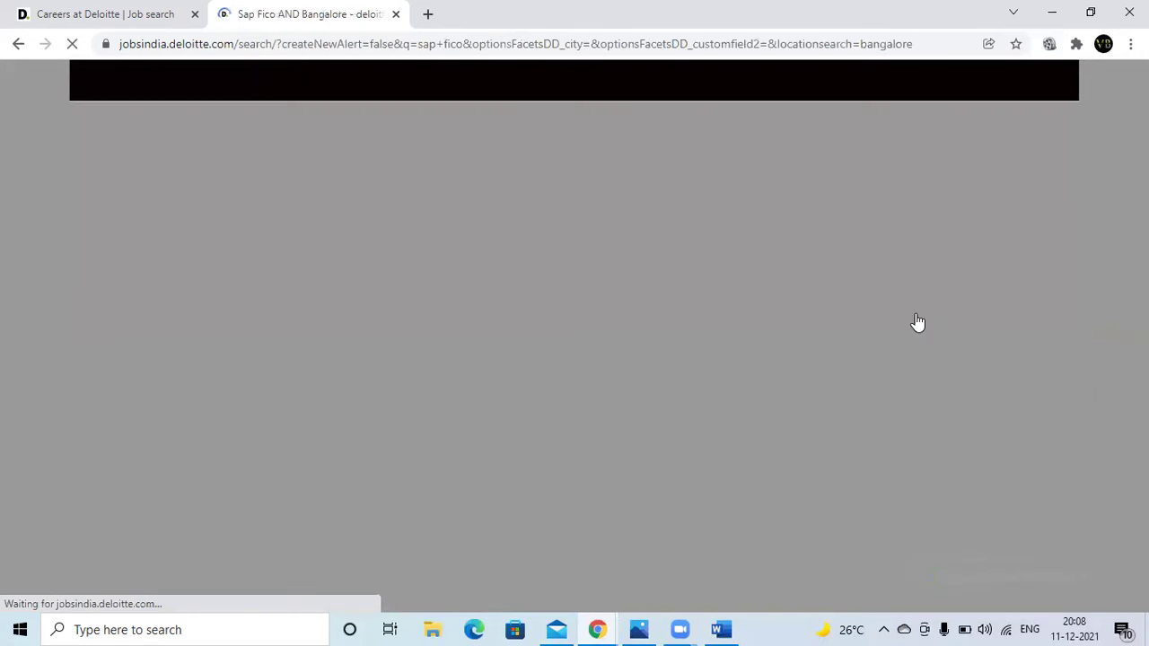
- Rerun the bangalore search with the broader keyword 'SAP' and request a job alert
{"action": "scroll", "coordinate": [618, 484], "scroll_direction": "down", "scroll_amount": 3}
{"action": "scroll", "coordinate": [617, 489], "scroll_direction": "up", "scroll_amount": 3}
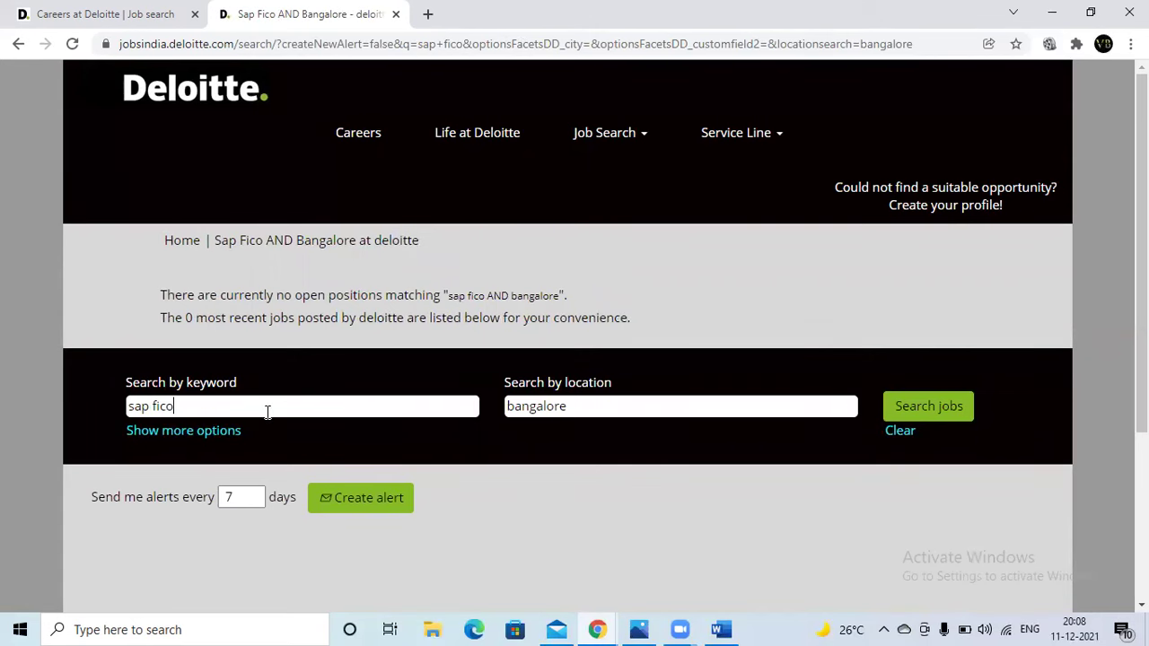
{"action": "left_click", "coordinate": [264, 410]}
{"action": "key", "text": "BackSpace"}
{"action": "key", "text": "BackSpace"}
{"action": "key", "text": "BackSpace"}
{"action": "key", "text": "BackSpace"}
{"action": "key", "text": "BackSpace"}
{"action": "key", "text": "BackSpace"}
{"action": "key", "text": "BackSpace"}
{"action": "key", "text": "BackSpace"}
{"action": "type", "text": "SAP"}
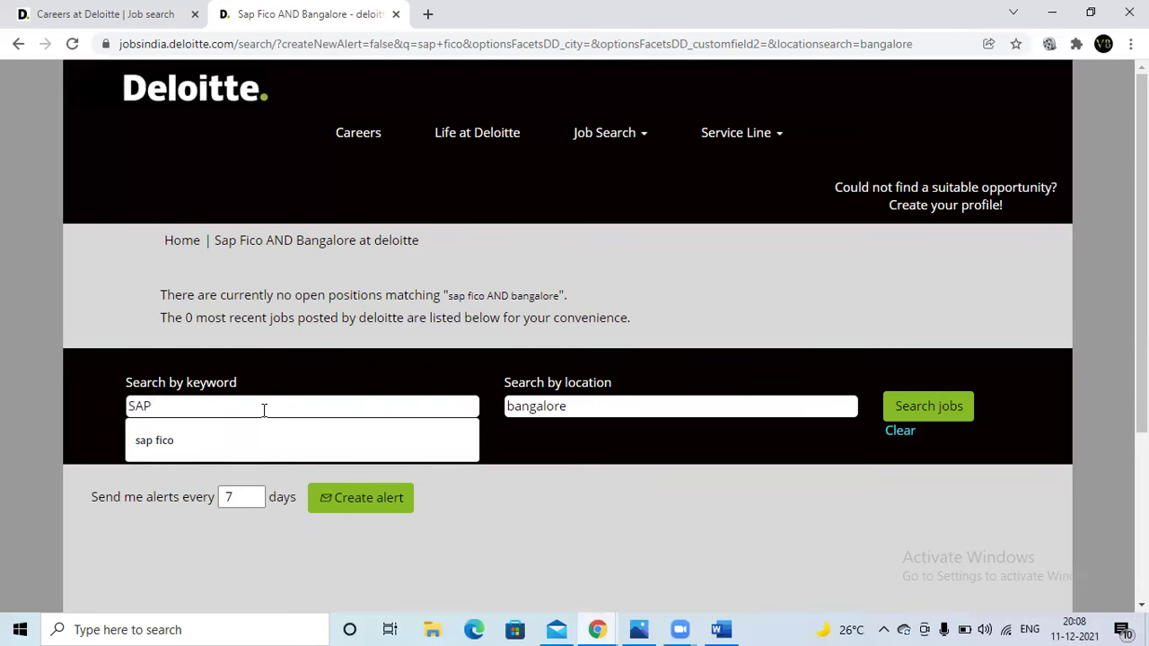
{"action": "left_click", "coordinate": [905, 406]}
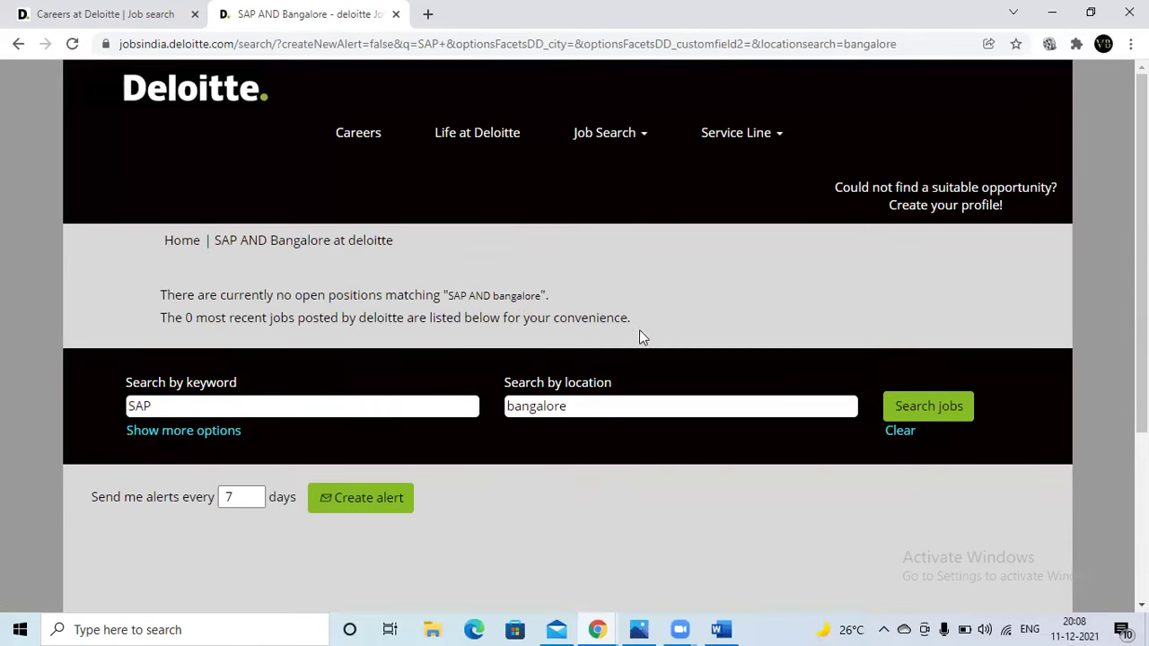
{"action": "left_click", "coordinate": [366, 508]}
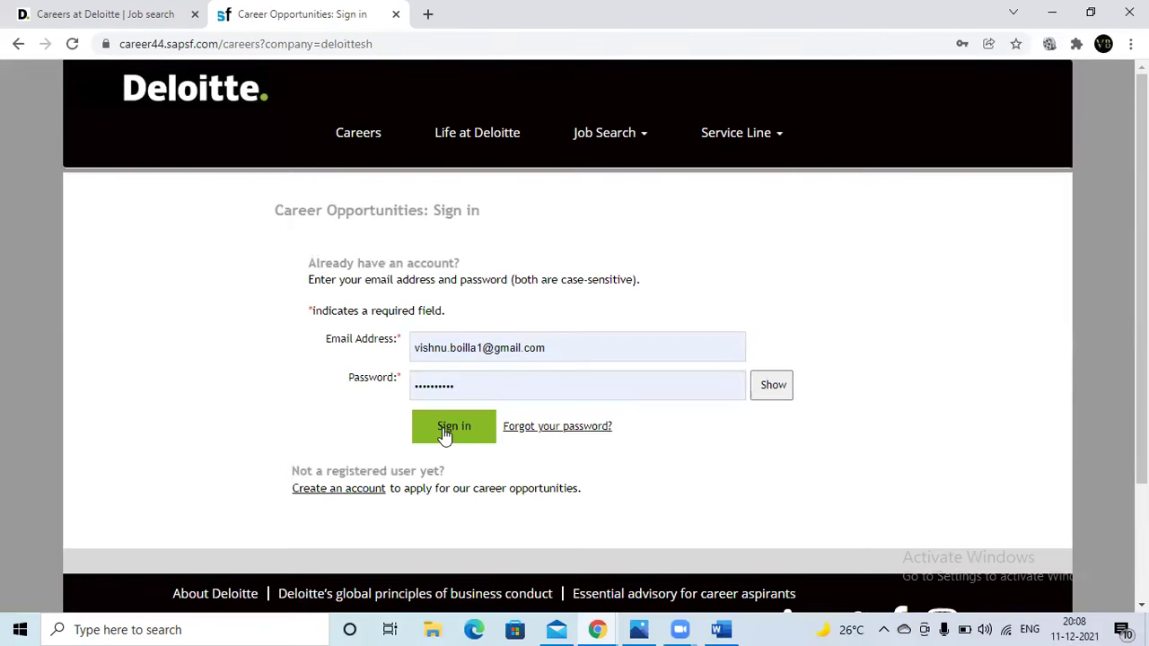
- Sign in to confirm the job alert, view the candidate profile, and open the careers home page
{"action": "left_click", "coordinate": [444, 429]}
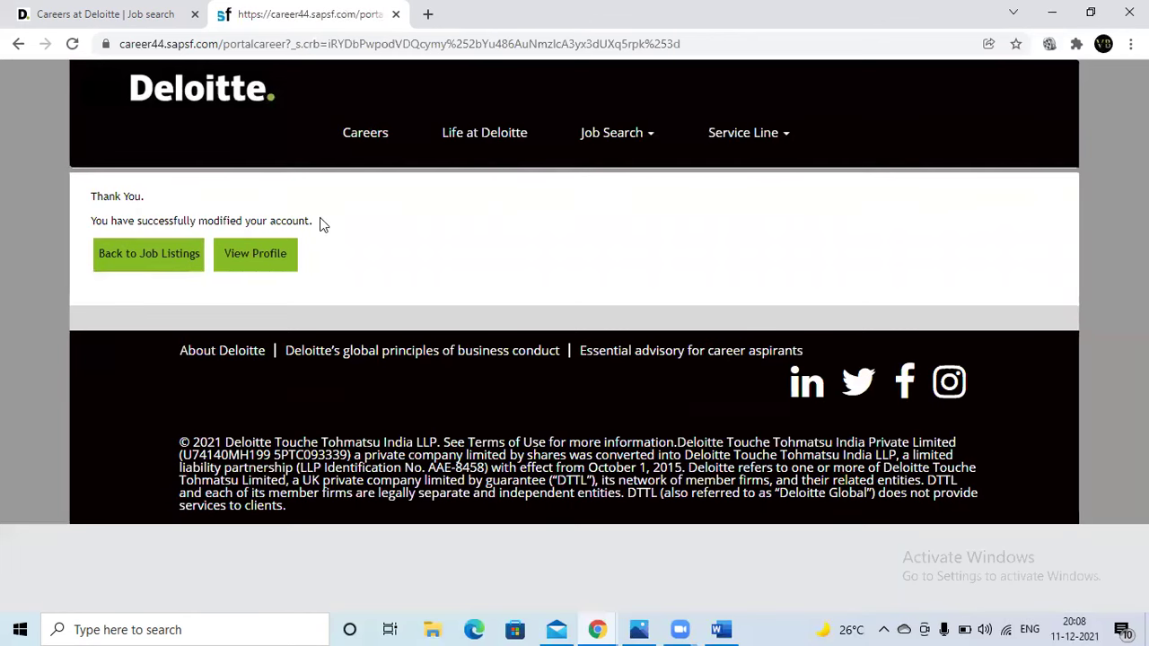
{"action": "left_click", "coordinate": [254, 268]}
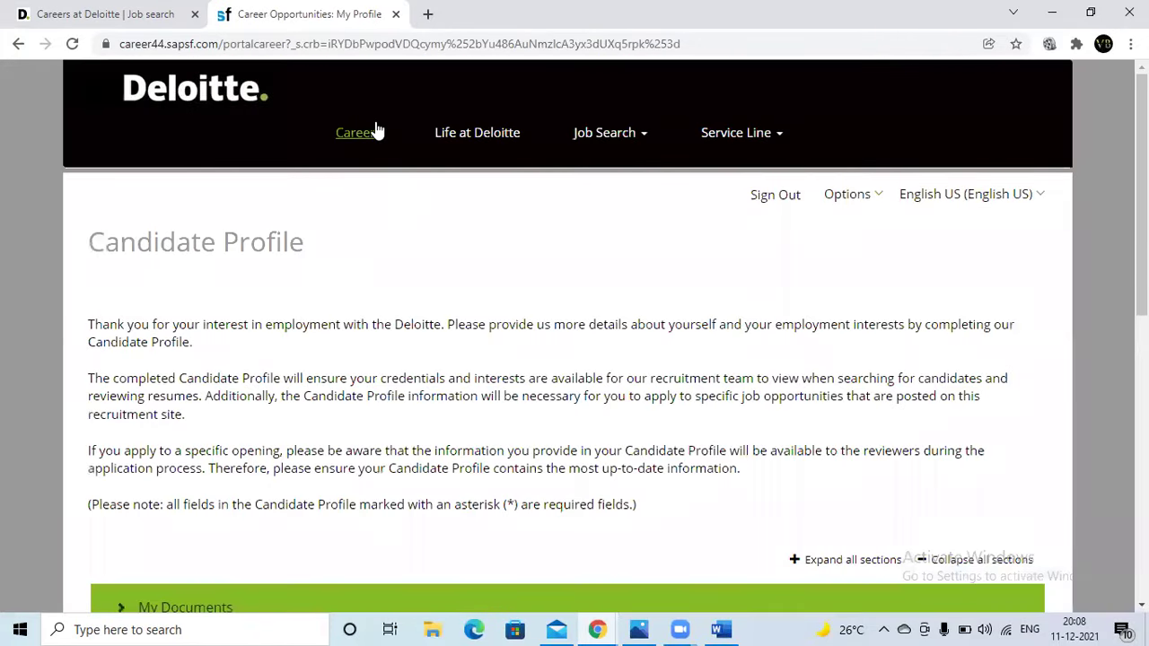
{"action": "left_click", "coordinate": [377, 130]}
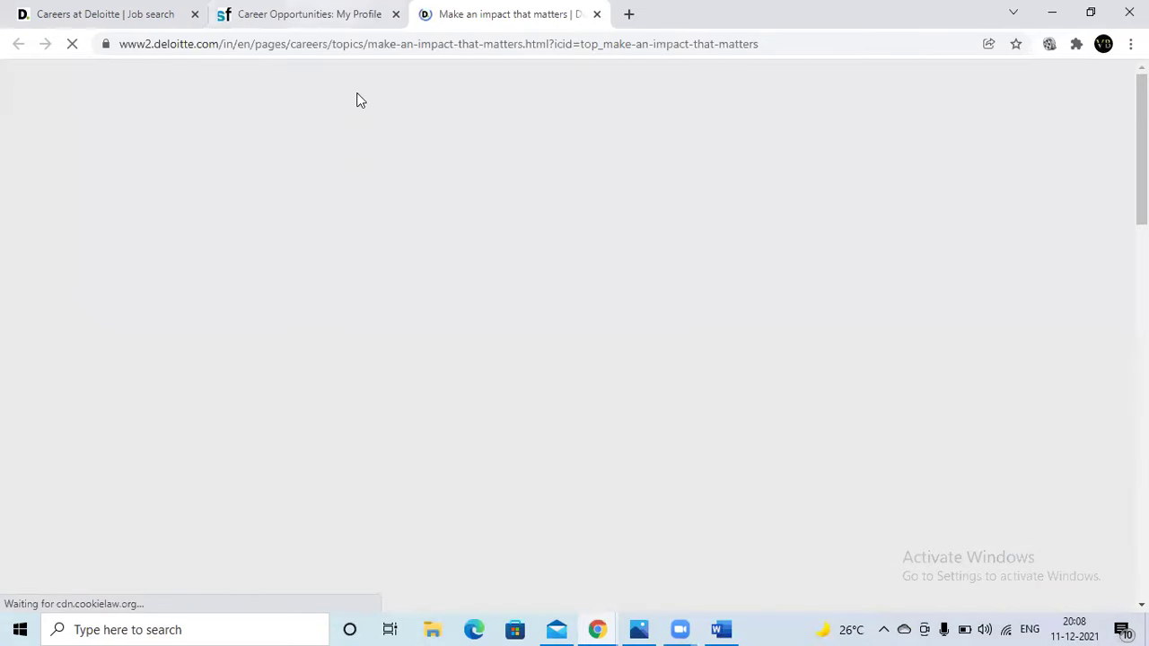
{"action": "left_click", "coordinate": [356, 14]}
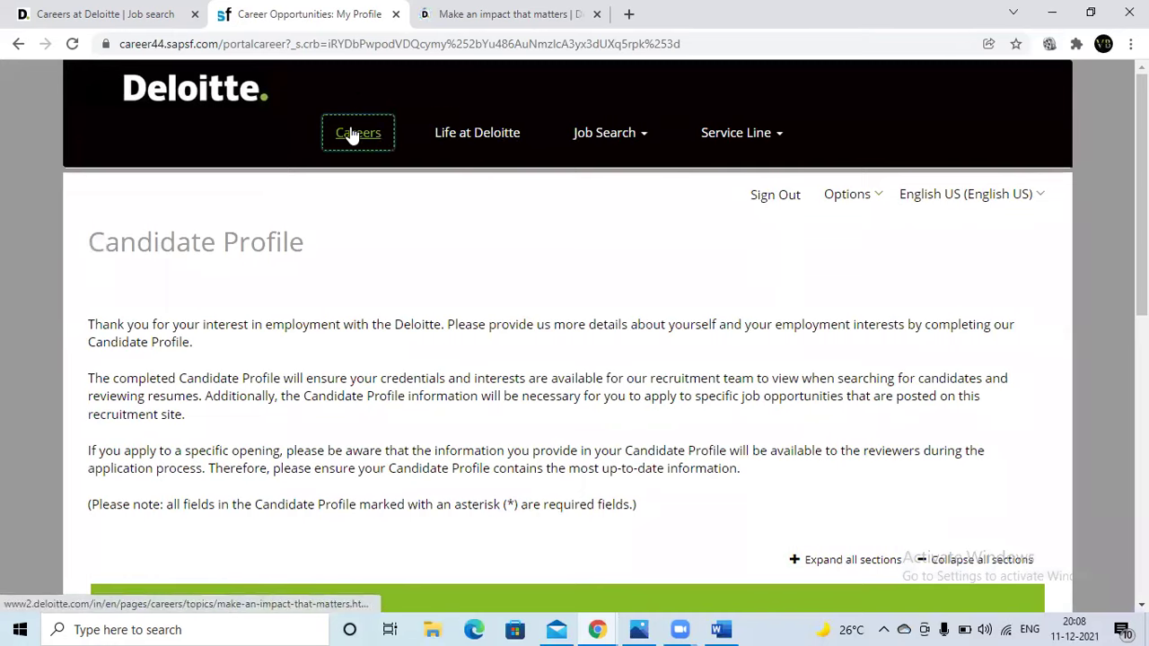
- Open Deloitte careers in another tab and go to Job Search > Experienced Professional Jobs
{"action": "left_click", "coordinate": [351, 134]}
{"action": "key", "text": "ctrl+shift+Tab"}
{"action": "left_click", "coordinate": [644, 137]}
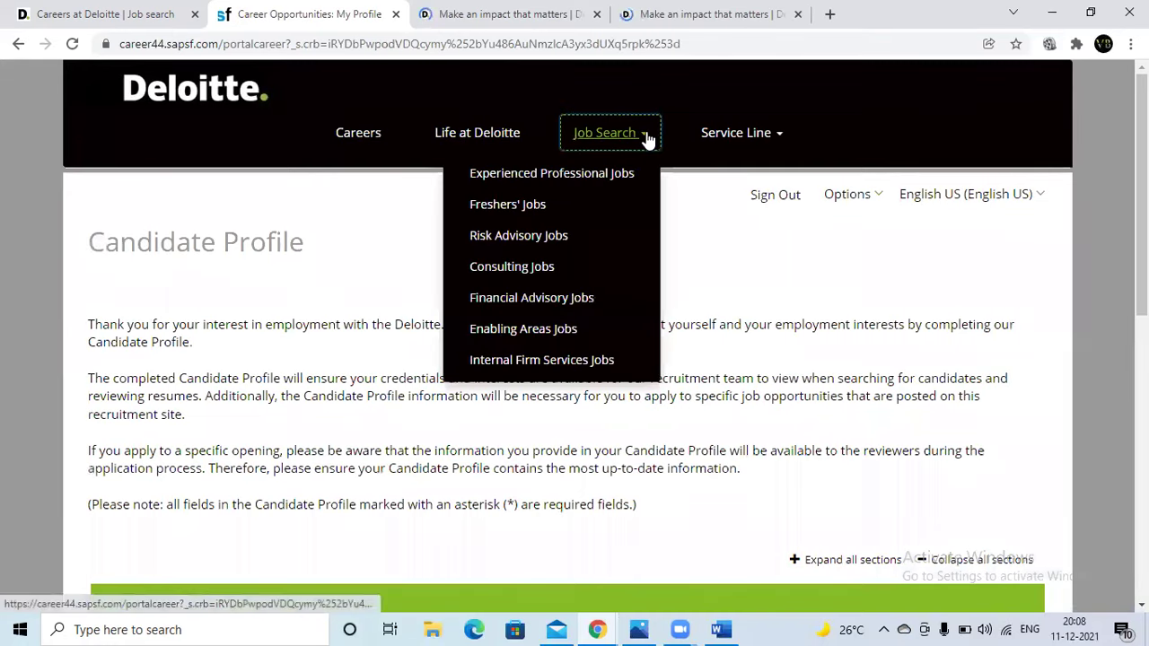
{"action": "left_click", "coordinate": [551, 174]}
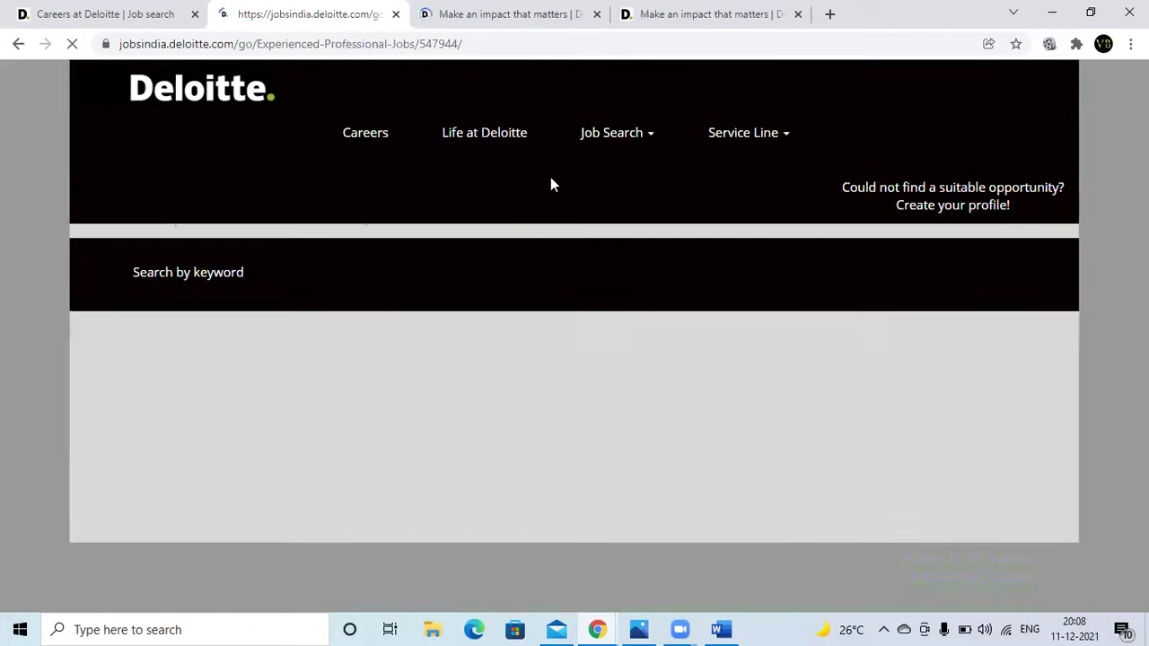
- Bring up the past keyword search suggestions, then dismiss them
{"action": "left_click", "coordinate": [269, 305]}
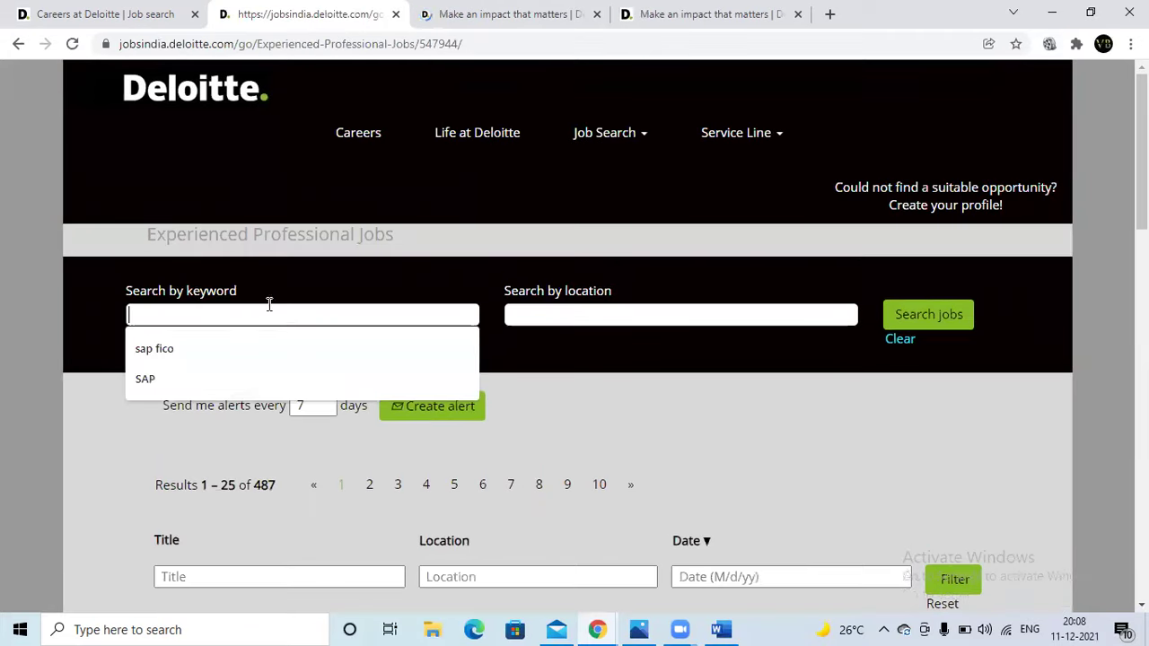
{"action": "scroll", "coordinate": [269, 309], "scroll_direction": "down", "scroll_amount": 1}
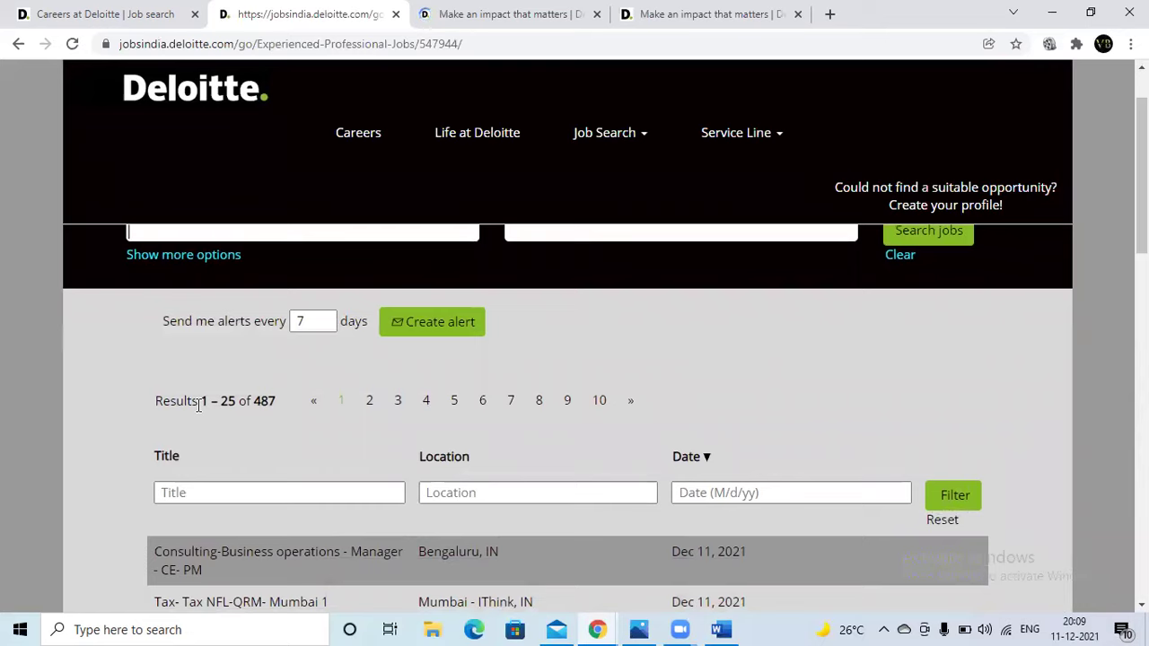
{"action": "scroll", "coordinate": [198, 405], "scroll_direction": "down", "scroll_amount": 4}
{"action": "scroll", "coordinate": [199, 409], "scroll_direction": "up", "scroll_amount": 5}
{"action": "scroll", "coordinate": [198, 409], "scroll_direction": "down", "scroll_amount": 3}
{"action": "scroll", "coordinate": [199, 408], "scroll_direction": "up", "scroll_amount": 3}
{"action": "left_click", "coordinate": [192, 318]}
{"action": "left_click", "coordinate": [94, 442]}
- Browse the first page of job results and move on to page 2
{"action": "scroll", "coordinate": [420, 456], "scroll_direction": "down", "scroll_amount": 2}
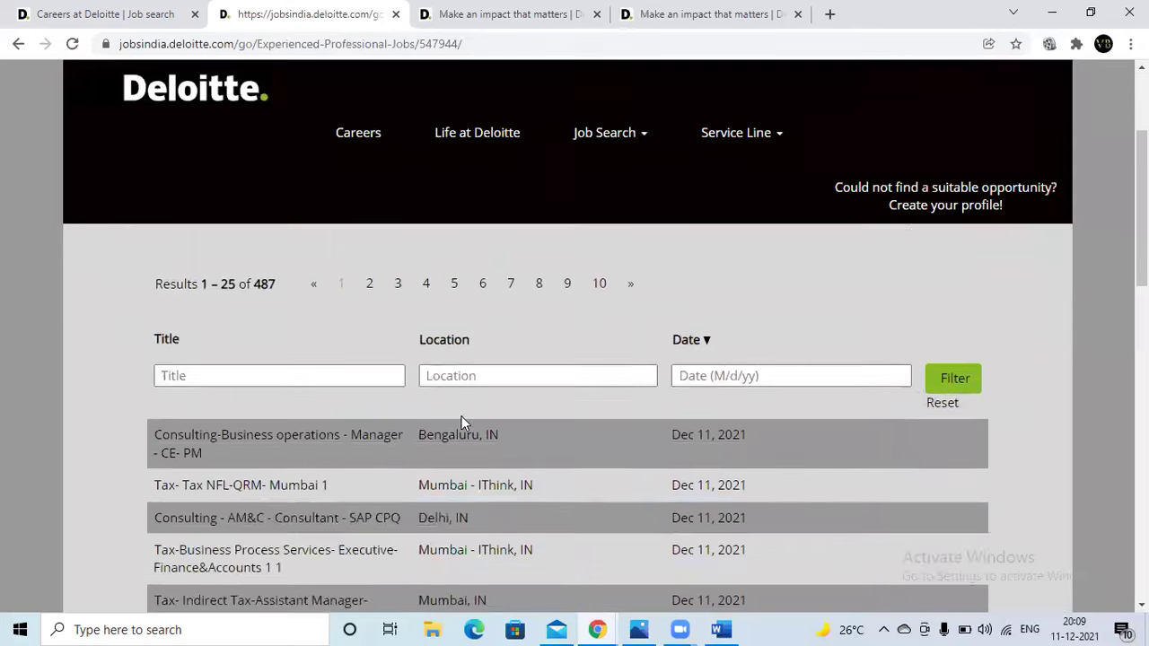
{"action": "scroll", "coordinate": [462, 423], "scroll_direction": "down", "scroll_amount": 2}
{"action": "scroll", "coordinate": [462, 424], "scroll_direction": "up", "scroll_amount": 4}
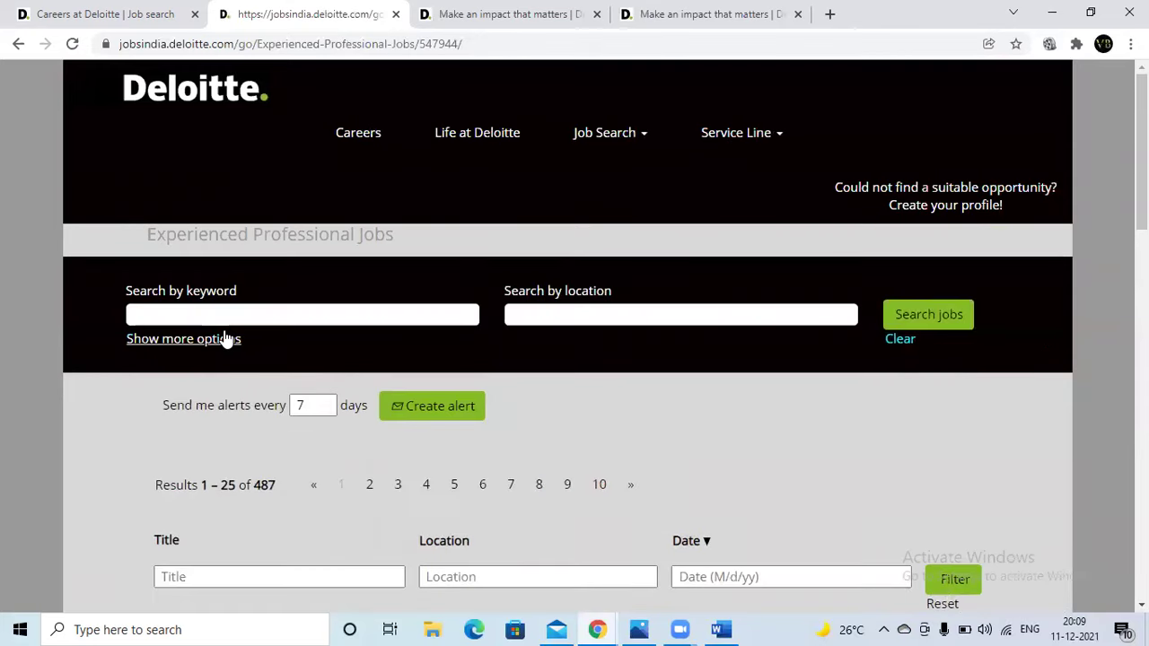
{"action": "scroll", "coordinate": [365, 460], "scroll_direction": "down", "scroll_amount": 4}
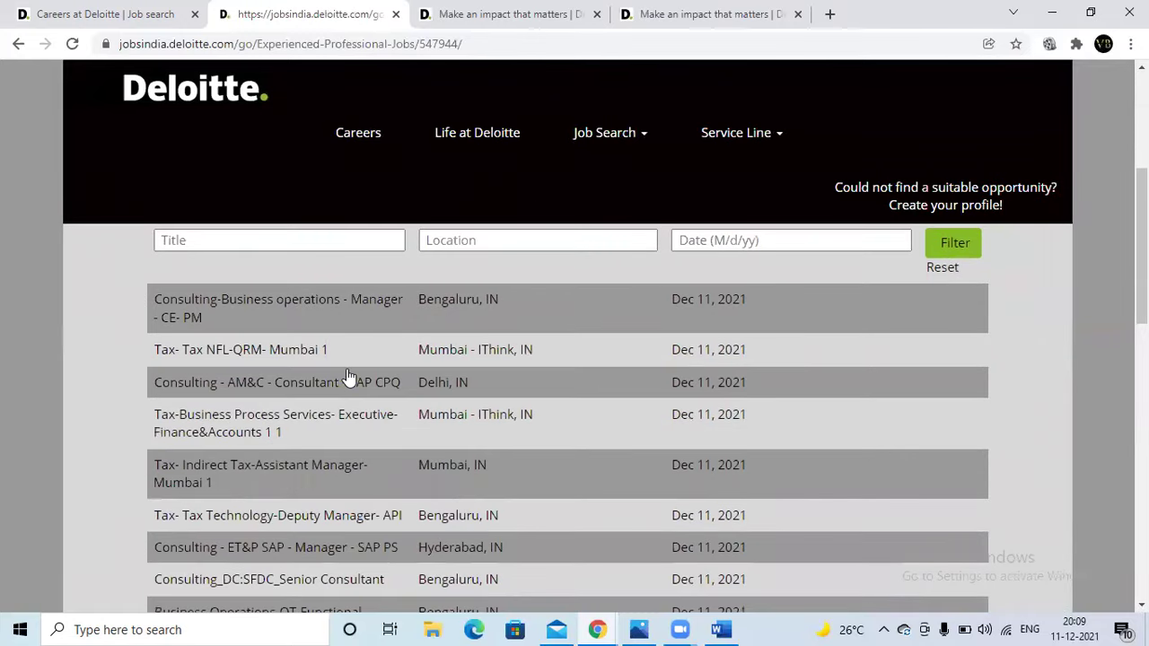
{"action": "scroll", "coordinate": [347, 377], "scroll_direction": "down", "scroll_amount": 2}
{"action": "scroll", "coordinate": [348, 377], "scroll_direction": "down", "scroll_amount": 1}
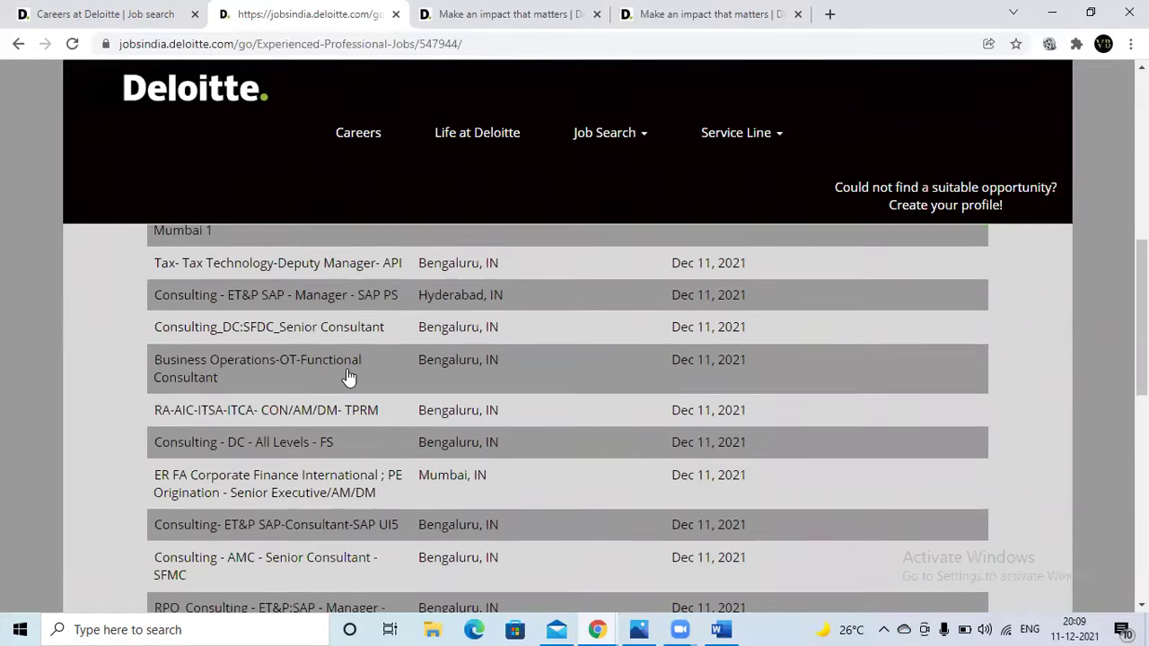
{"action": "scroll", "coordinate": [349, 376], "scroll_direction": "down", "scroll_amount": 1}
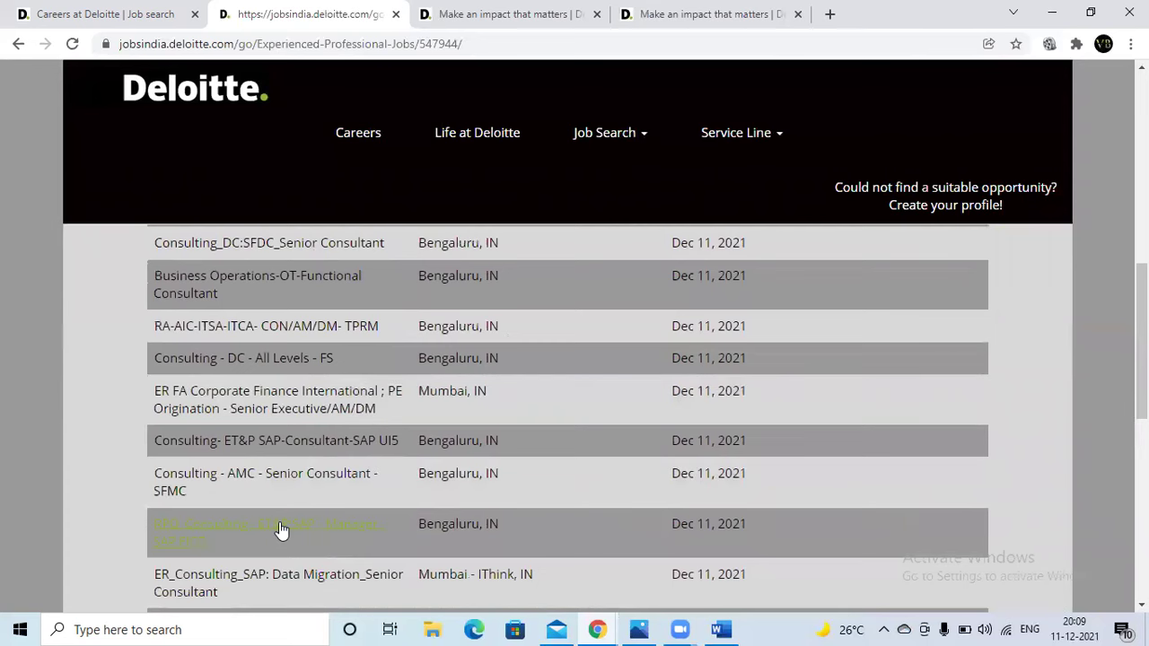
{"action": "scroll", "coordinate": [321, 488], "scroll_direction": "down", "scroll_amount": 1}
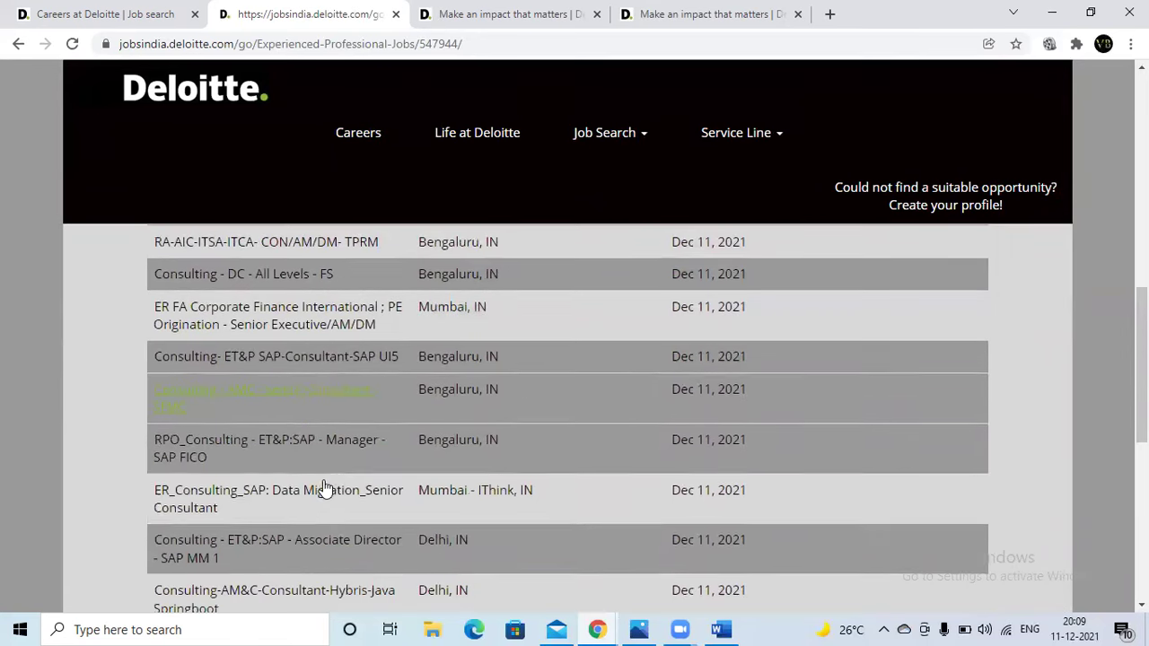
{"action": "scroll", "coordinate": [359, 478], "scroll_direction": "down", "scroll_amount": 1}
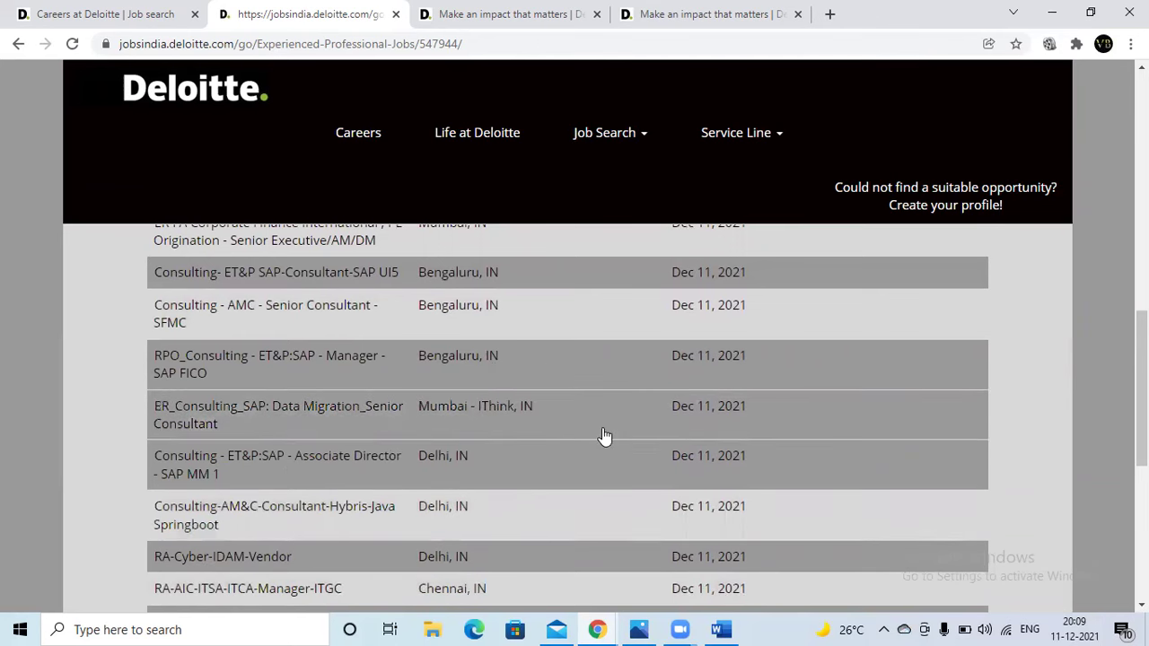
{"action": "scroll", "coordinate": [602, 437], "scroll_direction": "down", "scroll_amount": 2}
{"action": "scroll", "coordinate": [597, 435], "scroll_direction": "down", "scroll_amount": 2}
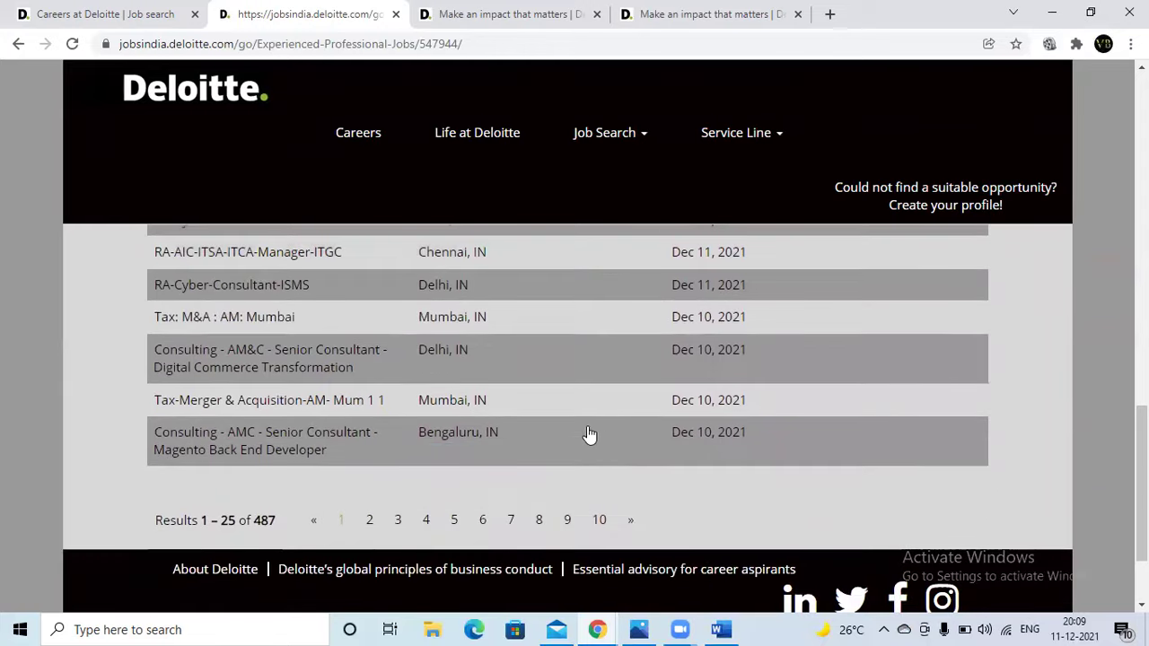
{"action": "left_click", "coordinate": [370, 519]}
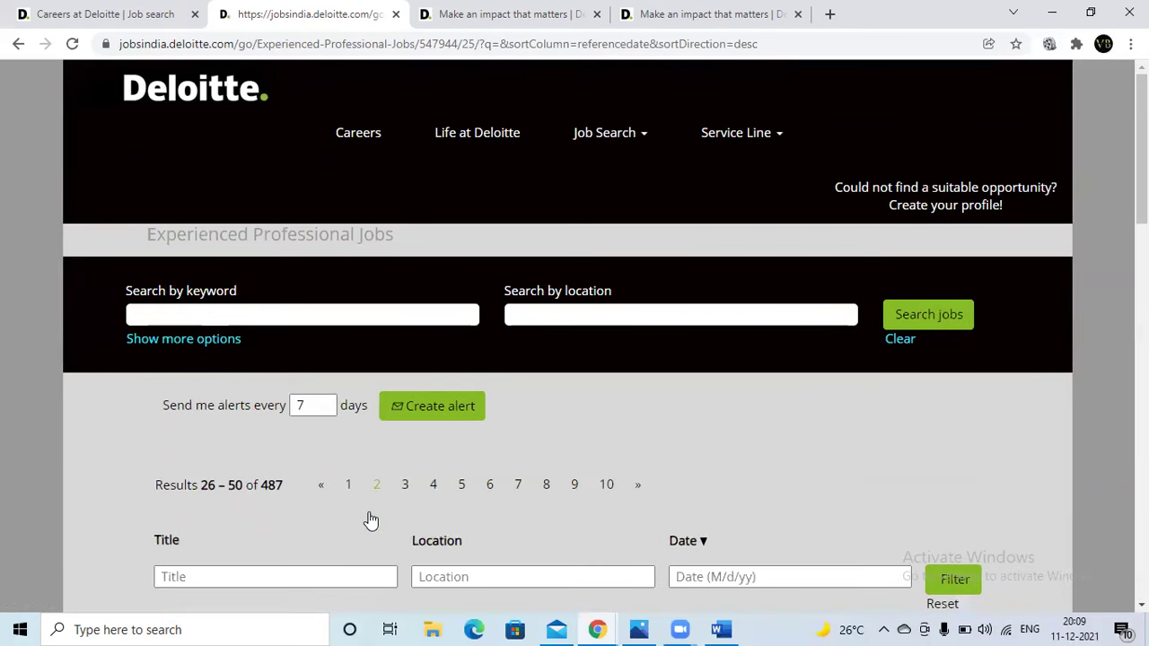
- Browse page 2 of the results and move on to page 3
{"action": "scroll", "coordinate": [370, 519], "scroll_direction": "down", "scroll_amount": 3}
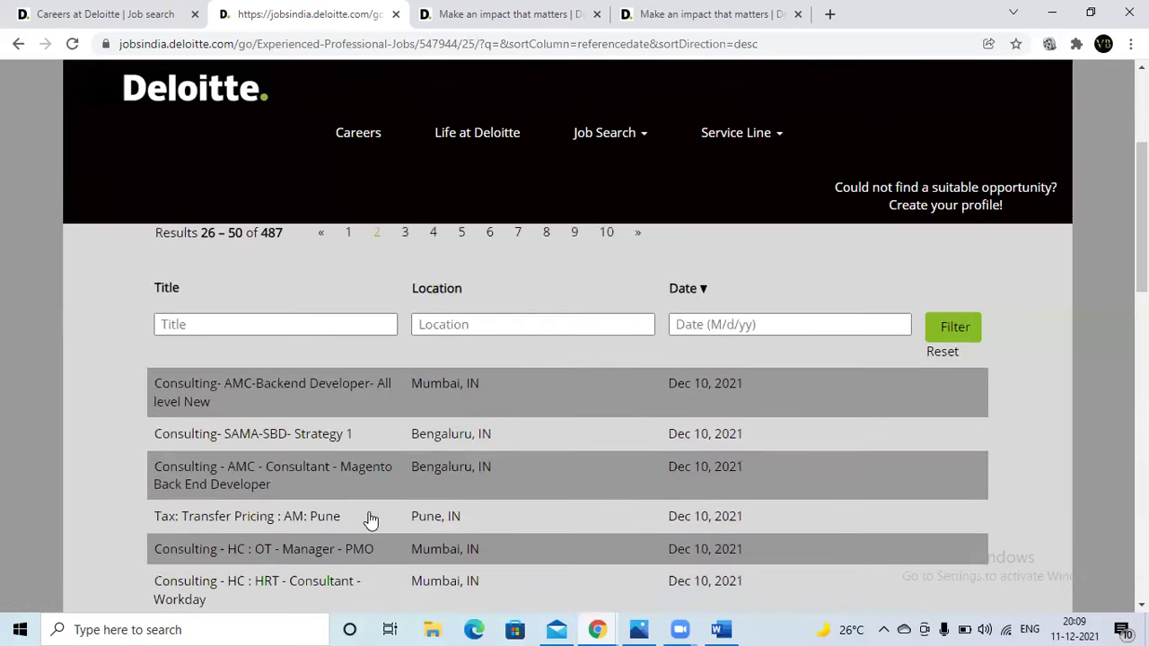
{"action": "scroll", "coordinate": [385, 430], "scroll_direction": "down", "scroll_amount": 2}
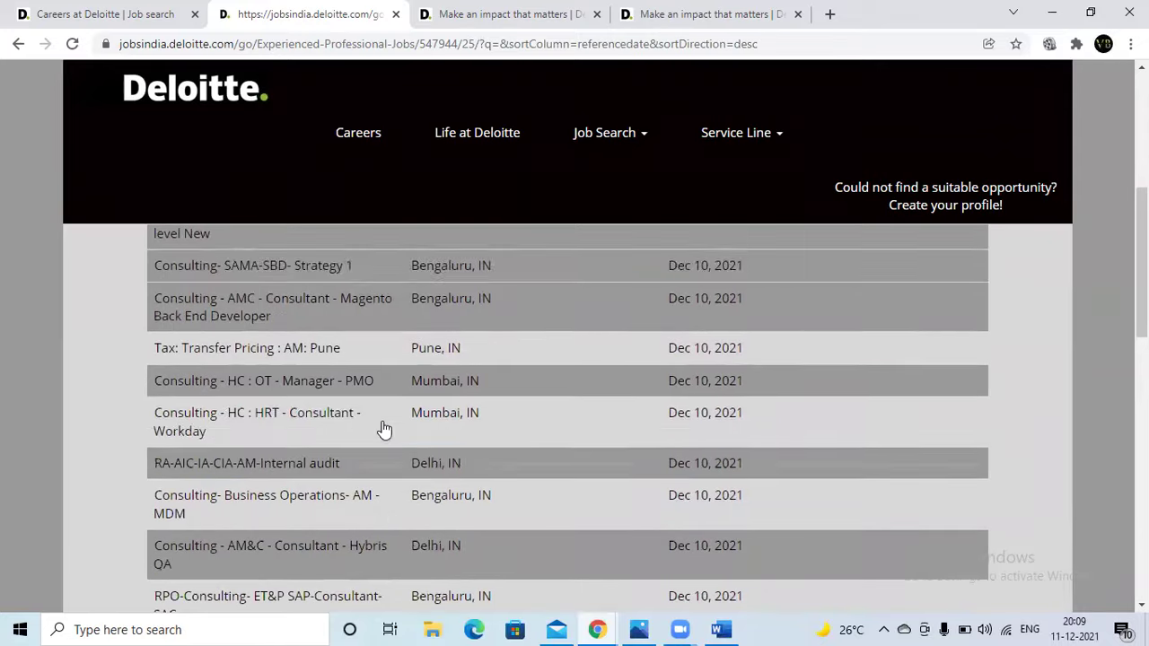
{"action": "scroll", "coordinate": [385, 431], "scroll_direction": "down", "scroll_amount": 3}
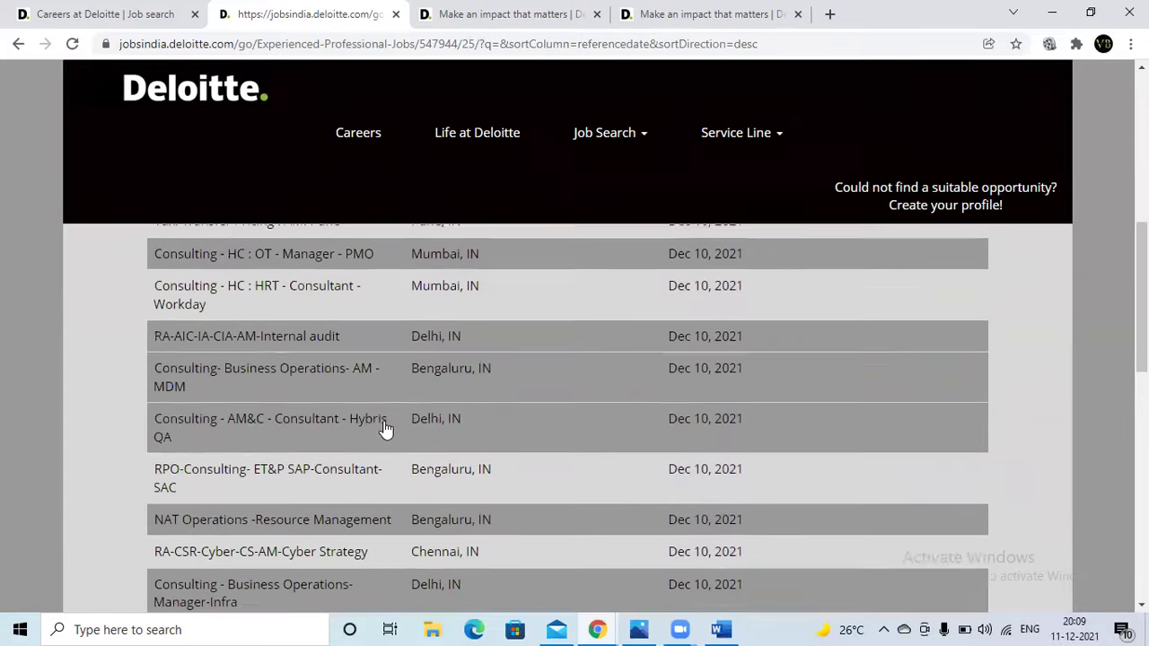
{"action": "scroll", "coordinate": [385, 431], "scroll_direction": "down", "scroll_amount": 3}
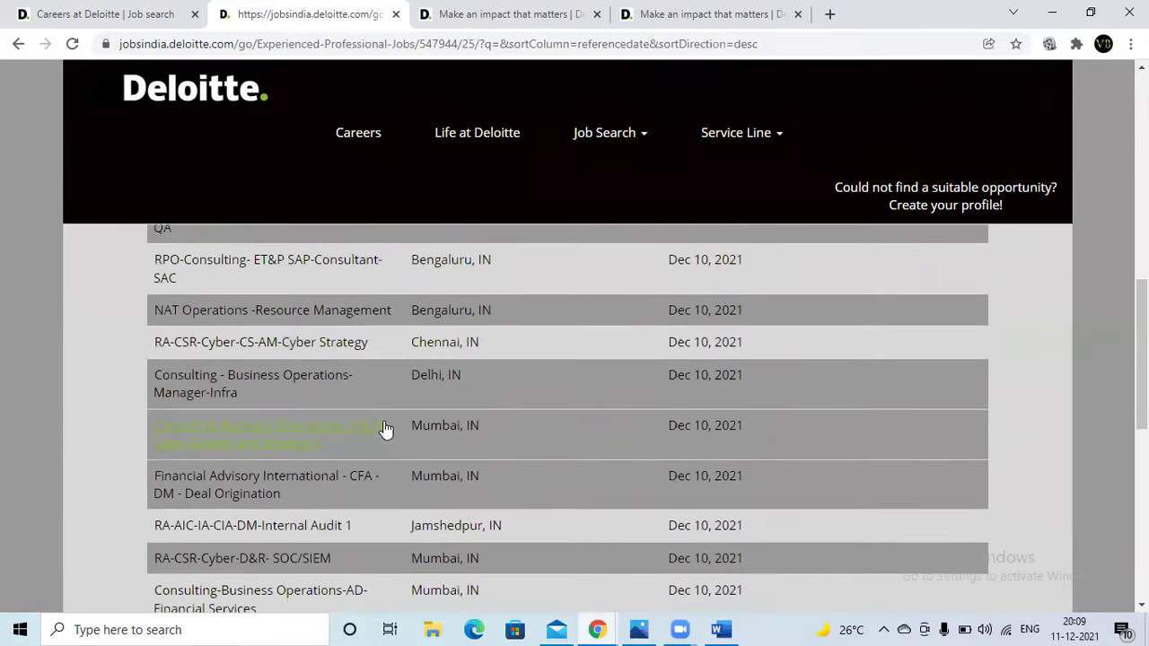
{"action": "scroll", "coordinate": [385, 431], "scroll_direction": "down", "scroll_amount": 1}
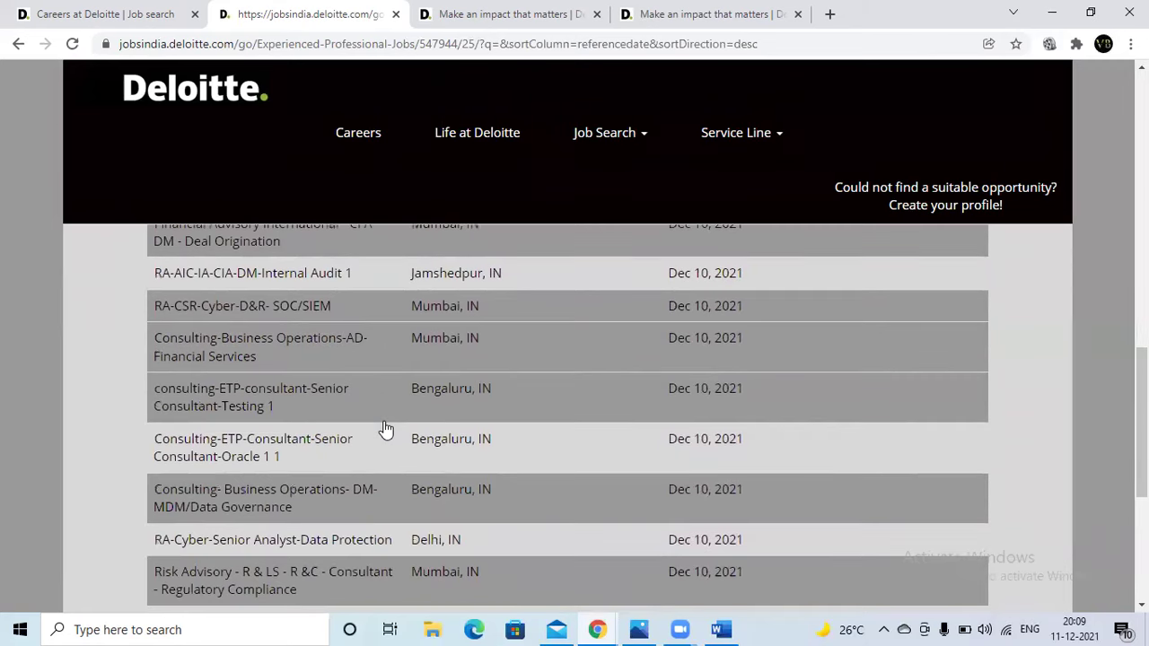
{"action": "scroll", "coordinate": [385, 430], "scroll_direction": "down", "scroll_amount": 1}
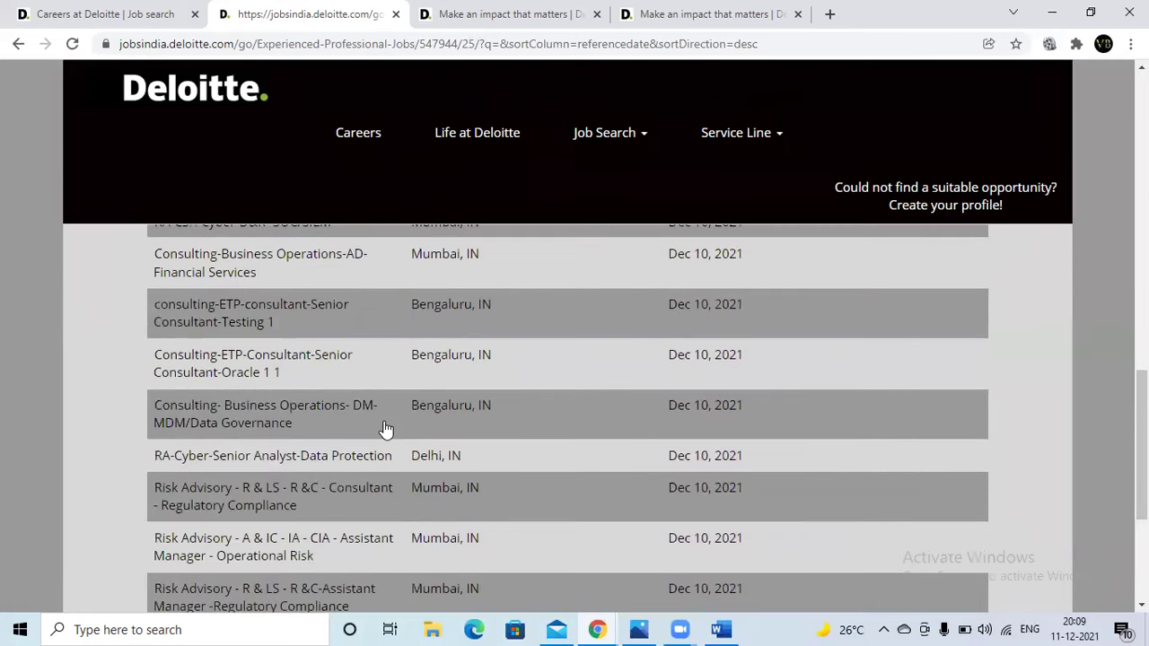
{"action": "scroll", "coordinate": [384, 431], "scroll_direction": "down", "scroll_amount": 1}
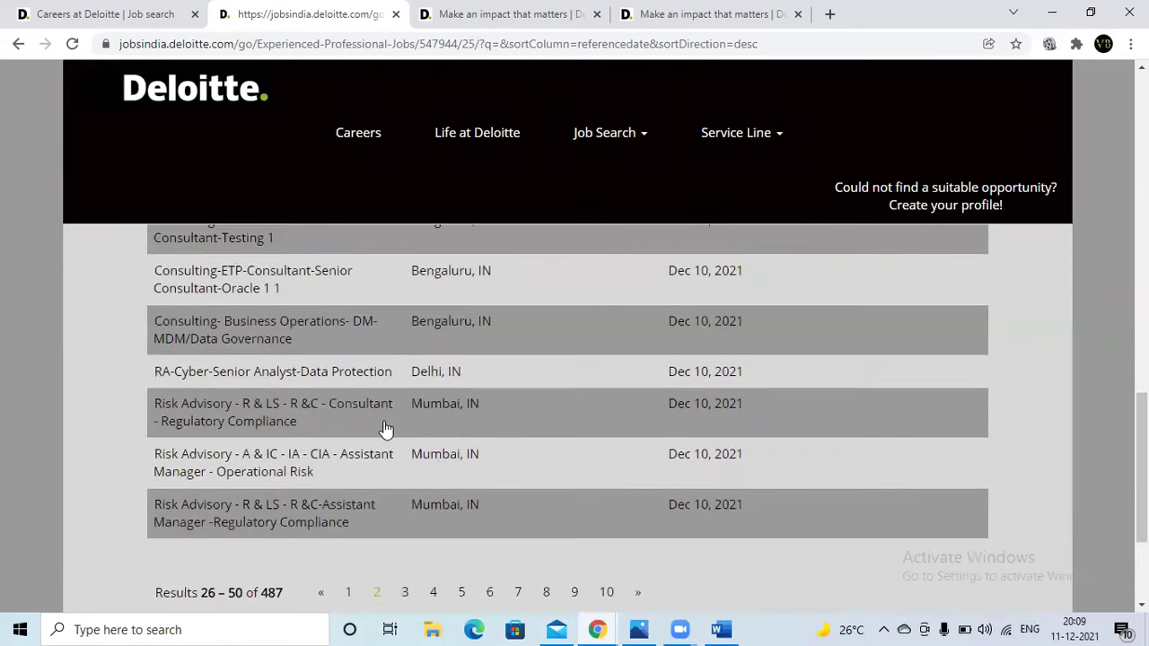
{"action": "left_click", "coordinate": [406, 593]}
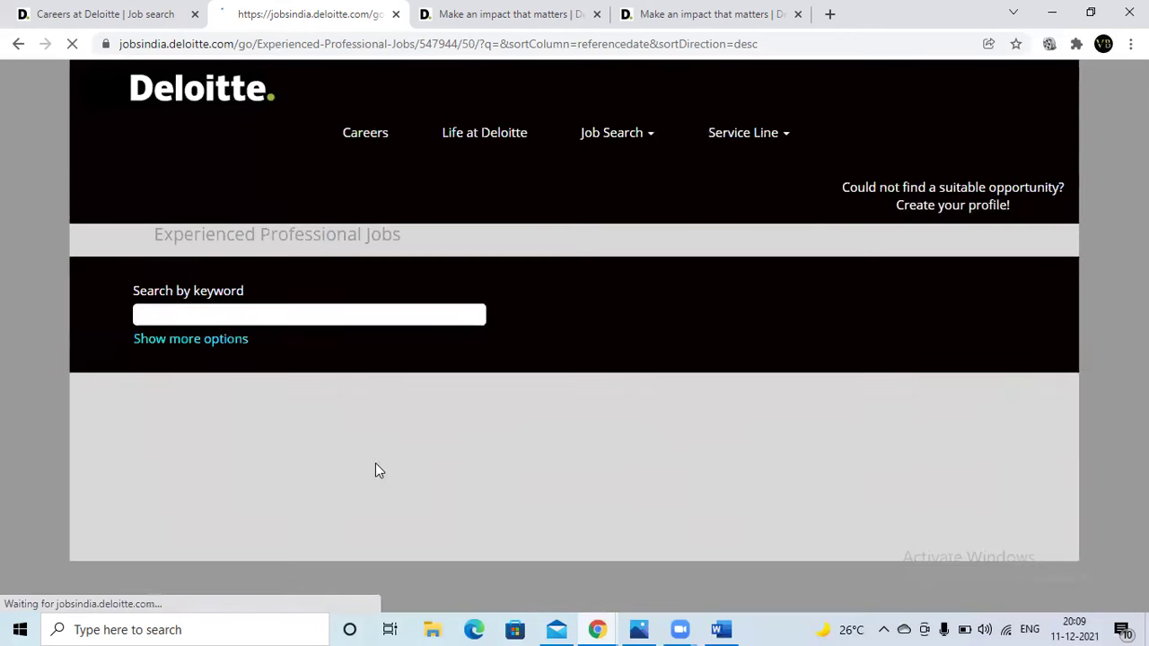
- Open the Hyderabad 'Consulting - ET&P:SAP - Senior Consultant - SAP PP-VC' posting
{"action": "scroll", "coordinate": [392, 408], "scroll_direction": "down", "scroll_amount": 5}
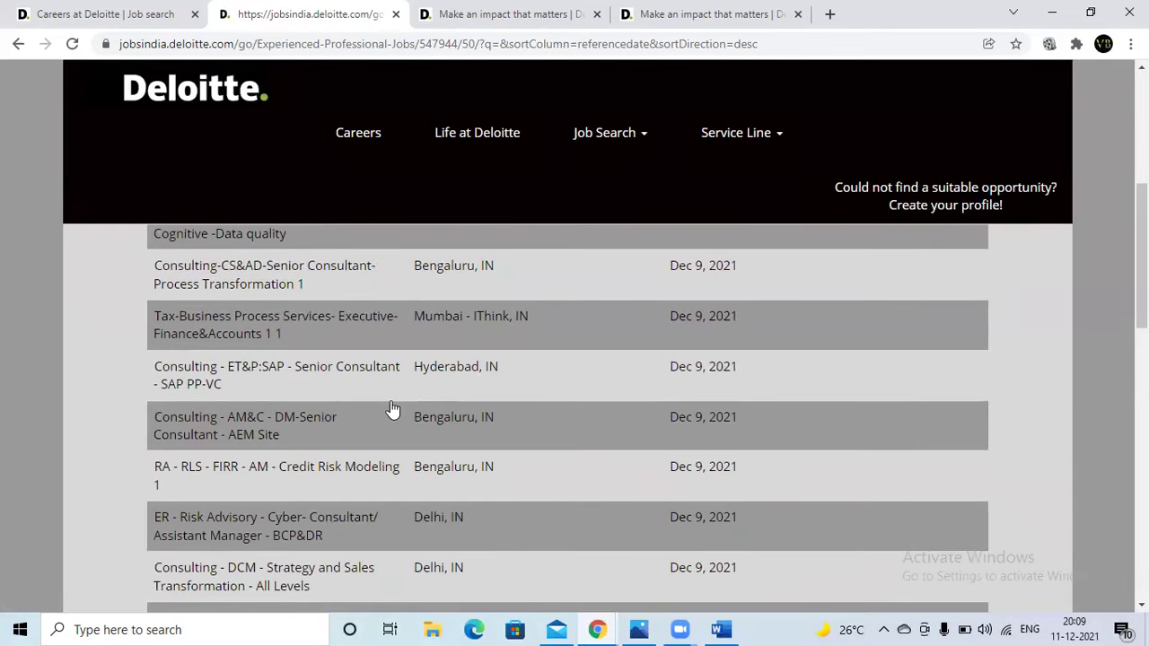
{"action": "scroll", "coordinate": [392, 408], "scroll_direction": "down", "scroll_amount": 1}
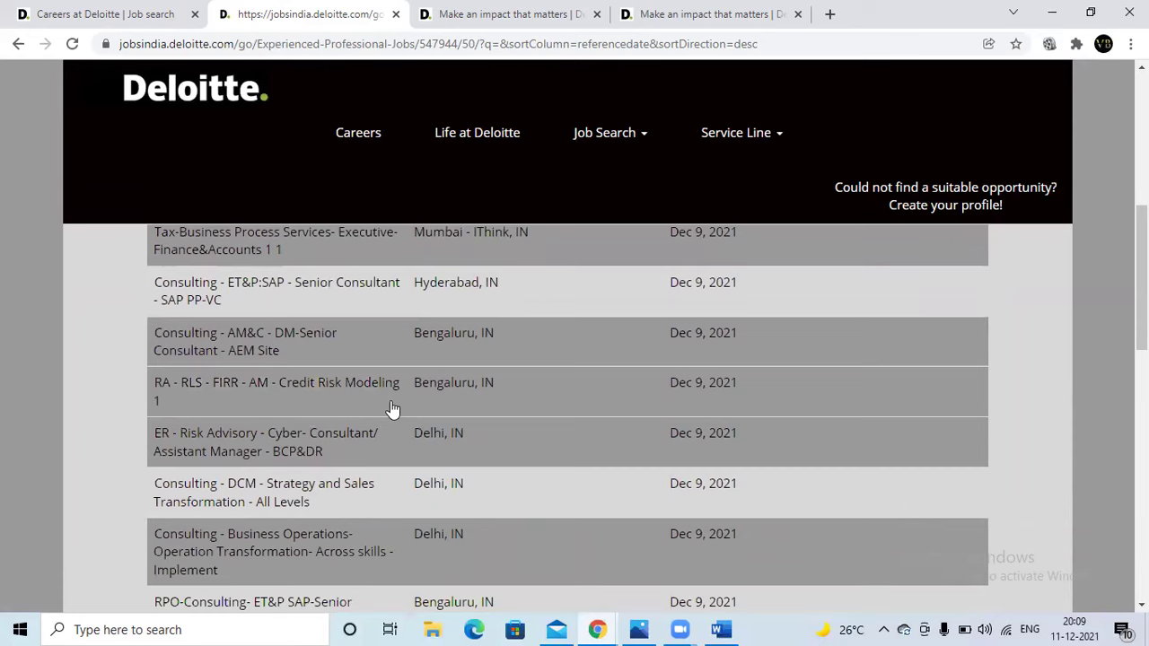
{"action": "scroll", "coordinate": [392, 408], "scroll_direction": "up", "scroll_amount": 1}
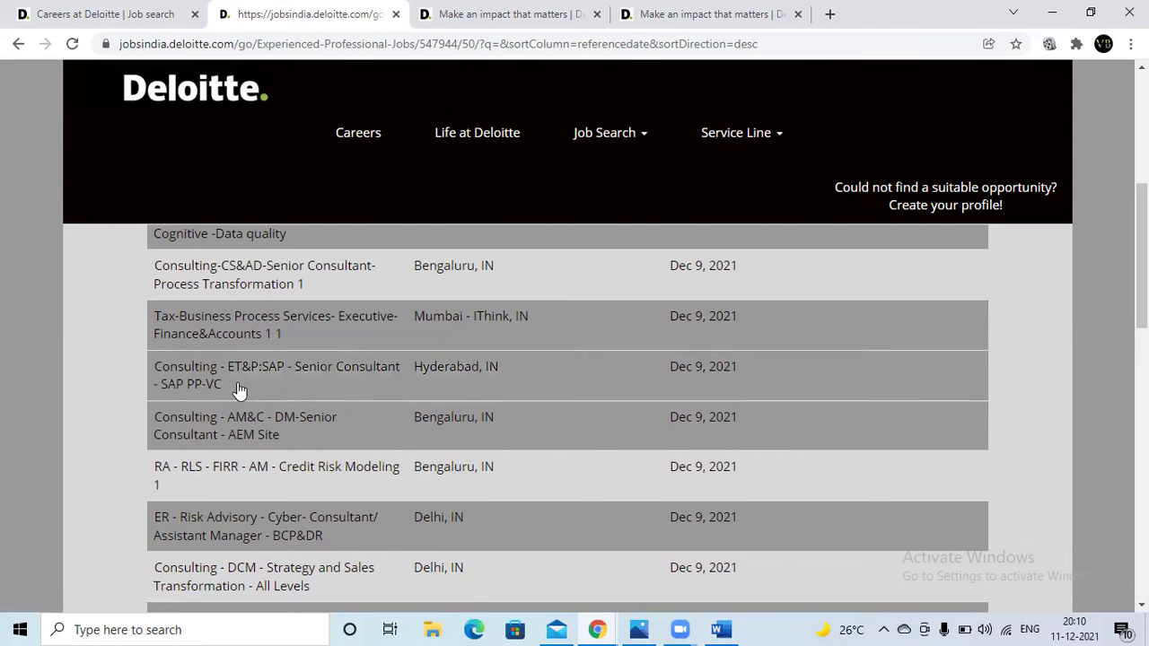
{"action": "left_click", "coordinate": [286, 375]}
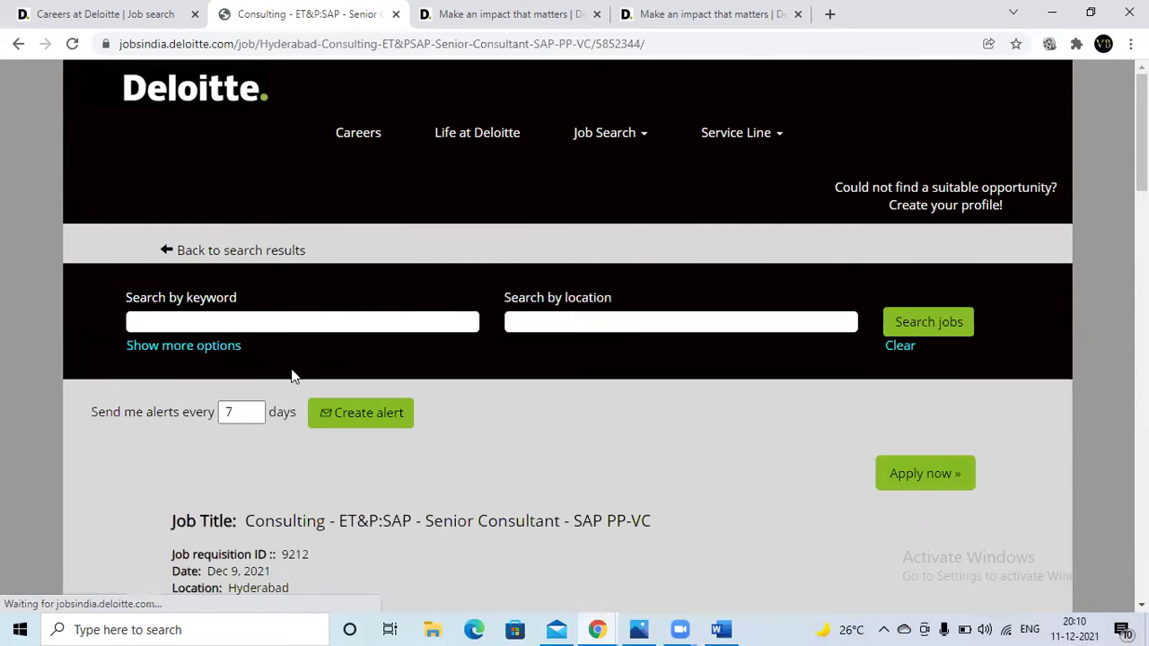
- Read the SAP PP-VC job description, briefly selecting text in the Qualifications list
{"action": "scroll", "coordinate": [289, 386], "scroll_direction": "down", "scroll_amount": 3}
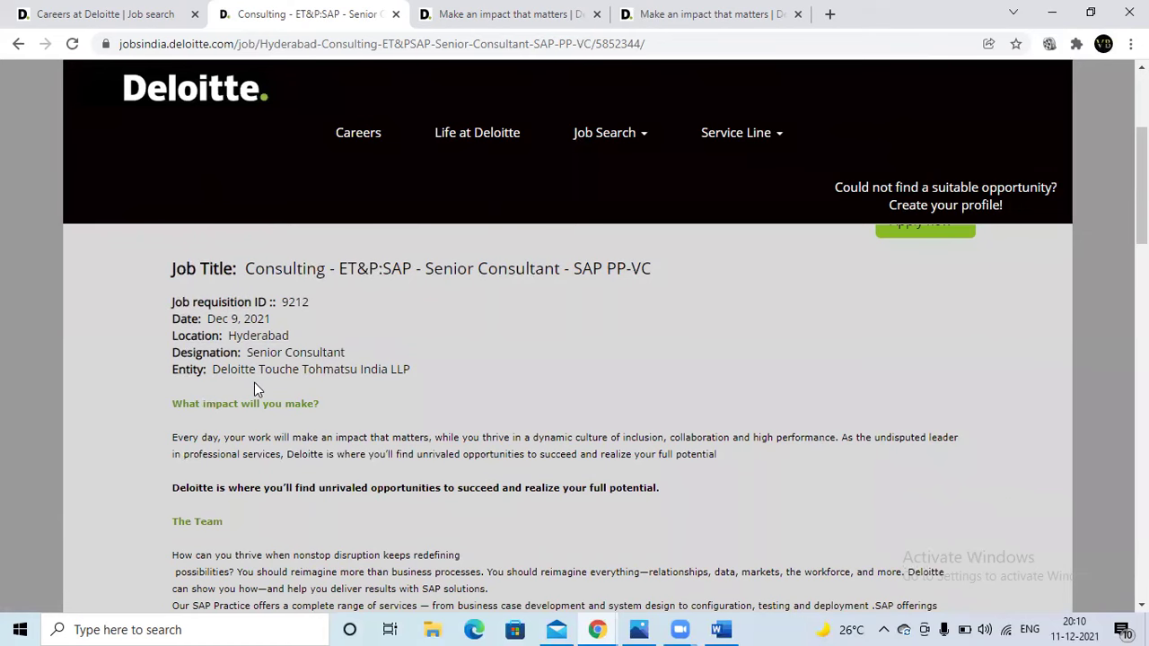
{"action": "scroll", "coordinate": [254, 382], "scroll_direction": "down", "scroll_amount": 2}
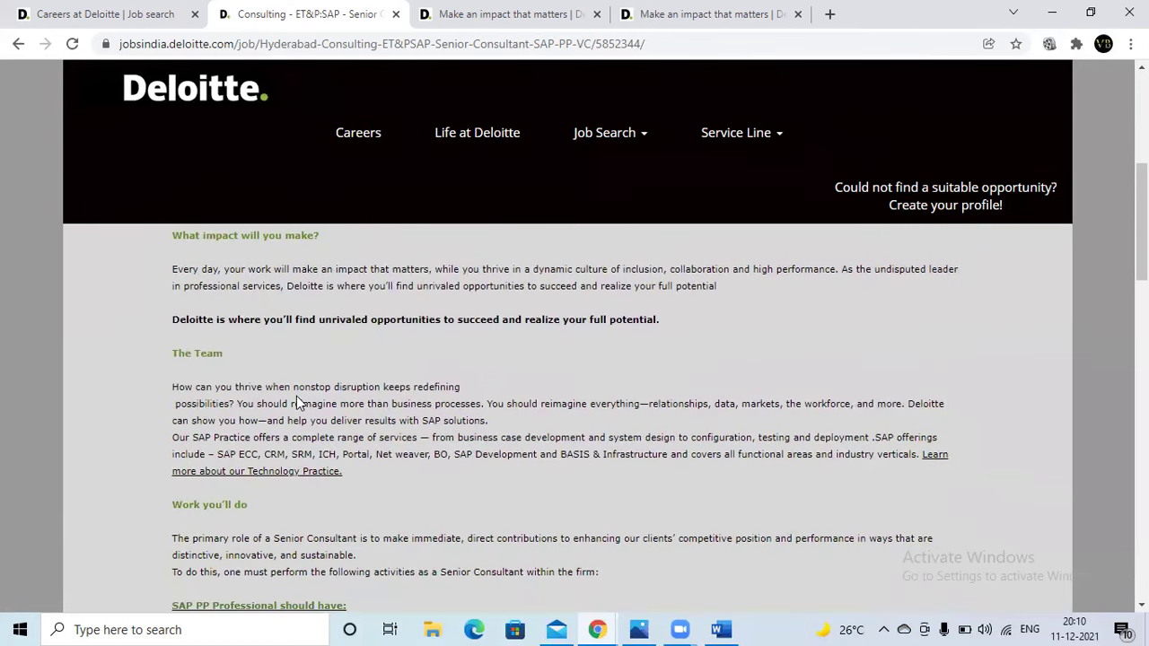
{"action": "scroll", "coordinate": [296, 403], "scroll_direction": "down", "scroll_amount": 2}
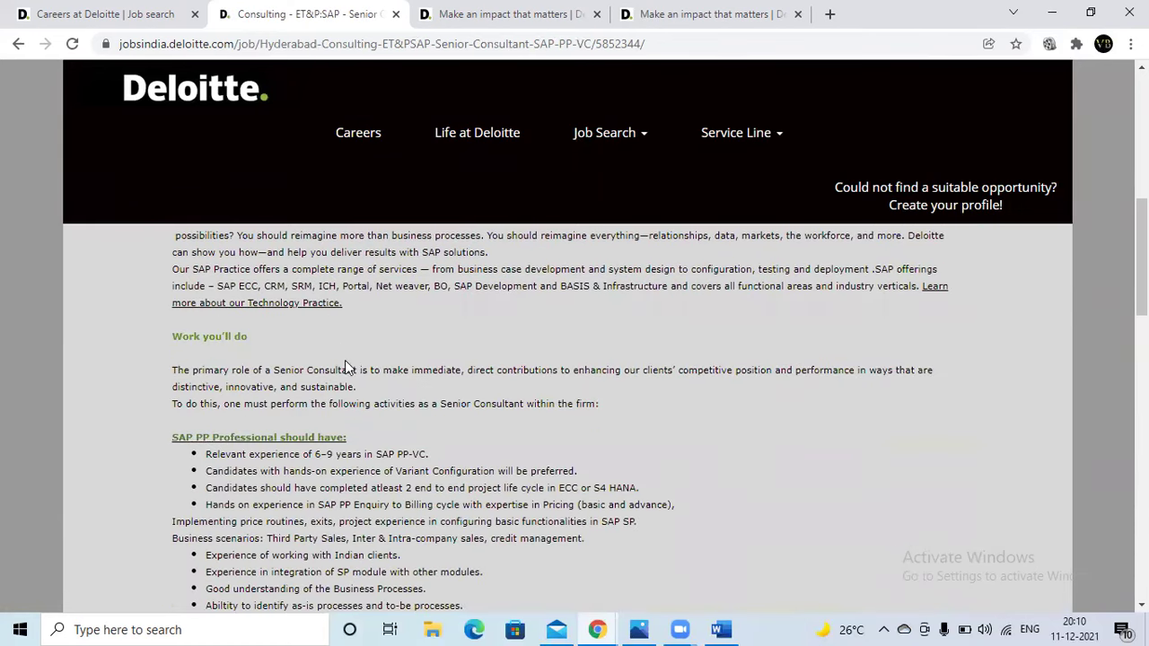
{"action": "scroll", "coordinate": [345, 368], "scroll_direction": "down", "scroll_amount": 2}
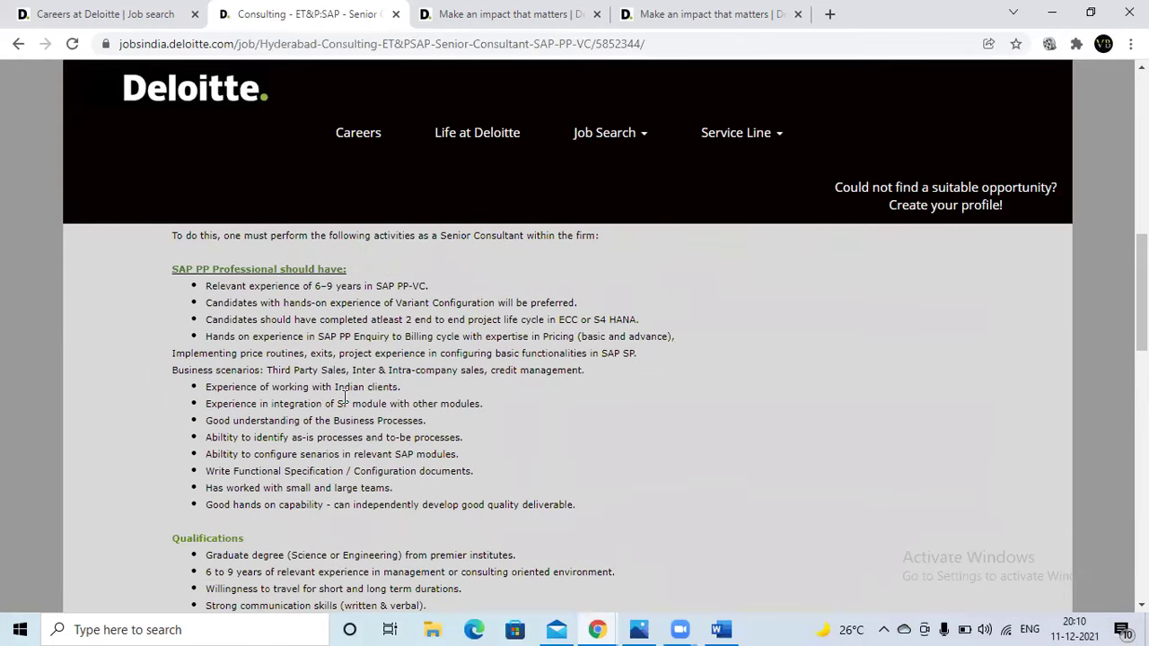
{"action": "scroll", "coordinate": [345, 395], "scroll_direction": "down", "scroll_amount": 2}
{"action": "left_click_drag", "start_coordinate": [209, 386], "coordinate": [508, 457]}
{"action": "scroll", "coordinate": [499, 458], "scroll_direction": "up", "scroll_amount": 1}
{"action": "left_click", "coordinate": [500, 457]}
- Finish reading to the bottom of the posting and start the application with Apply now
{"action": "scroll", "coordinate": [498, 456], "scroll_direction": "up", "scroll_amount": 10}
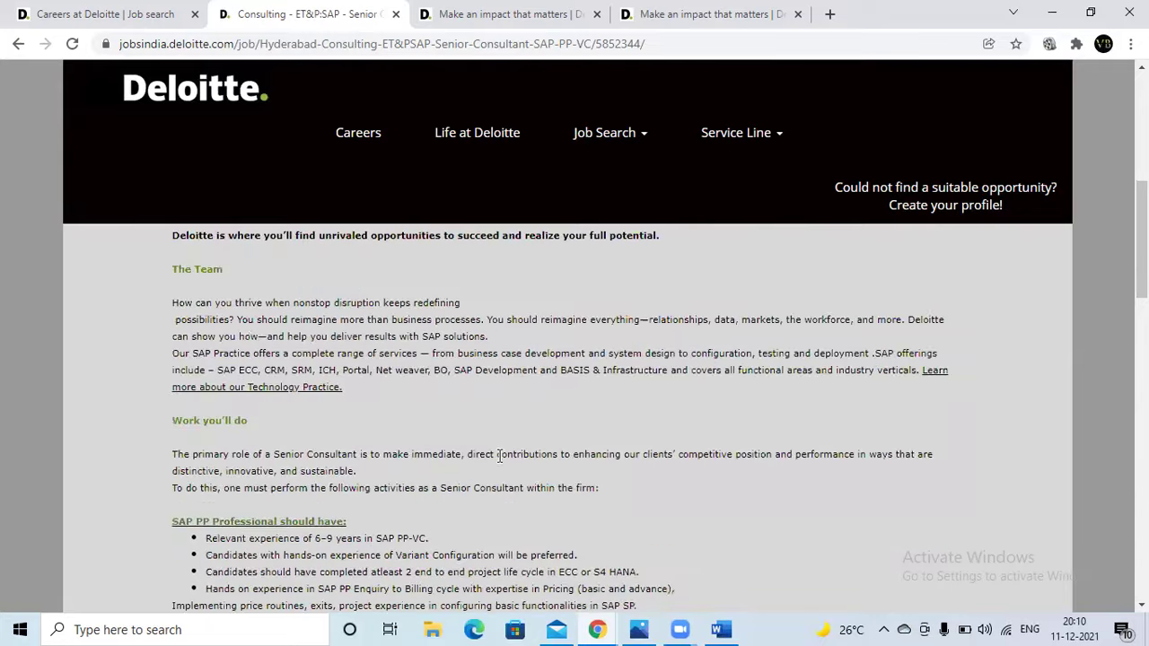
{"action": "scroll", "coordinate": [494, 459], "scroll_direction": "down", "scroll_amount": 1}
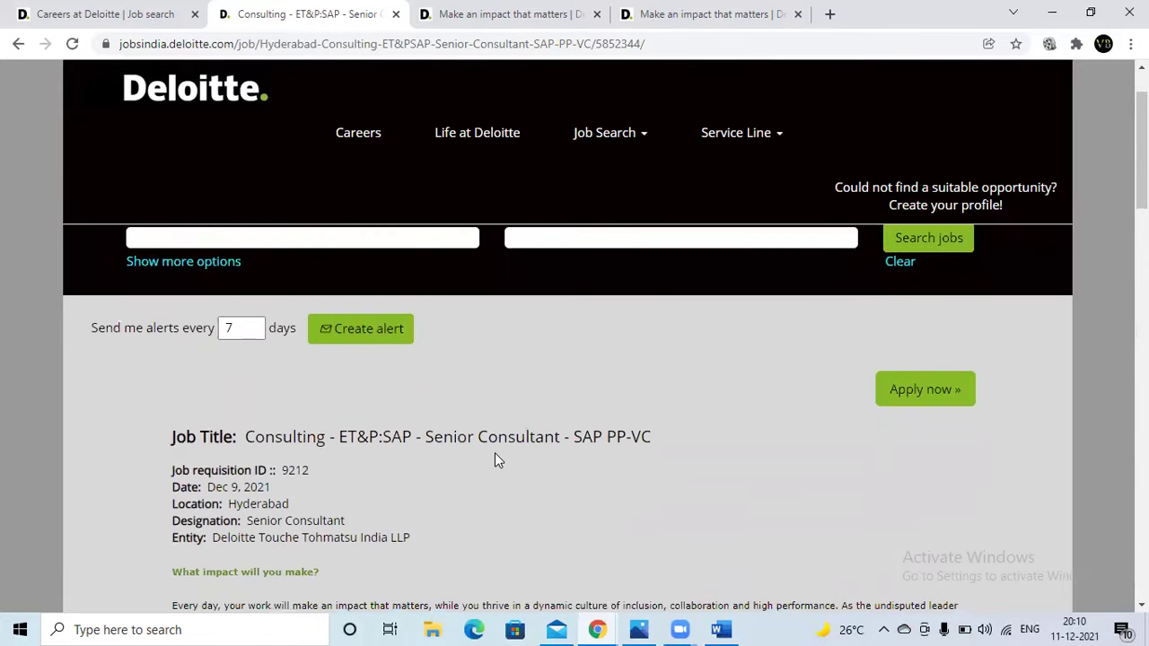
{"action": "scroll", "coordinate": [495, 460], "scroll_direction": "down", "scroll_amount": 3}
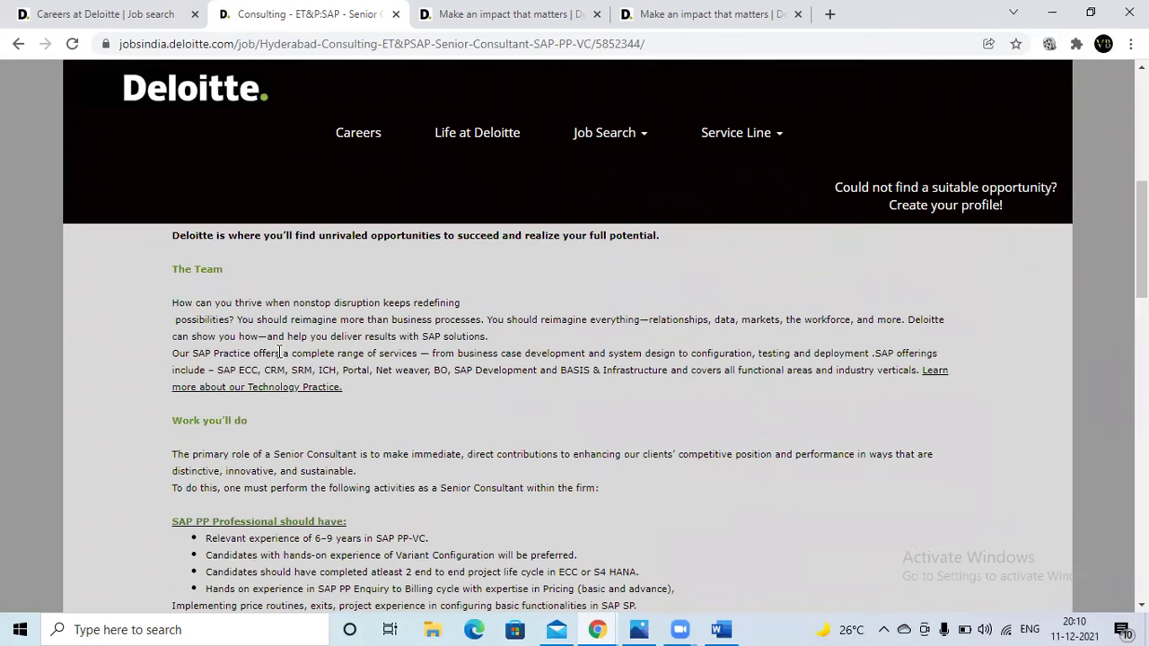
{"action": "scroll", "coordinate": [269, 350], "scroll_direction": "up", "scroll_amount": 1}
{"action": "scroll", "coordinate": [296, 397], "scroll_direction": "down", "scroll_amount": 2}
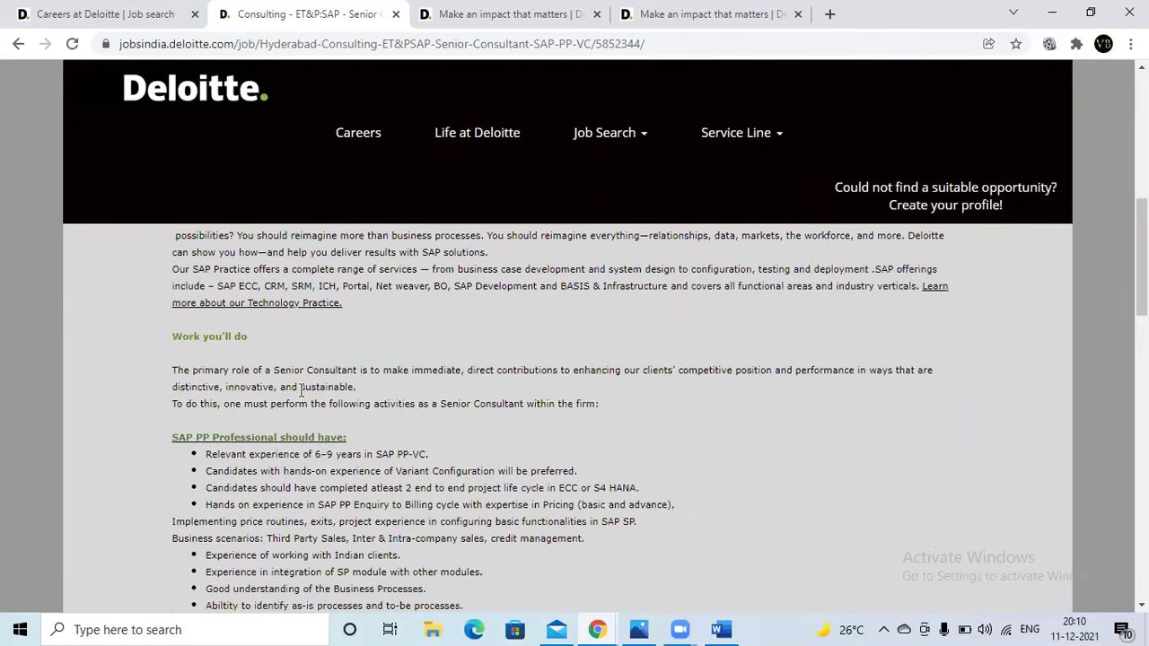
{"action": "scroll", "coordinate": [300, 390], "scroll_direction": "down", "scroll_amount": 7}
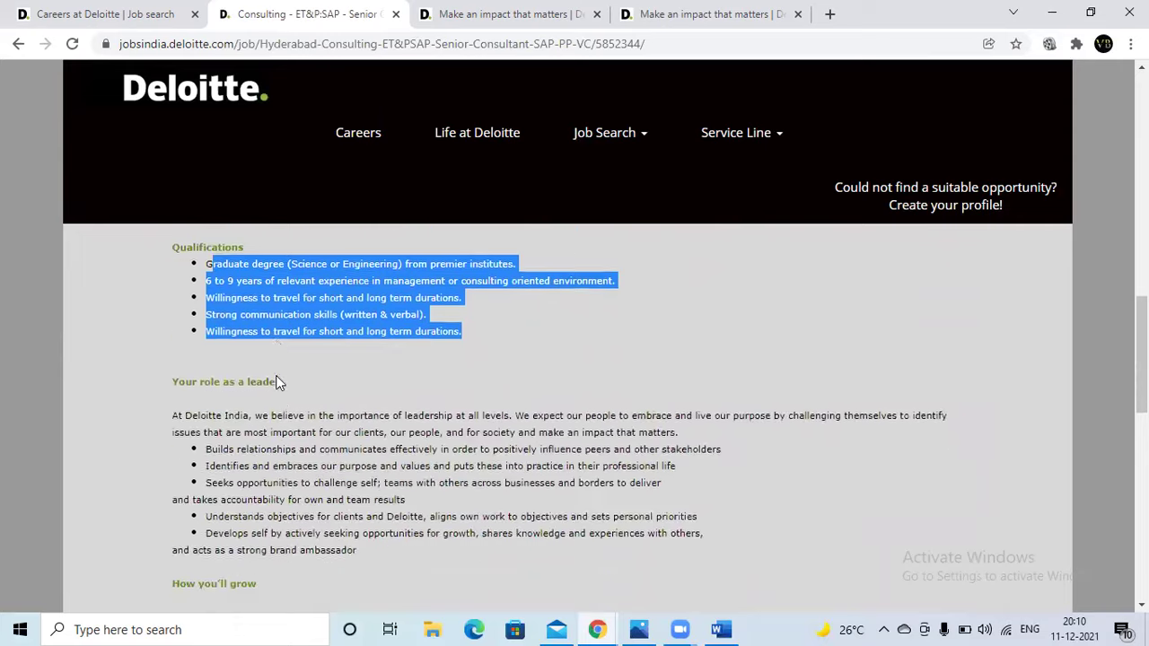
{"action": "scroll", "coordinate": [337, 397], "scroll_direction": "down", "scroll_amount": 3}
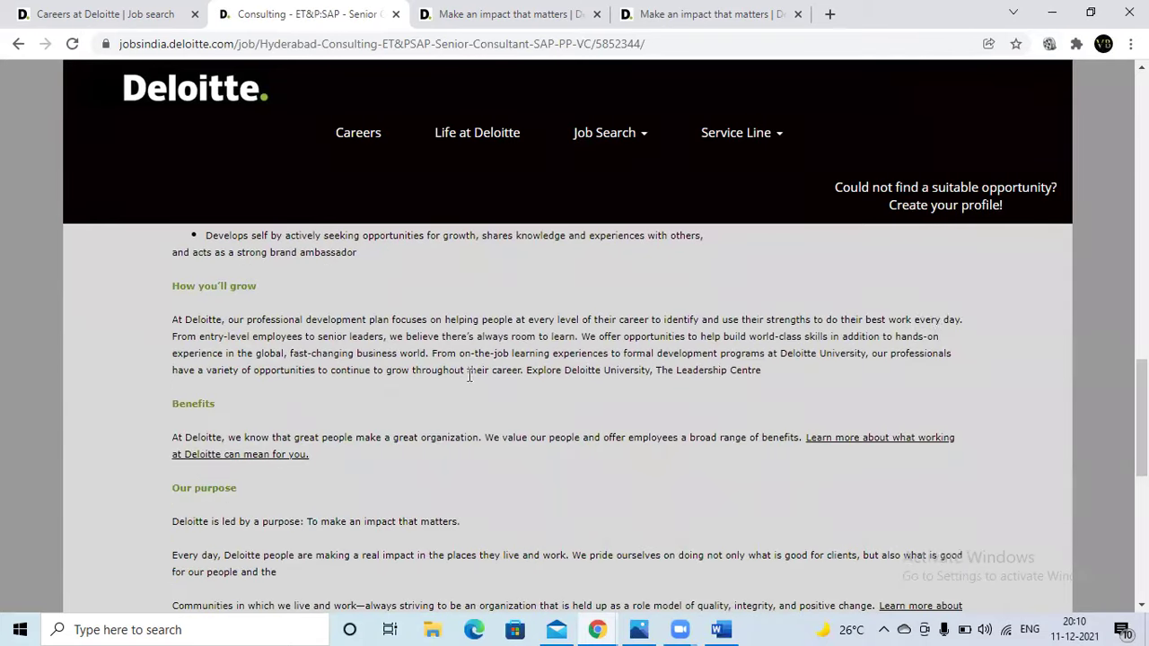
{"action": "scroll", "coordinate": [441, 329], "scroll_direction": "down", "scroll_amount": 5}
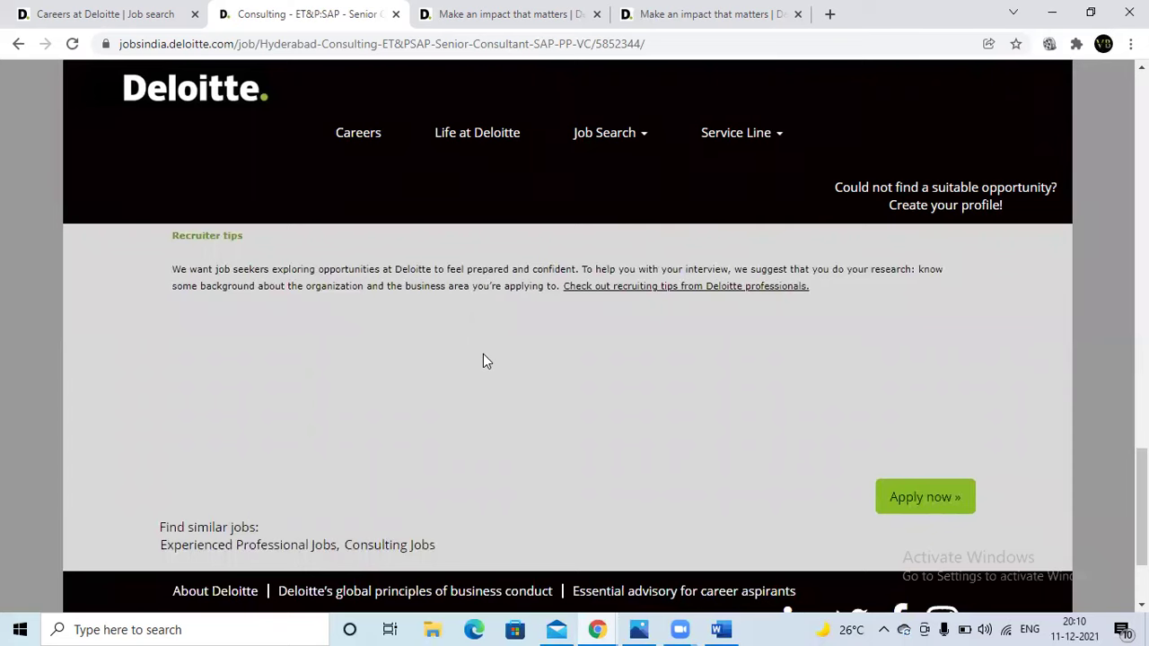
{"action": "scroll", "coordinate": [482, 356], "scroll_direction": "up", "scroll_amount": 5}
{"action": "scroll", "coordinate": [483, 356], "scroll_direction": "up", "scroll_amount": 4}
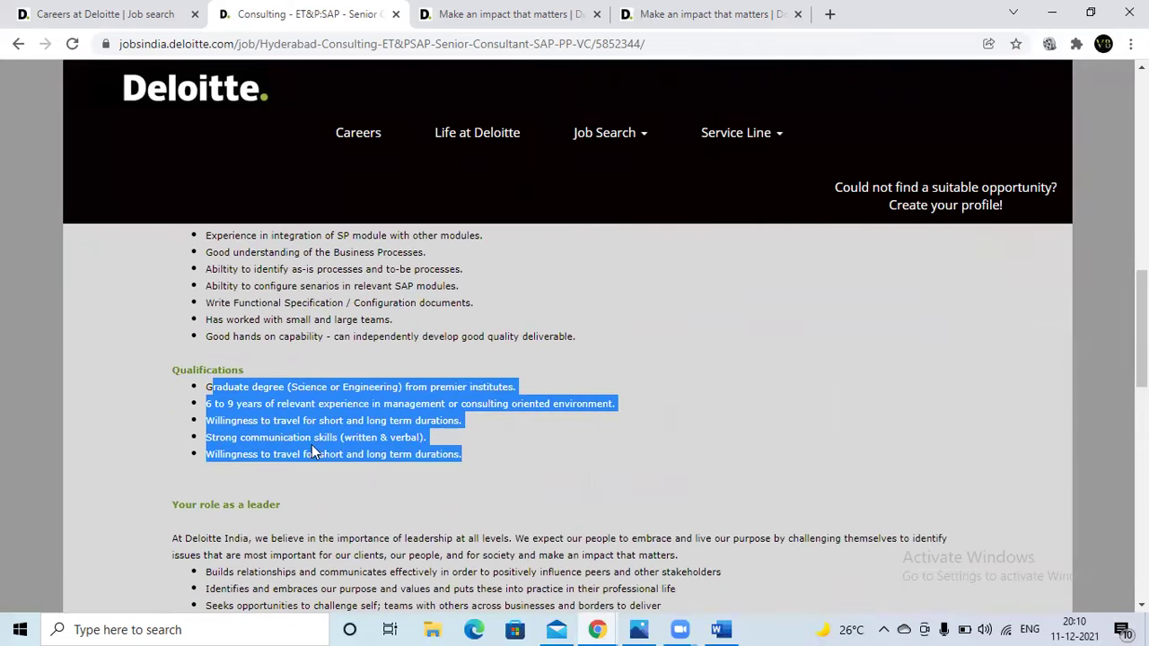
{"action": "scroll", "coordinate": [538, 357], "scroll_direction": "down", "scroll_amount": 9}
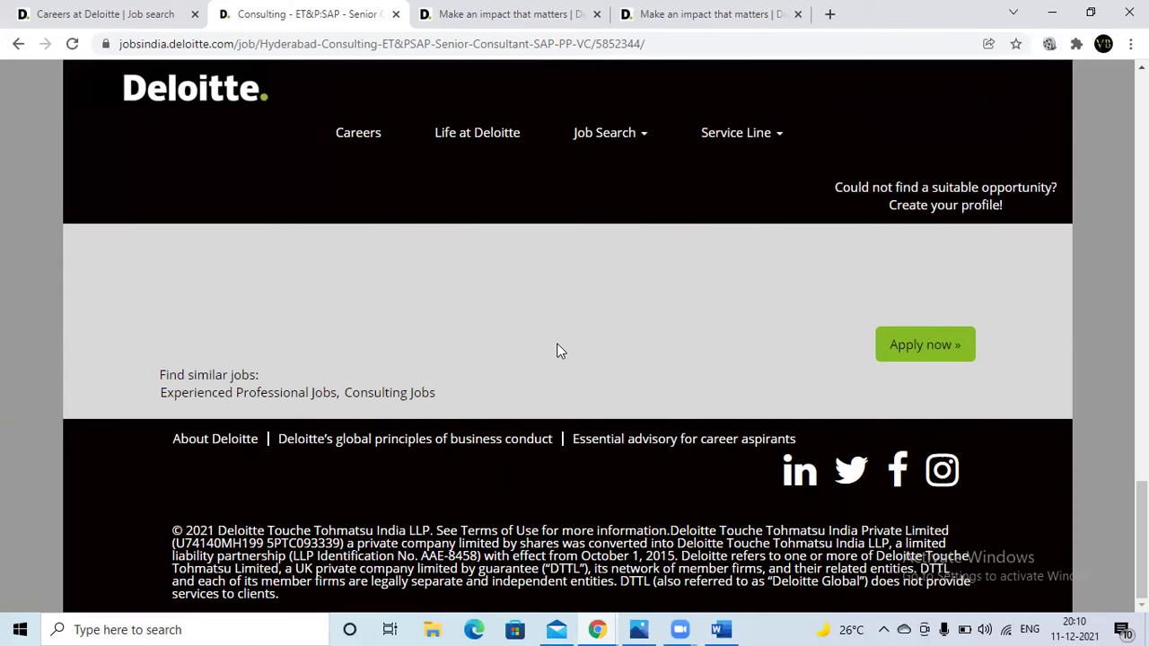
{"action": "left_click", "coordinate": [899, 351]}
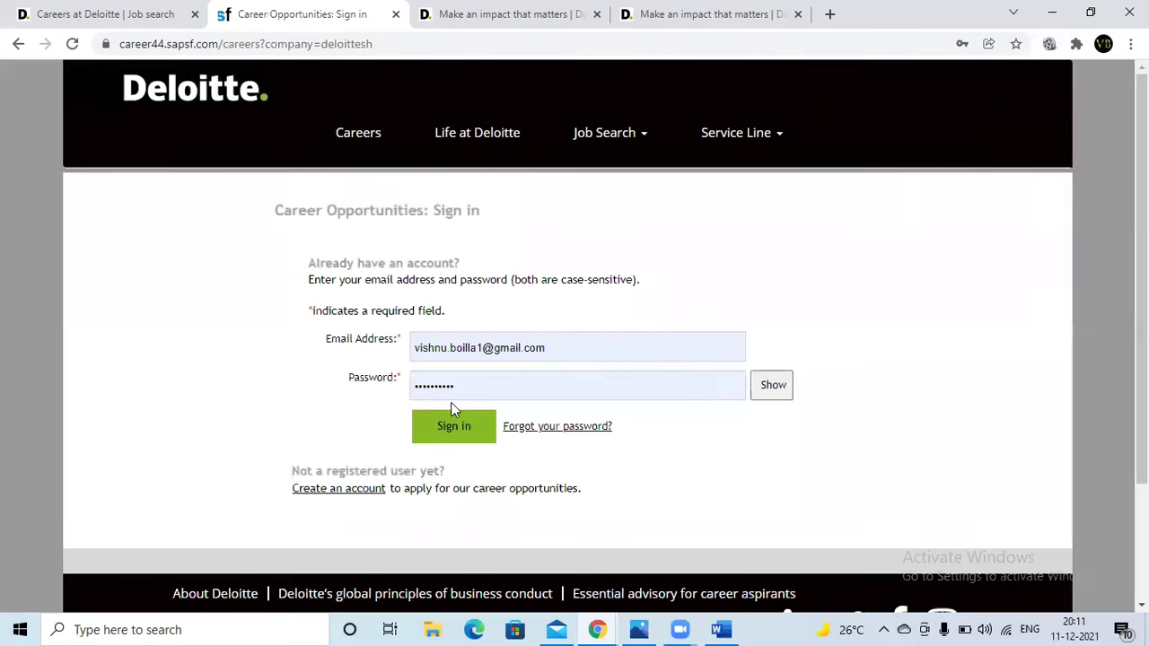
- Sign in and read the Candidate Profile introduction text
{"action": "left_click", "coordinate": [456, 431]}
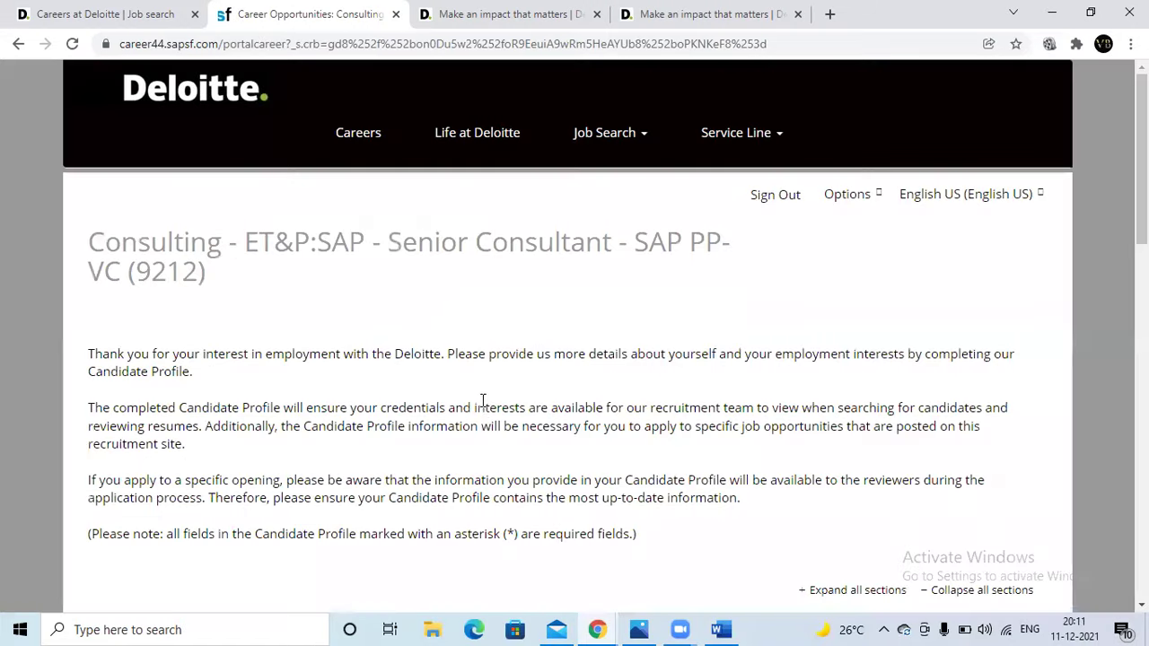
{"action": "scroll", "coordinate": [485, 423], "scroll_direction": "down", "scroll_amount": 3}
{"action": "scroll", "coordinate": [422, 399], "scroll_direction": "up", "scroll_amount": 4}
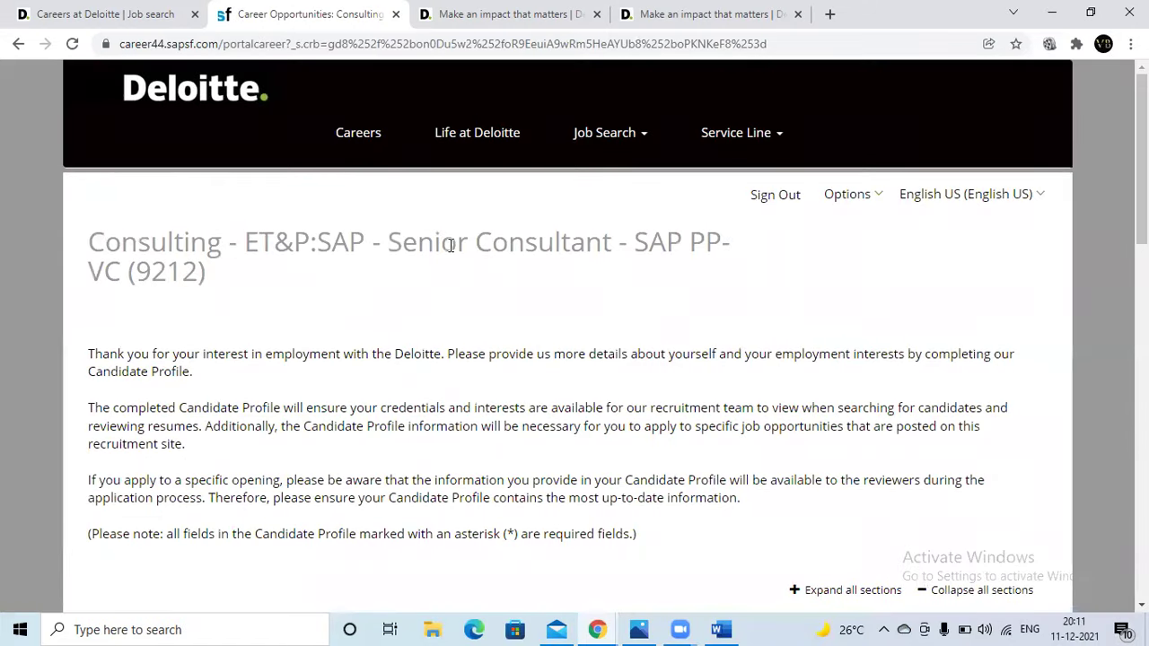
{"action": "scroll", "coordinate": [523, 334], "scroll_direction": "down", "scroll_amount": 5}
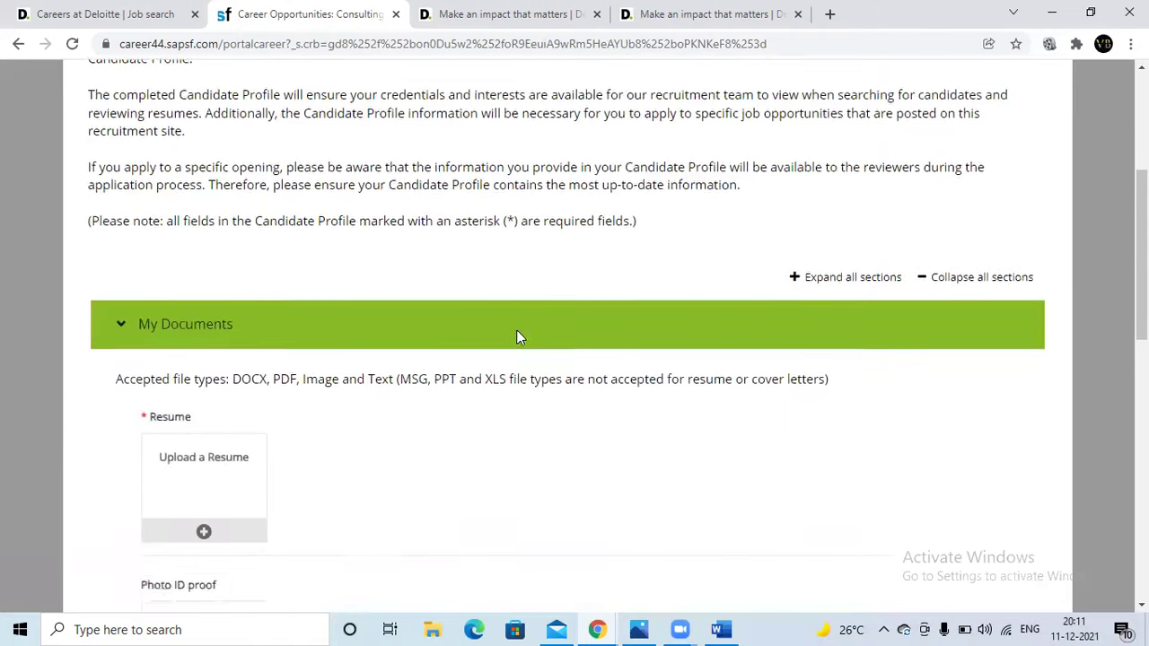
{"action": "scroll", "coordinate": [503, 319], "scroll_direction": "up", "scroll_amount": 5}
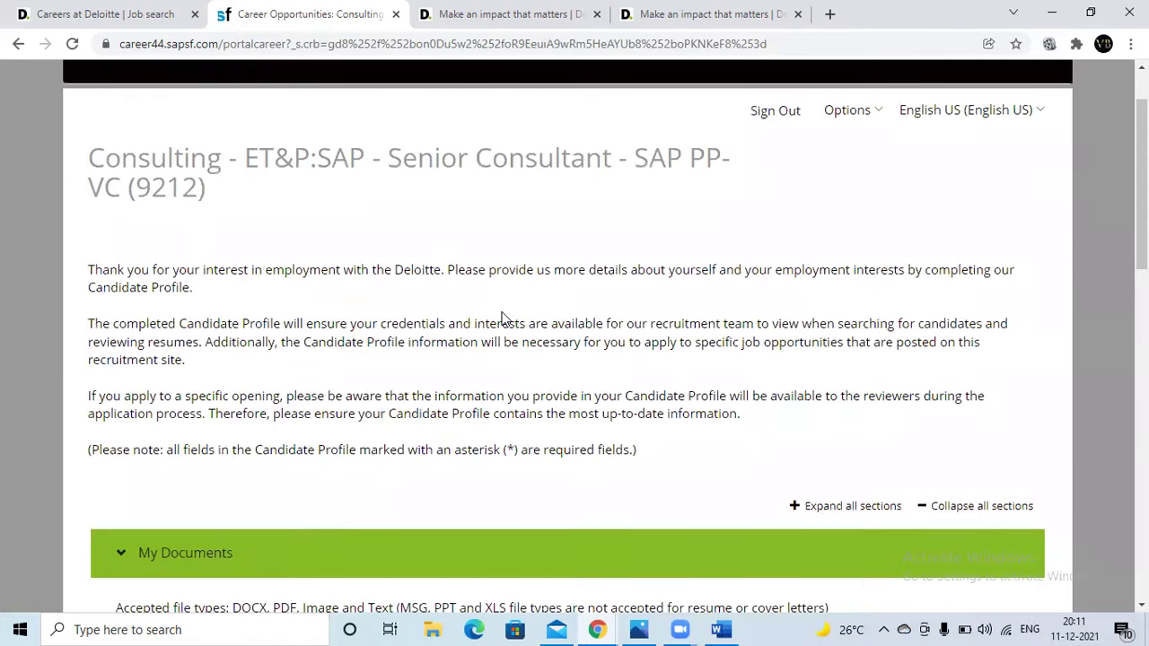
{"action": "left_click_drag", "start_coordinate": [90, 268], "coordinate": [713, 450]}
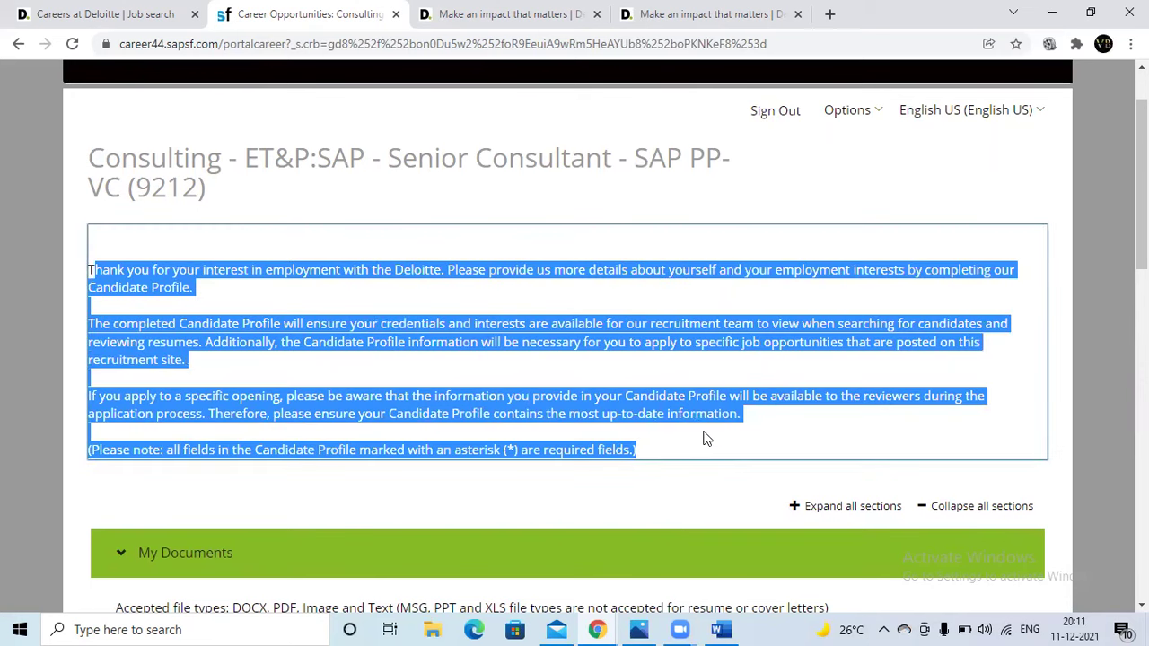
- Scroll to My Documents and check the accepted file types: DOCX, PDF, Image and Text
{"action": "scroll", "coordinate": [484, 325], "scroll_direction": "down", "scroll_amount": 1}
{"action": "scroll", "coordinate": [485, 323], "scroll_direction": "down", "scroll_amount": 3}
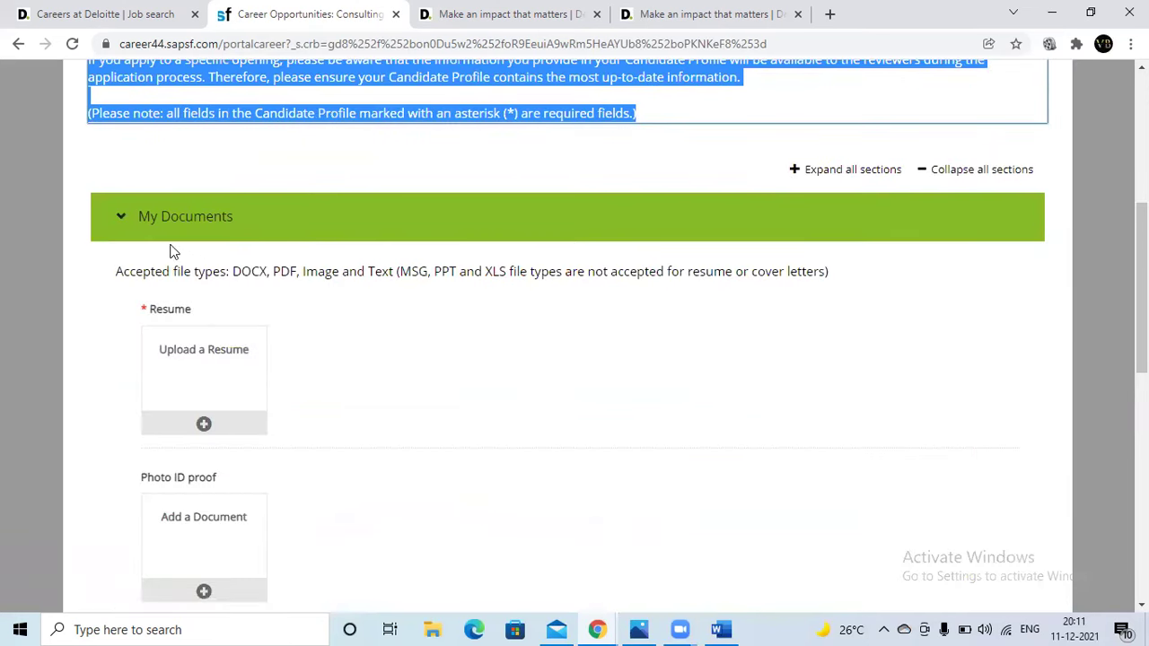
{"action": "scroll", "coordinate": [198, 296], "scroll_direction": "down", "scroll_amount": 2}
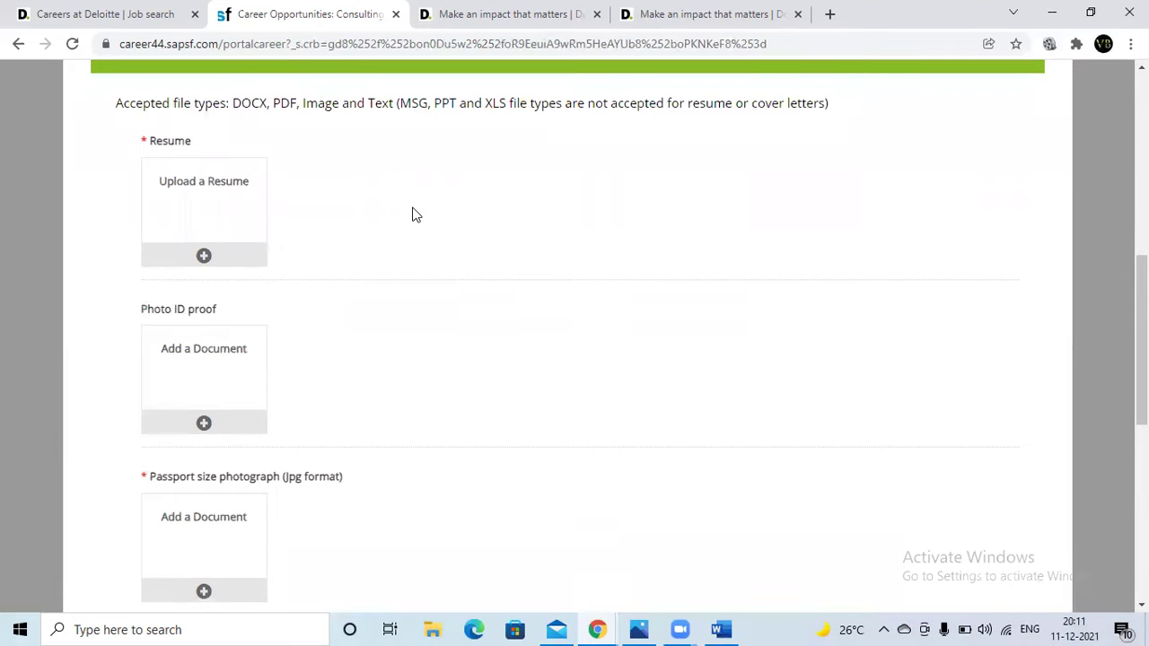
{"action": "scroll", "coordinate": [416, 214], "scroll_direction": "up", "scroll_amount": 2}
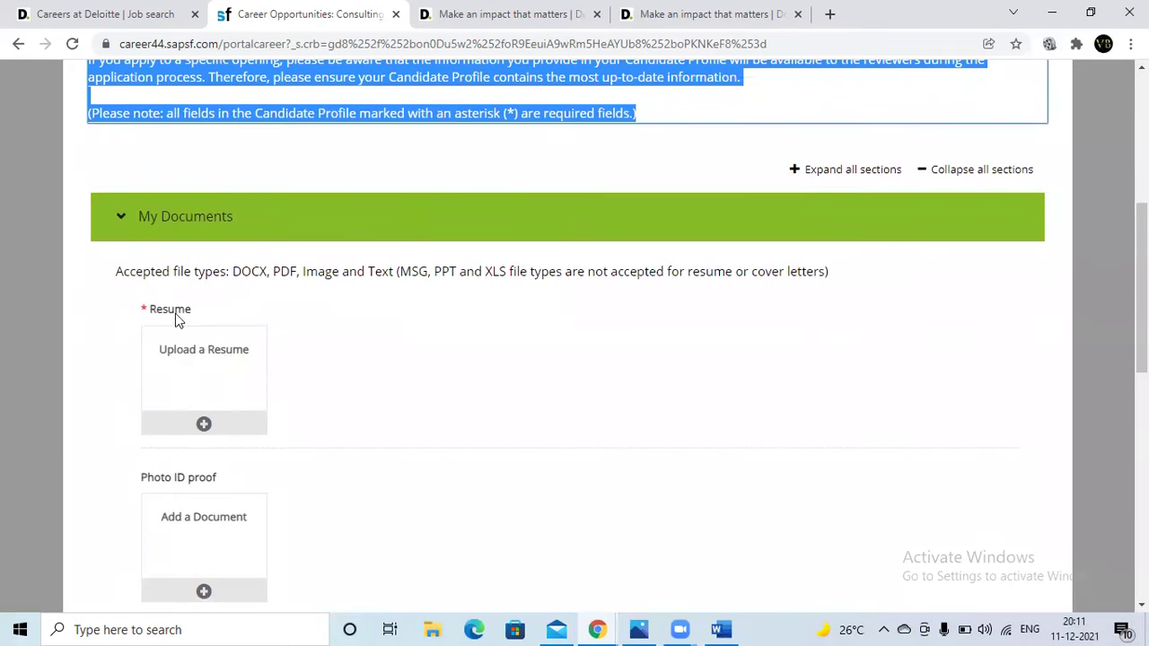
{"action": "left_click_drag", "start_coordinate": [194, 274], "coordinate": [833, 262]}
{"action": "left_click", "coordinate": [864, 341]}
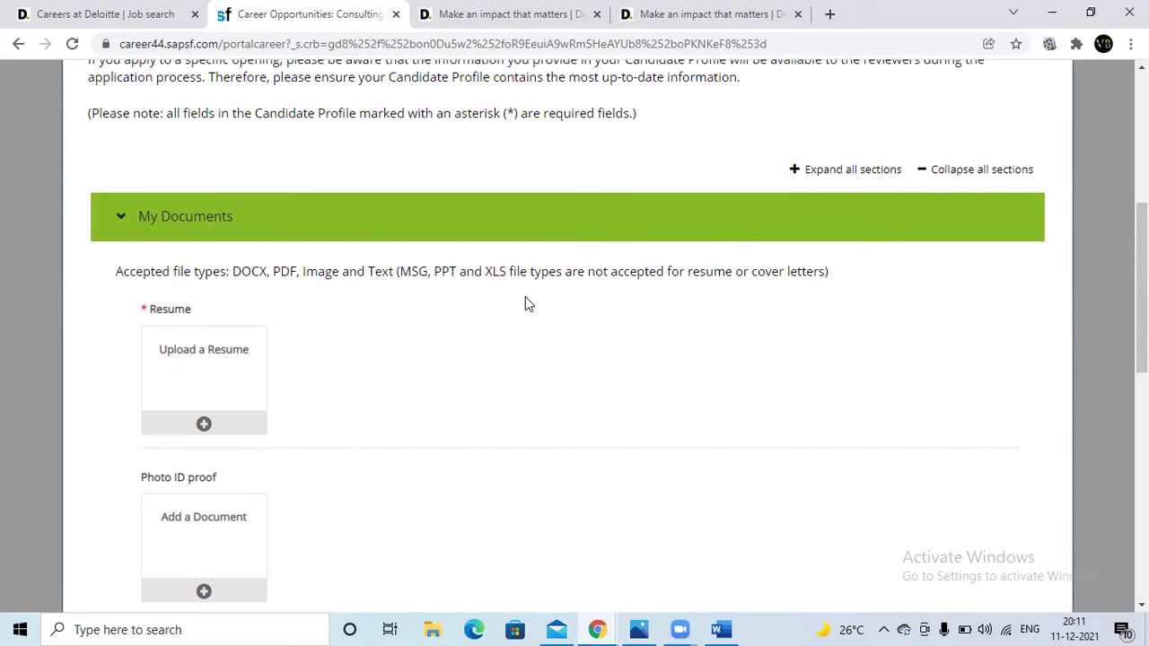
- Try uploading a resume from the device, cancel the file chooser, and view the sections below
{"action": "left_click", "coordinate": [204, 424]}
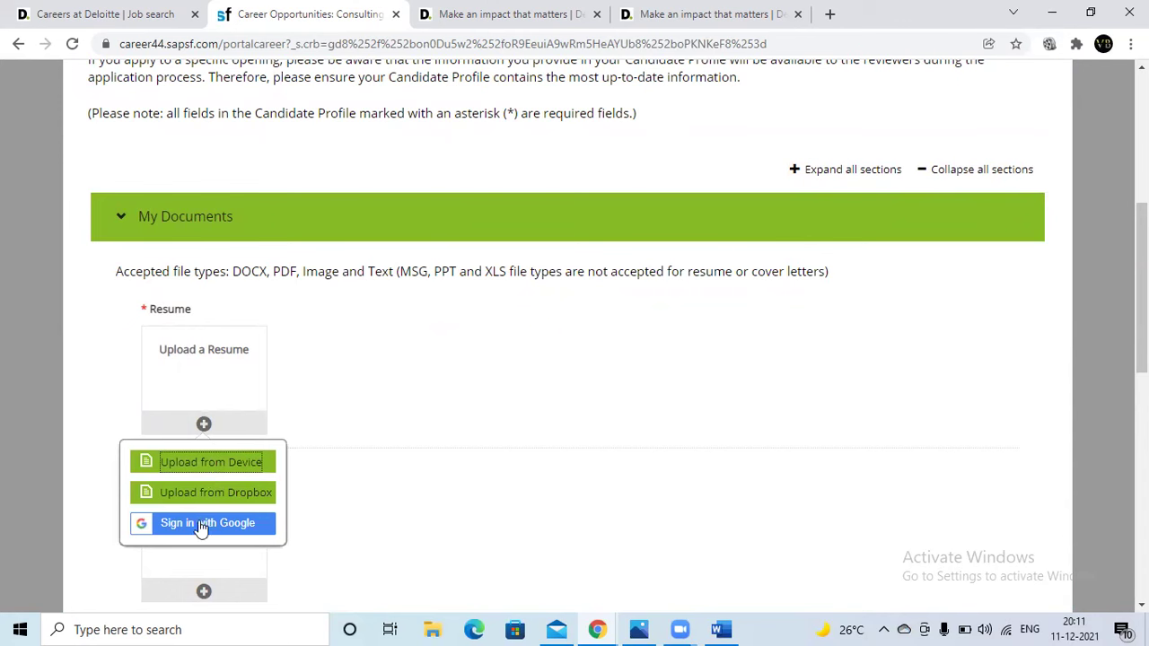
{"action": "left_click", "coordinate": [206, 460]}
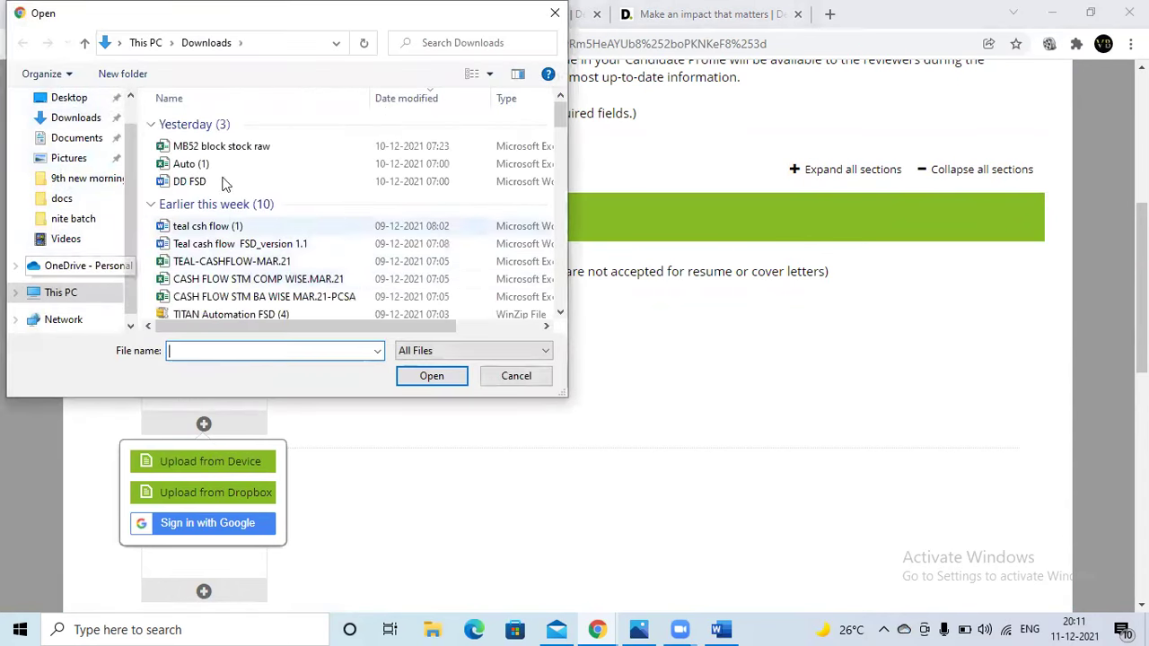
{"action": "key", "text": "Escape"}
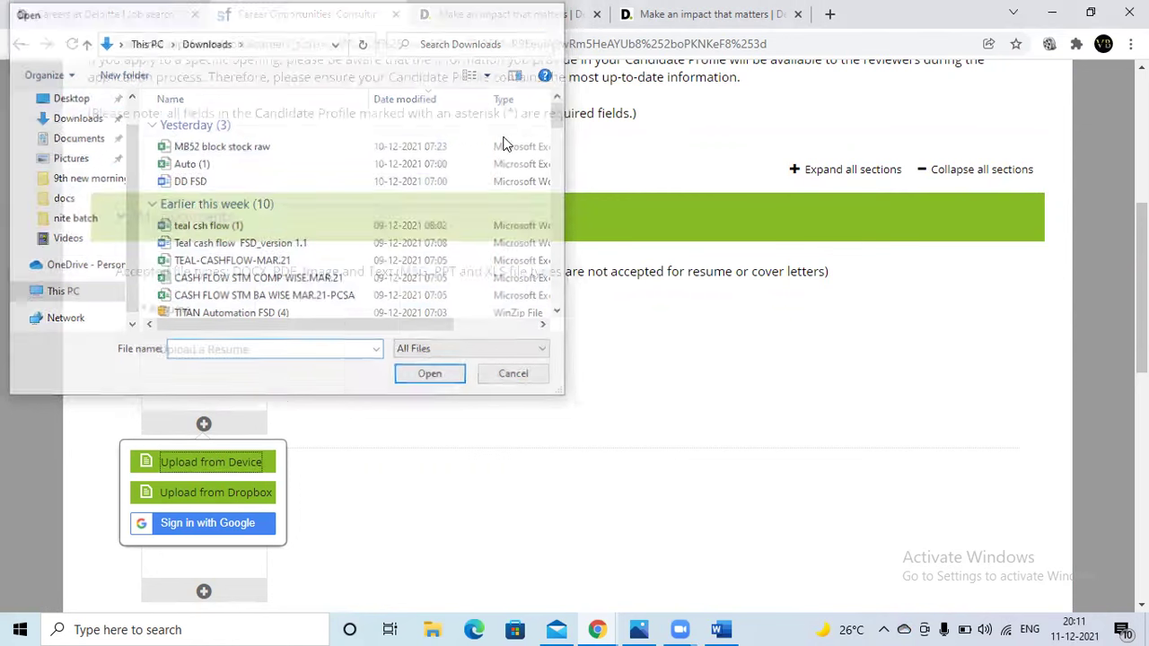
{"action": "scroll", "coordinate": [412, 393], "scroll_direction": "down", "scroll_amount": 1}
{"action": "scroll", "coordinate": [412, 393], "scroll_direction": "down", "scroll_amount": 5}
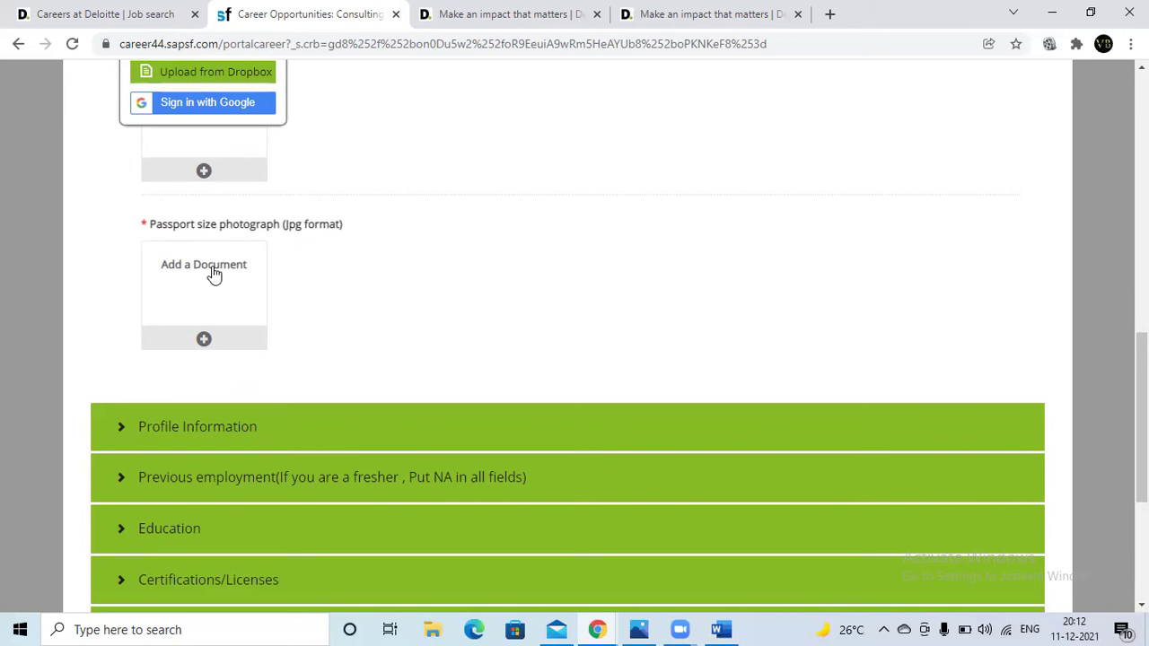
{"action": "scroll", "coordinate": [315, 221], "scroll_direction": "up", "scroll_amount": 3}
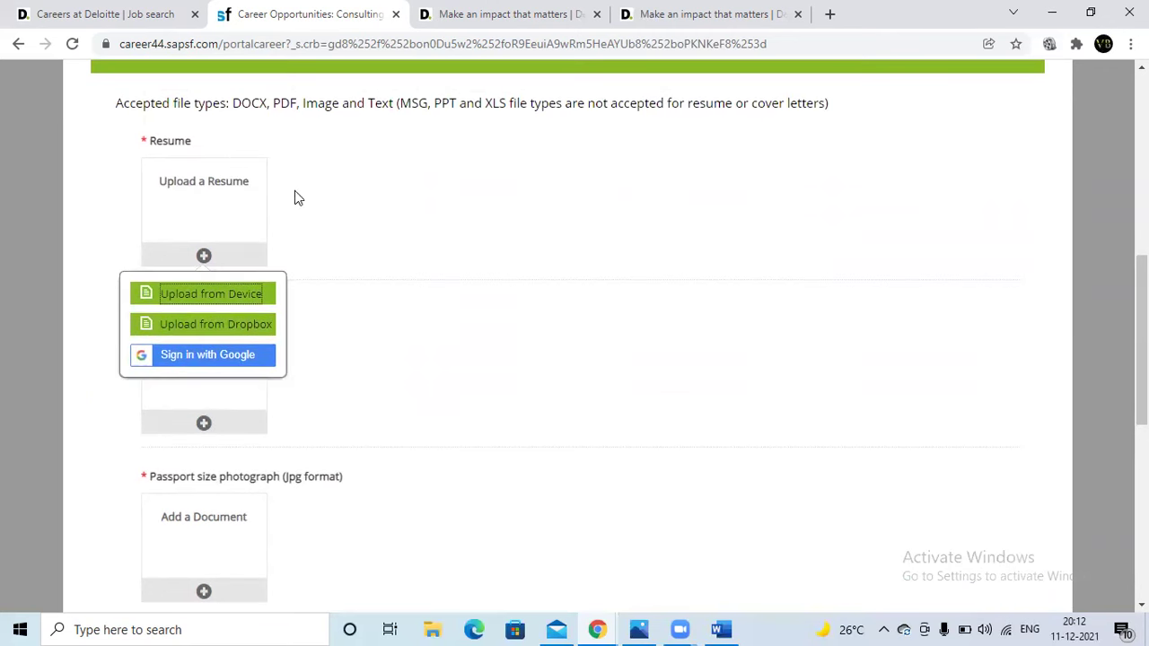
- Collapse and expand the My Documents section twice, leaving it open with empty upload slots
{"action": "scroll", "coordinate": [231, 150], "scroll_direction": "up", "scroll_amount": 1}
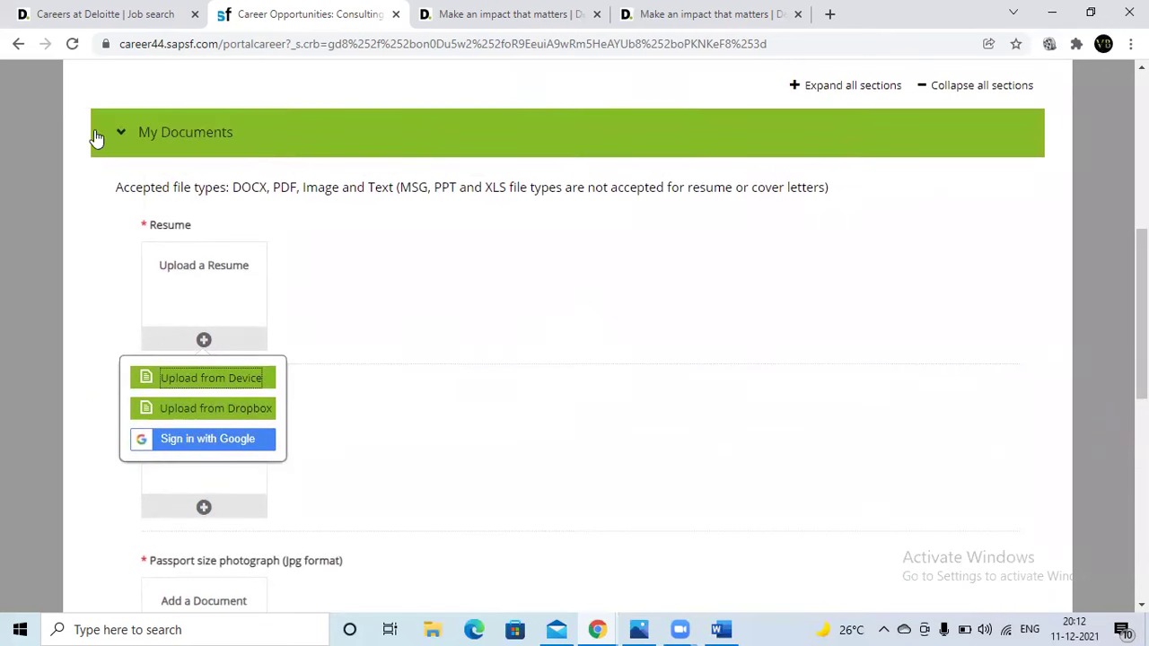
{"action": "left_click", "coordinate": [97, 137]}
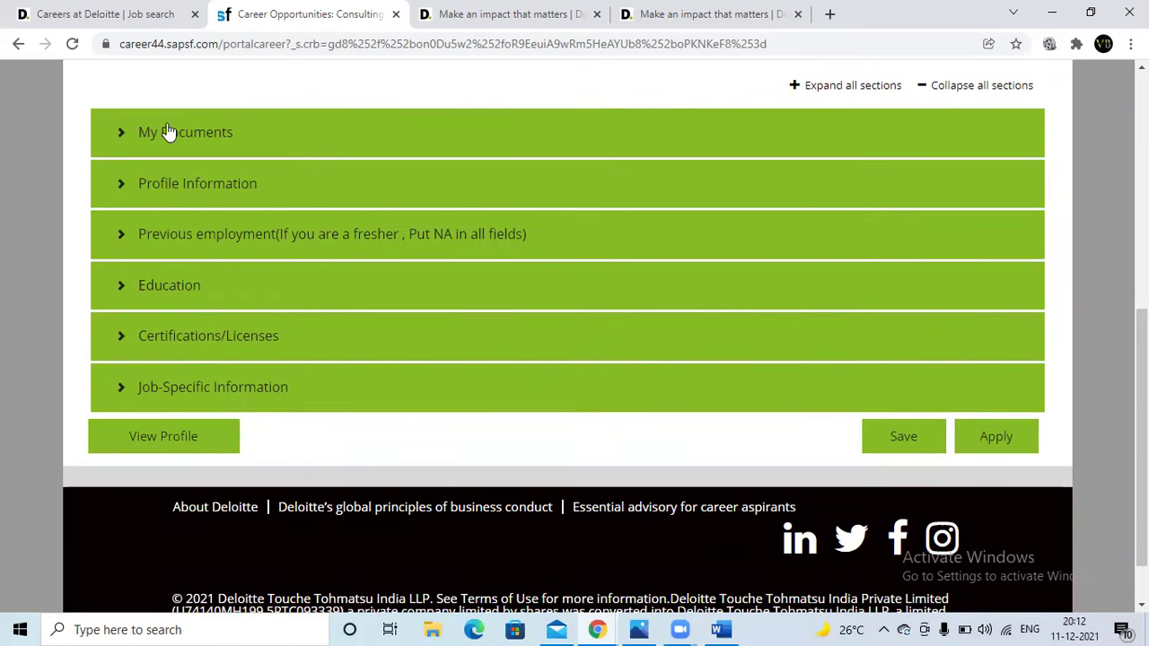
{"action": "left_click", "coordinate": [121, 137]}
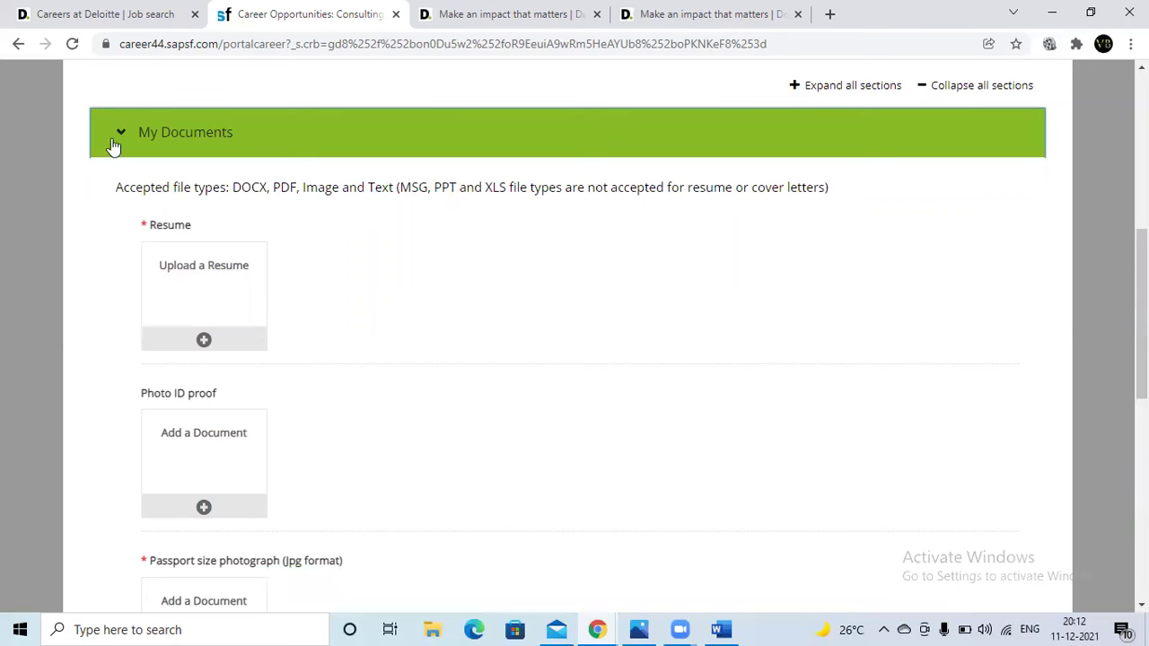
{"action": "left_click", "coordinate": [117, 141]}
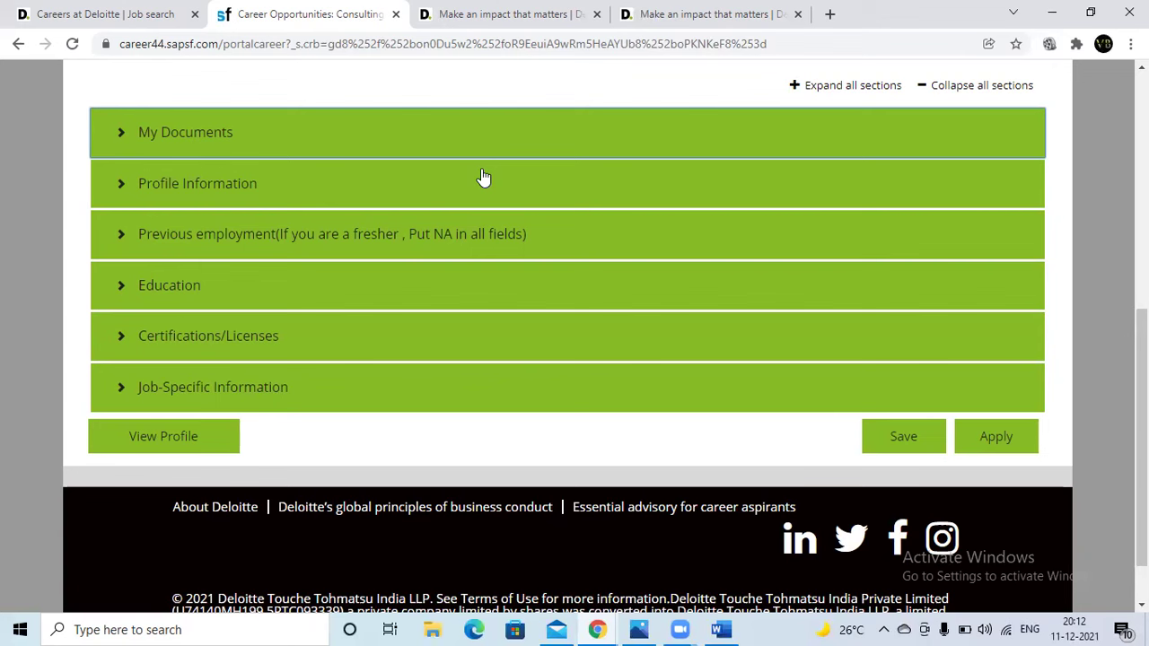
{"action": "left_click", "coordinate": [411, 140]}
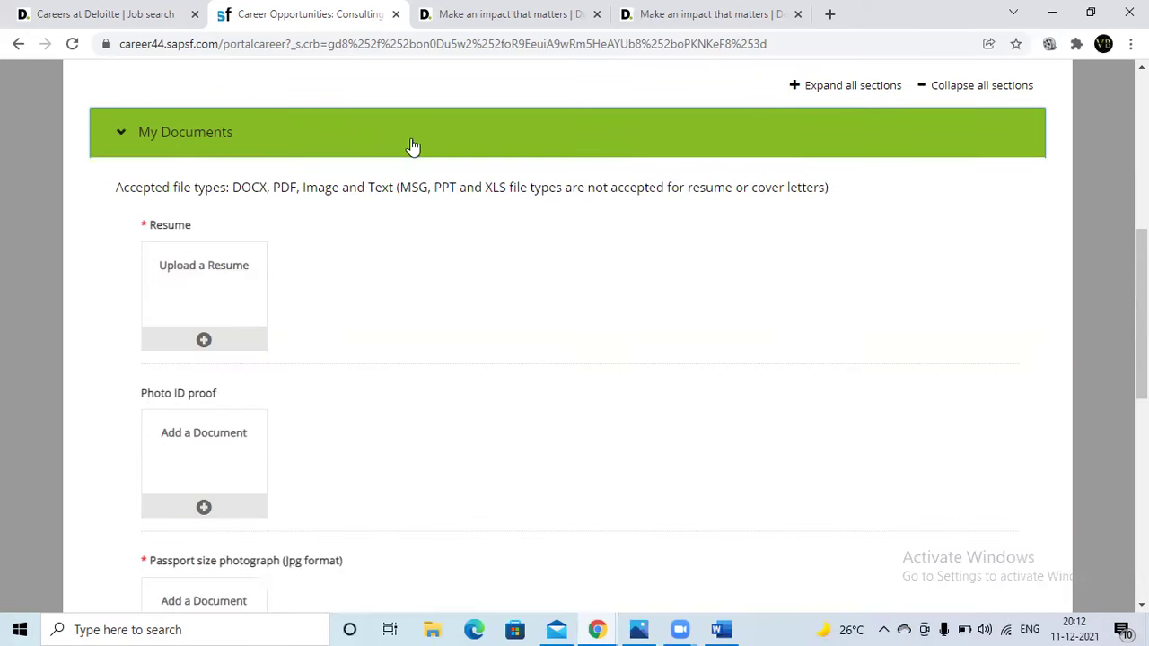